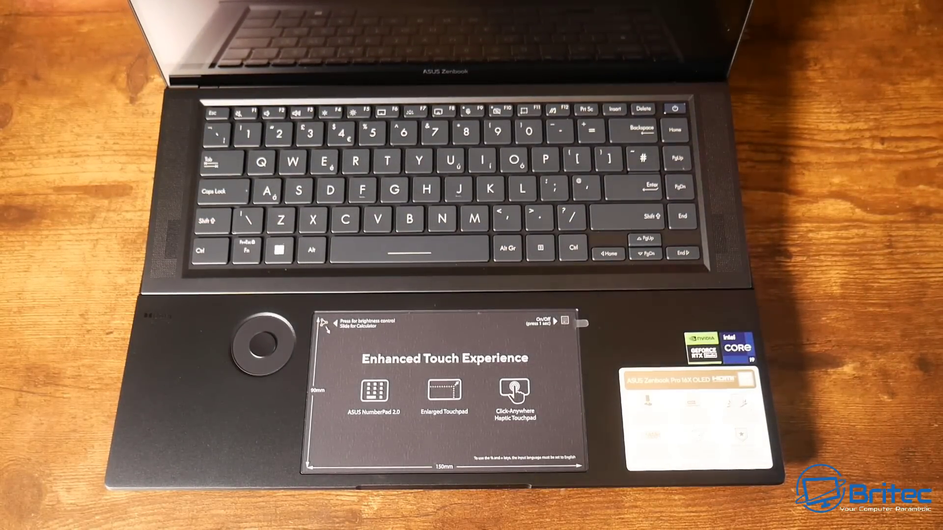
click(754, 87)
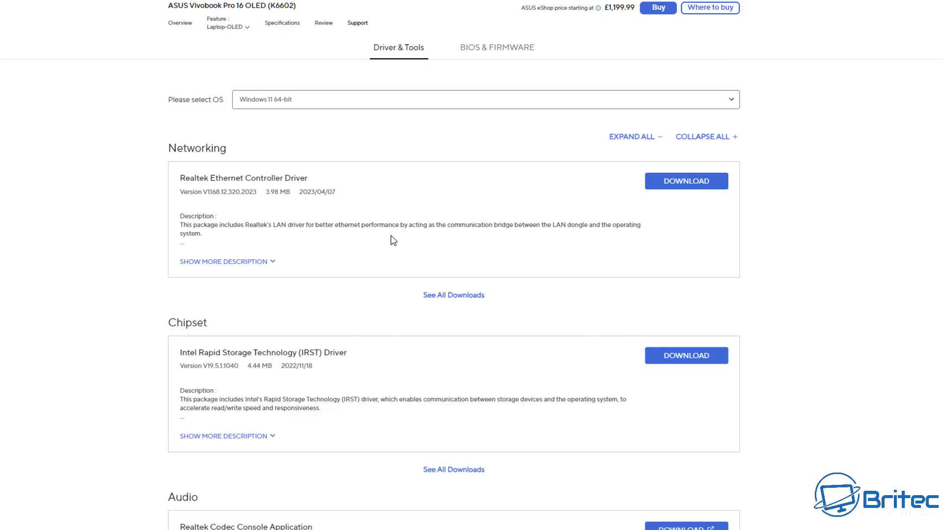
Examine the driver downloads and the BIOS & Firmware downloads on the ASUS support page for the Vivobook Pro 16 OLED.
scroll(394, 241, down, 1)
scroll(391, 240, down, 4)
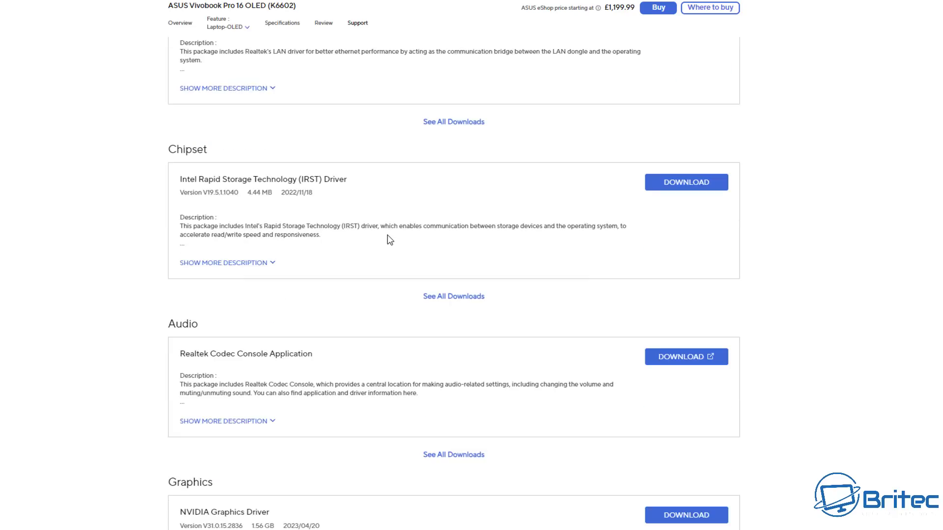
scroll(390, 240, down, 1)
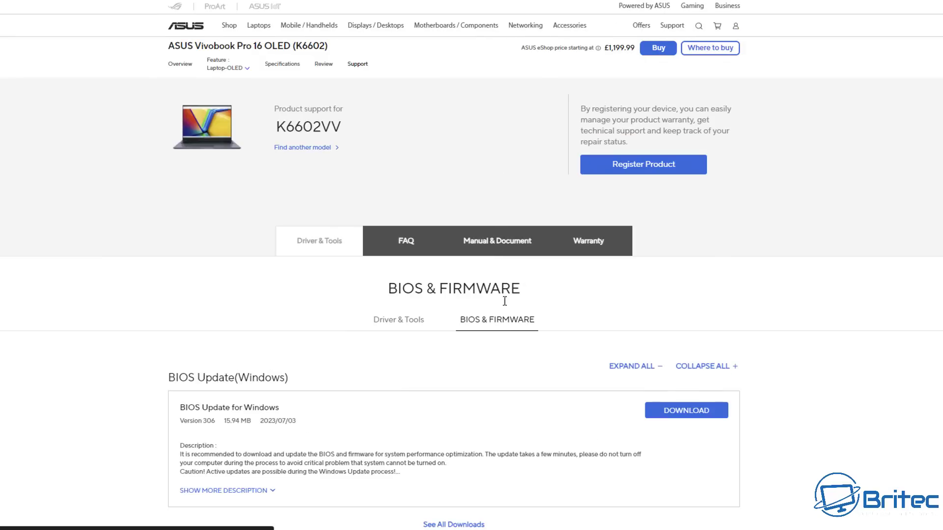
scroll(498, 319, down, 2)
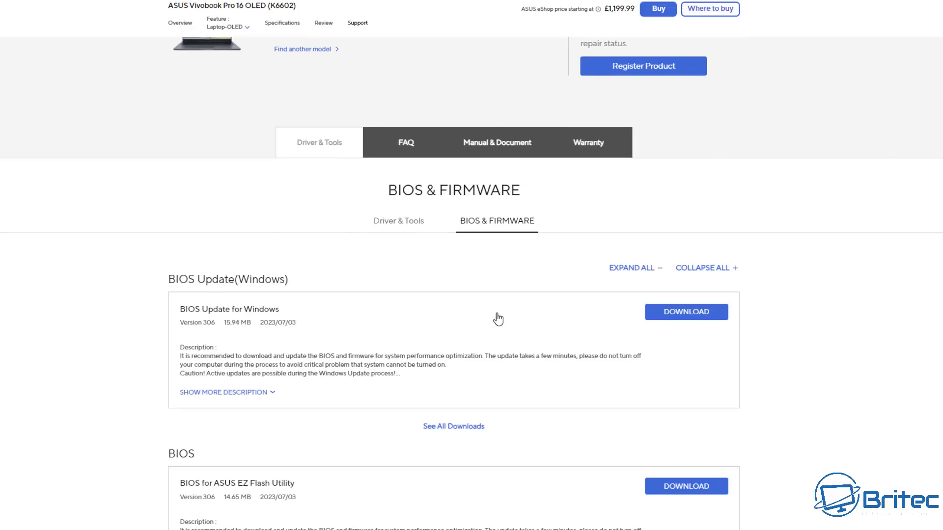
scroll(498, 319, down, 1)
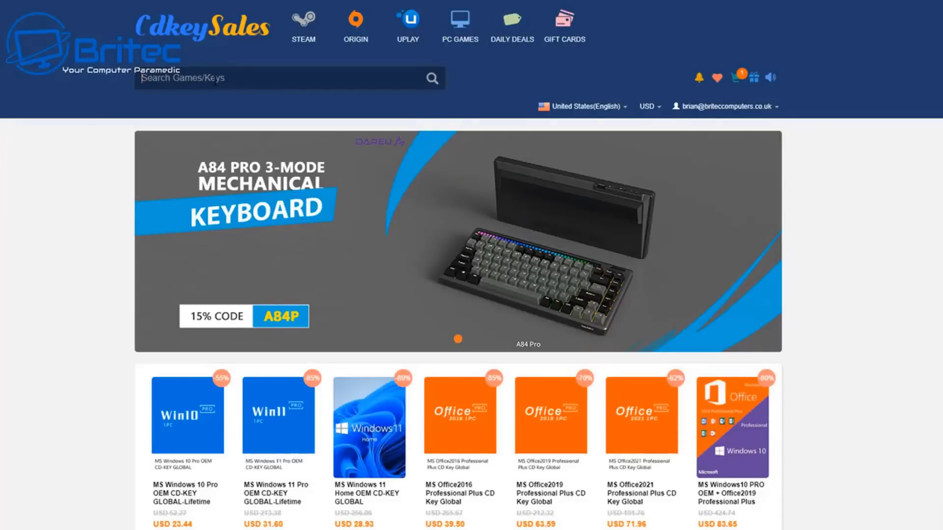
Search the key store for windows 10 and start buying the MS Windows 10 Pro OEM CD-KEY GLOBAL-Lifetime.
text(windows 10)
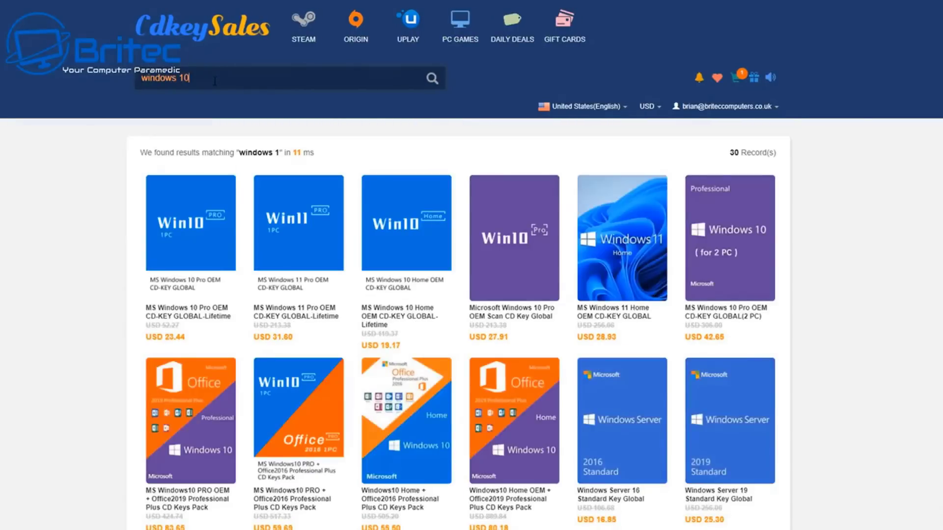
click(195, 257)
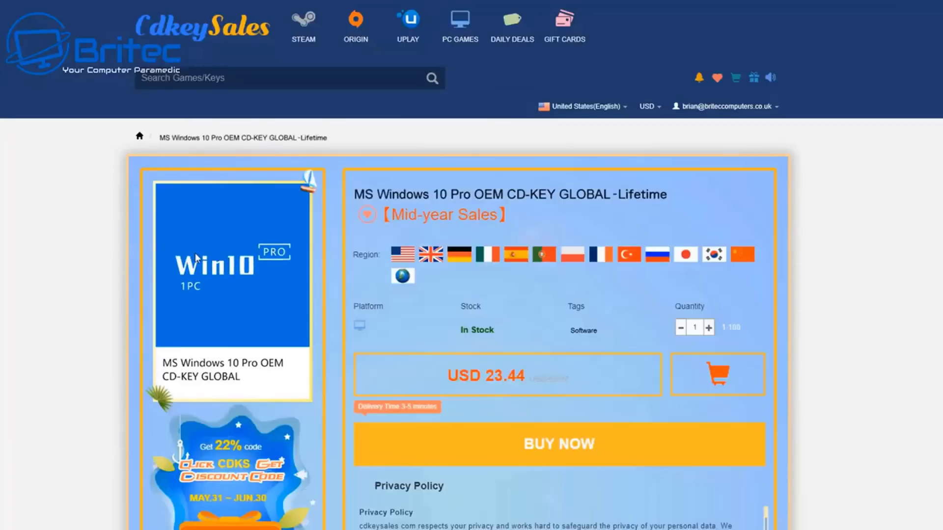
scroll(811, 408, down, 1)
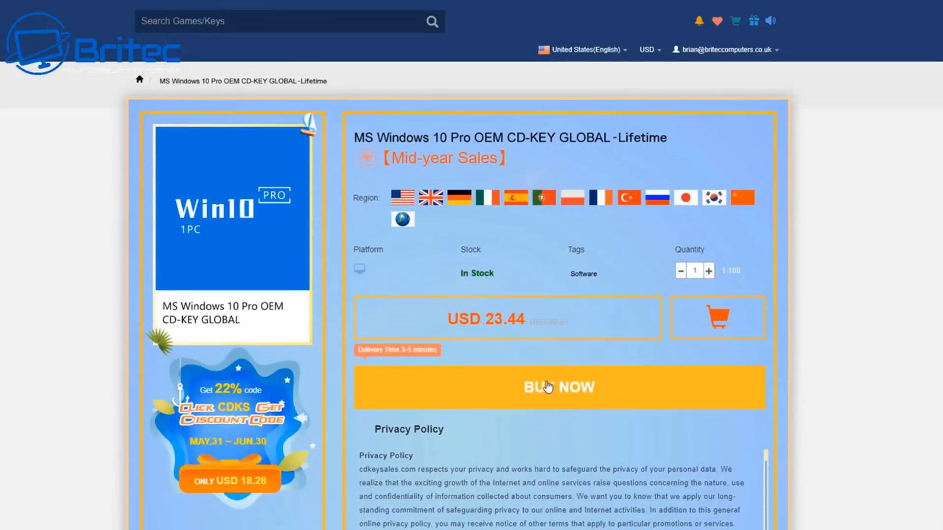
click(564, 388)
Apply the promotion code BR09 to the Windows 10 Pro order.
click(295, 379)
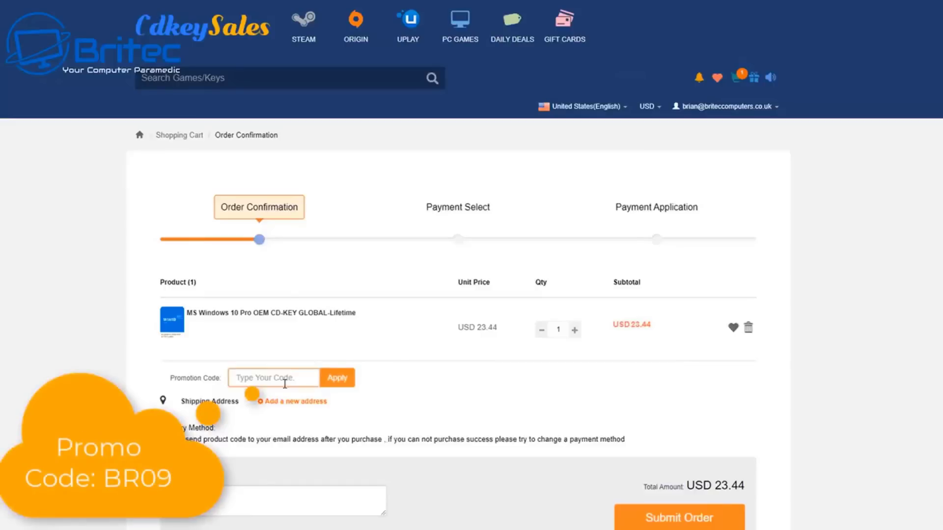
text(BR09)
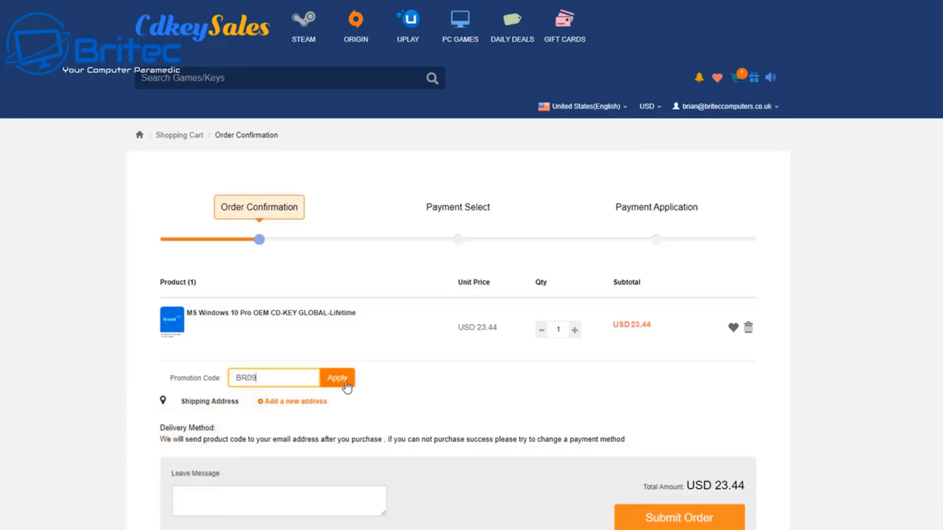
click(341, 380)
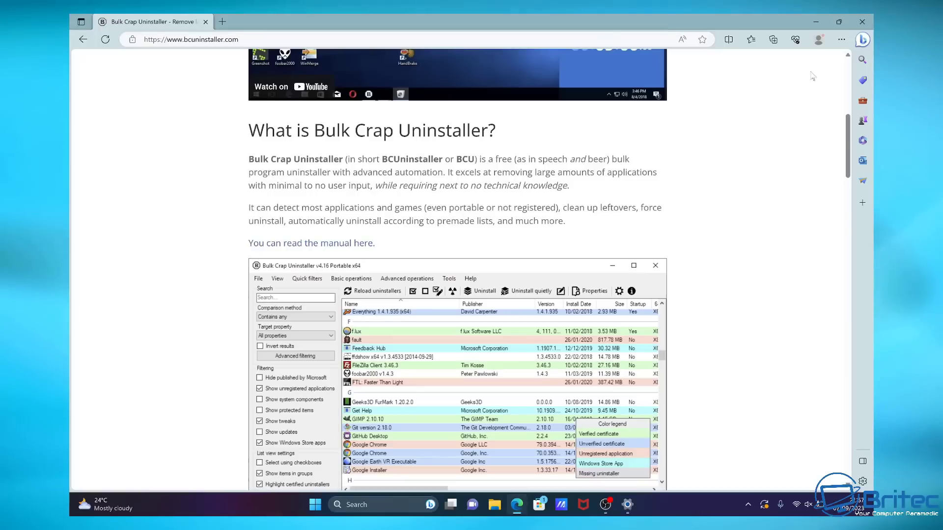
View the beginning of the Bulk Crap Uninstaller home page.
click(849, 55)
click(849, 55)
scroll(850, 55, up, 6)
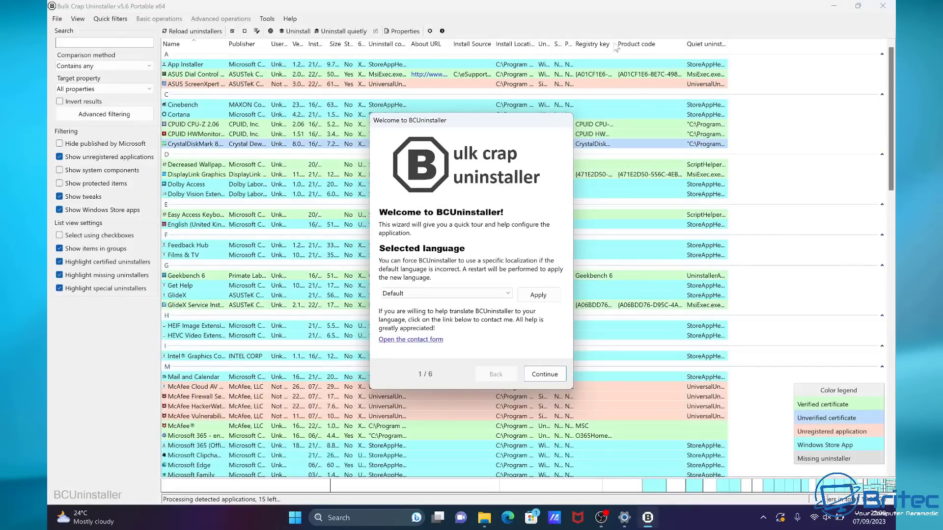
Keep the default language in the BCUninstaller setup wizard and enable selecting uninstallers using checkboxes.
click(551, 375)
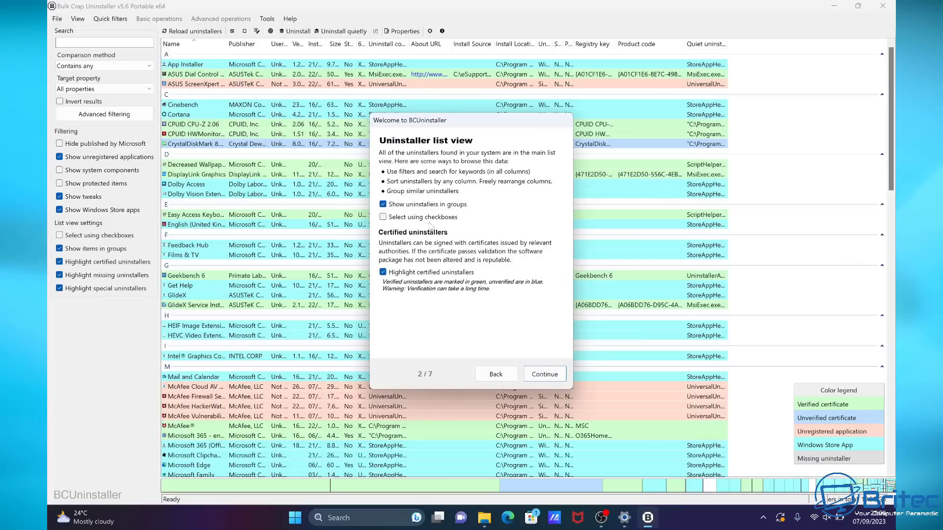
click(384, 218)
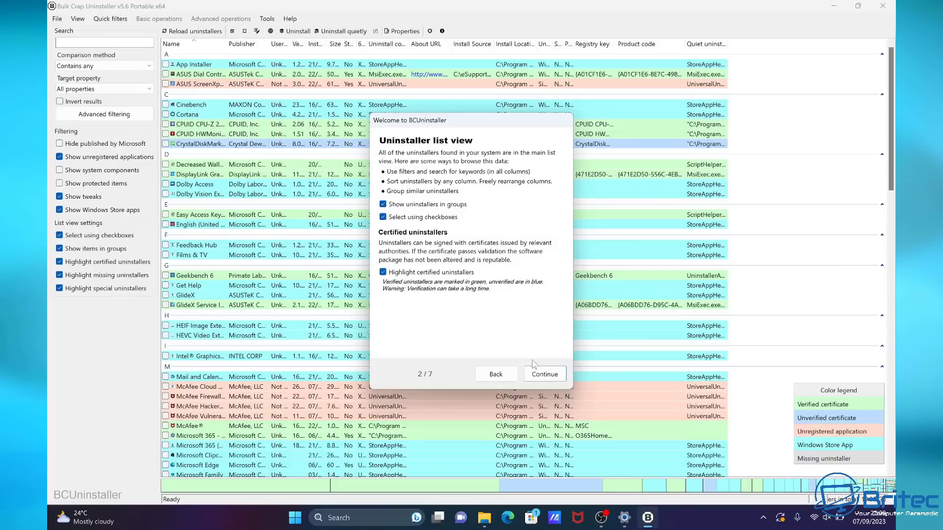
click(543, 376)
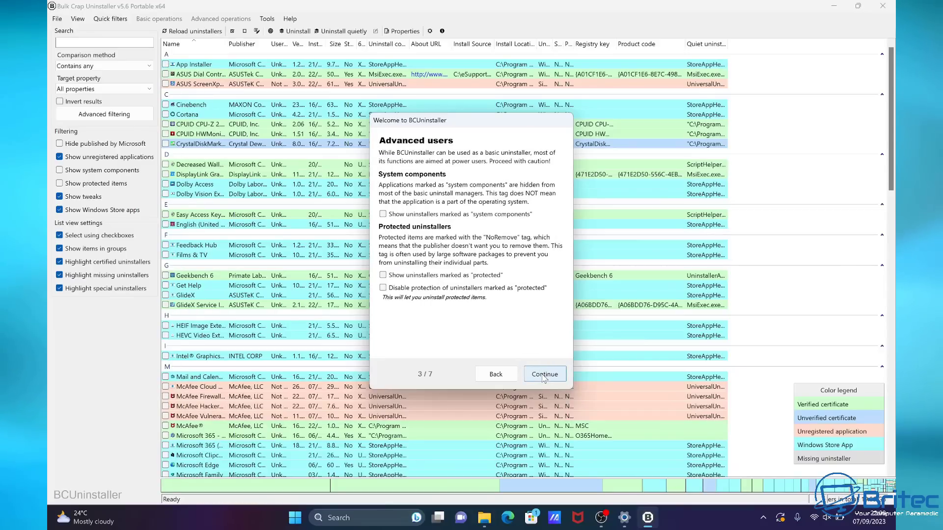
Enable showing uninstallers marked as system components and as protected in the wizard's advanced user options.
click(384, 215)
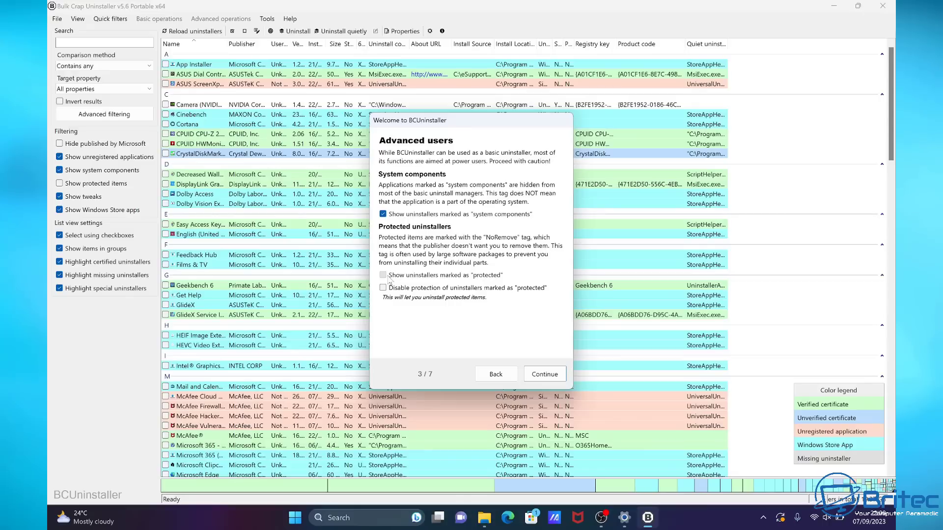
click(388, 278)
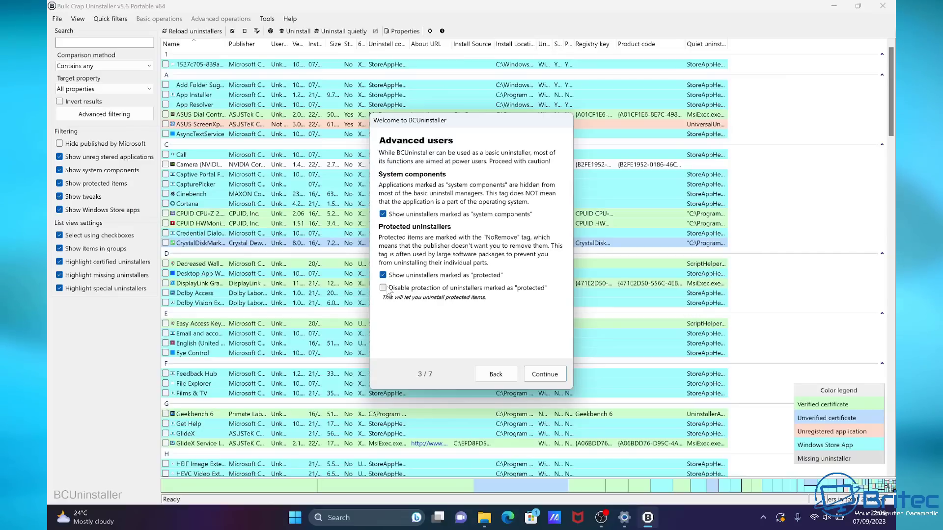
click(551, 375)
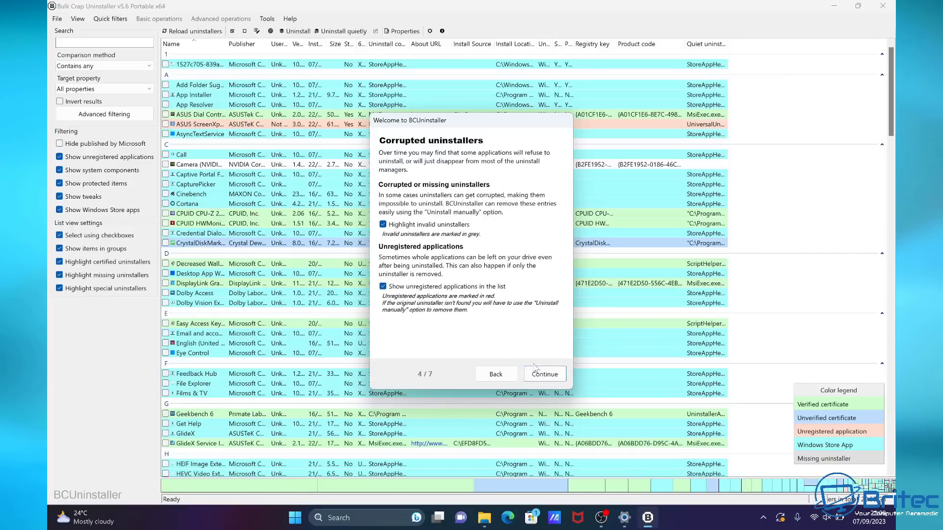
Finish the setup wizard with the remaining default options and close the BCU welcome window, set to never show again.
click(546, 375)
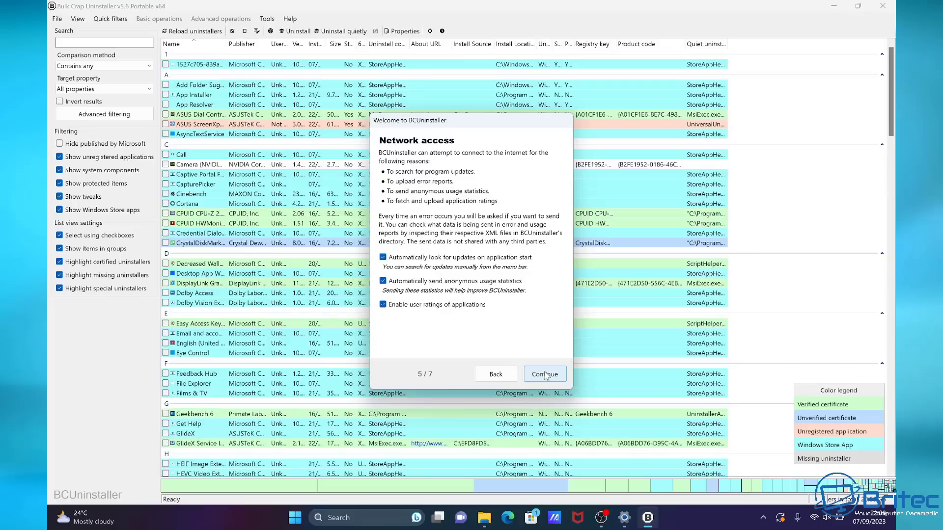
click(546, 375)
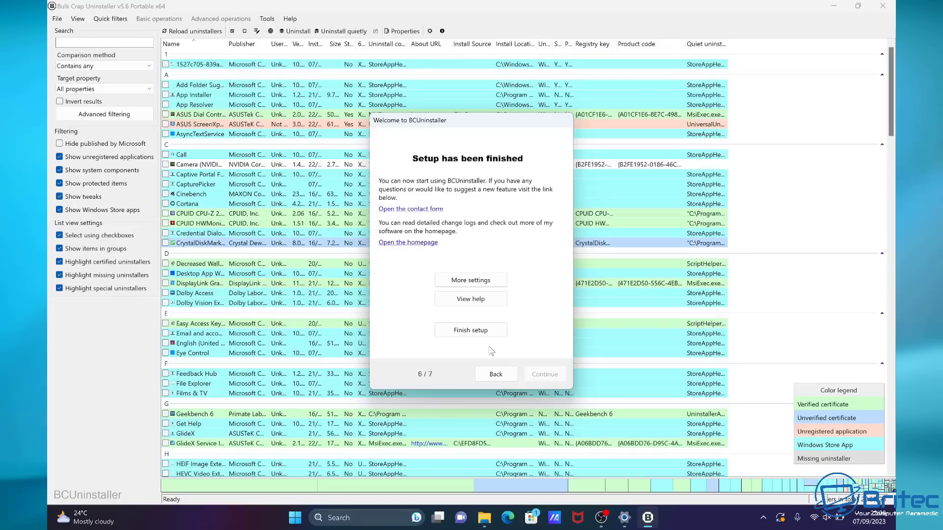
click(473, 331)
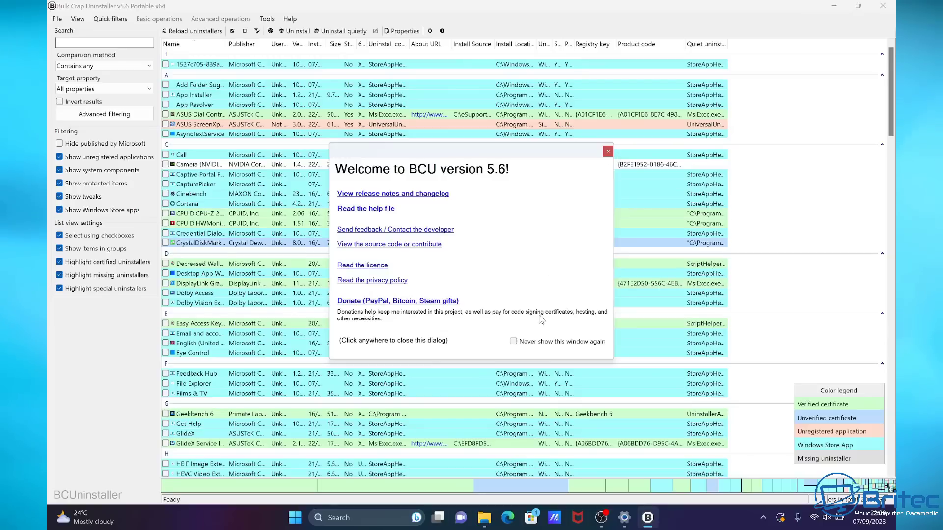
click(514, 341)
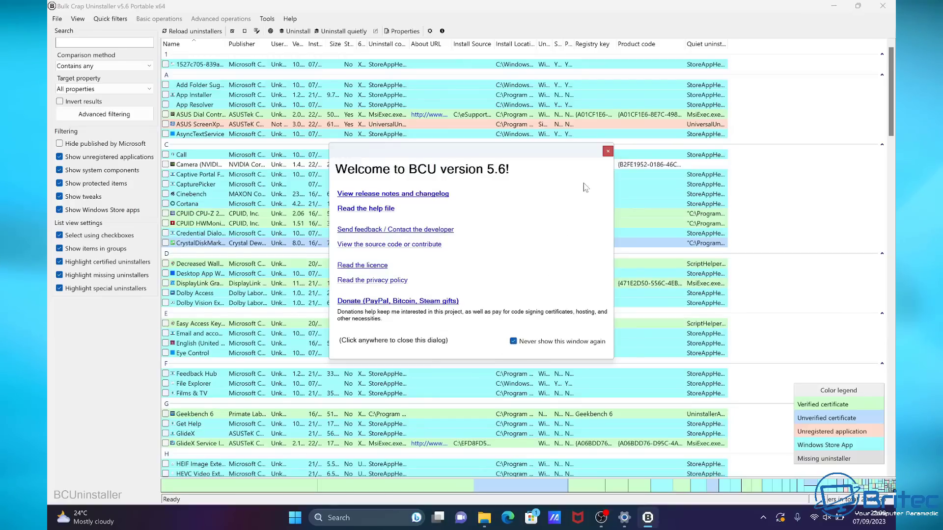
click(608, 152)
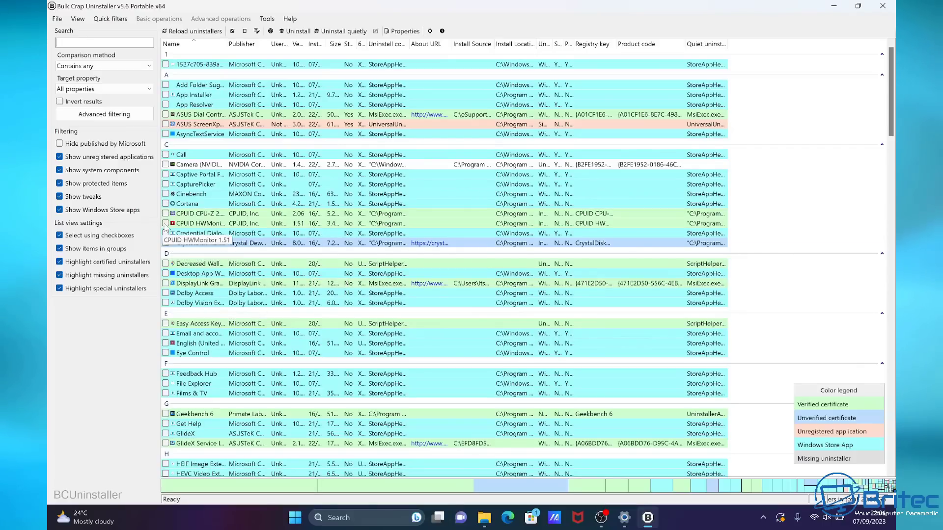
Mark CPUID HWMonitor and CPUID CPU-Z for uninstalling and widen the Protected column in the application list.
click(165, 224)
click(165, 214)
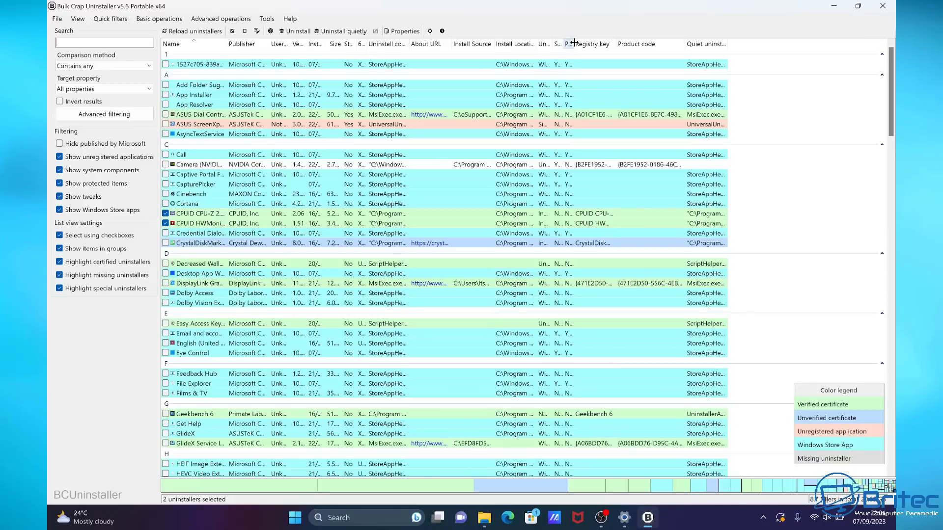
drag(574, 43, 614, 49)
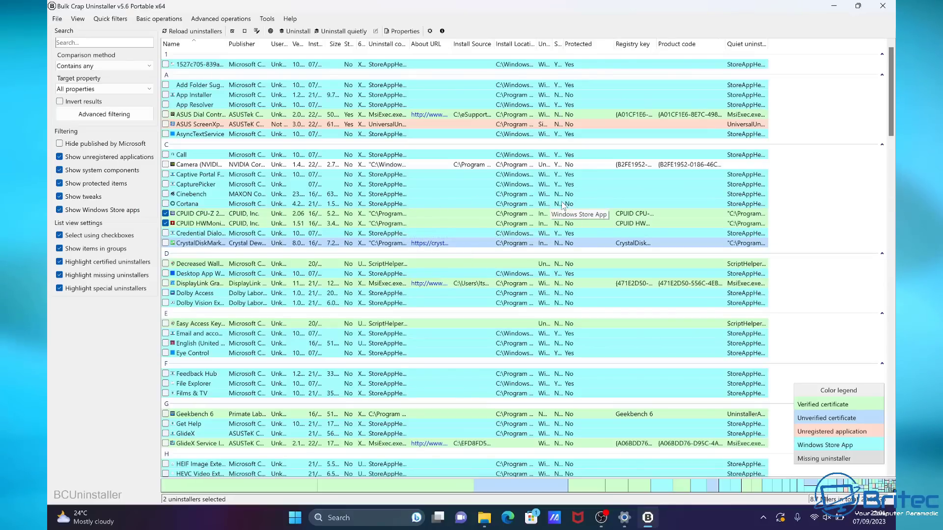
scroll(563, 205, down, 10)
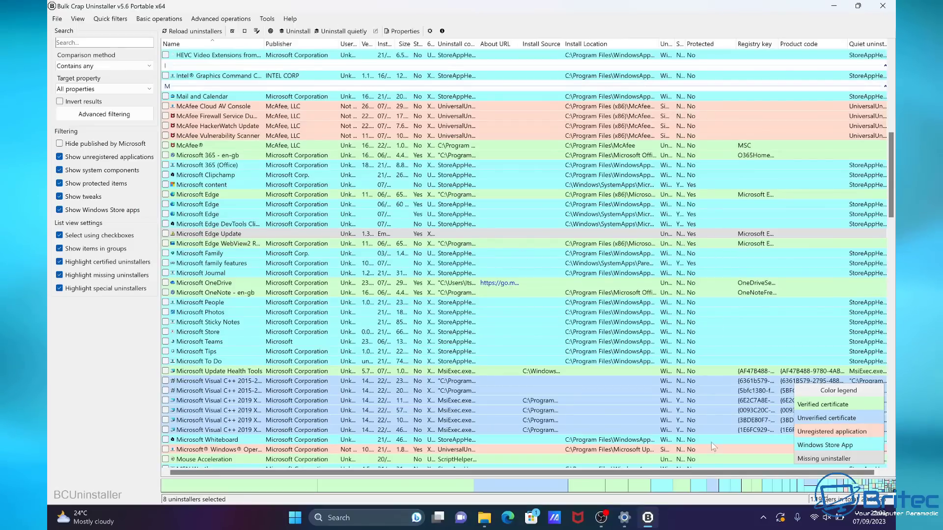
Check the trial status in the McAfee LiveSafe application and close its window.
click(578, 520)
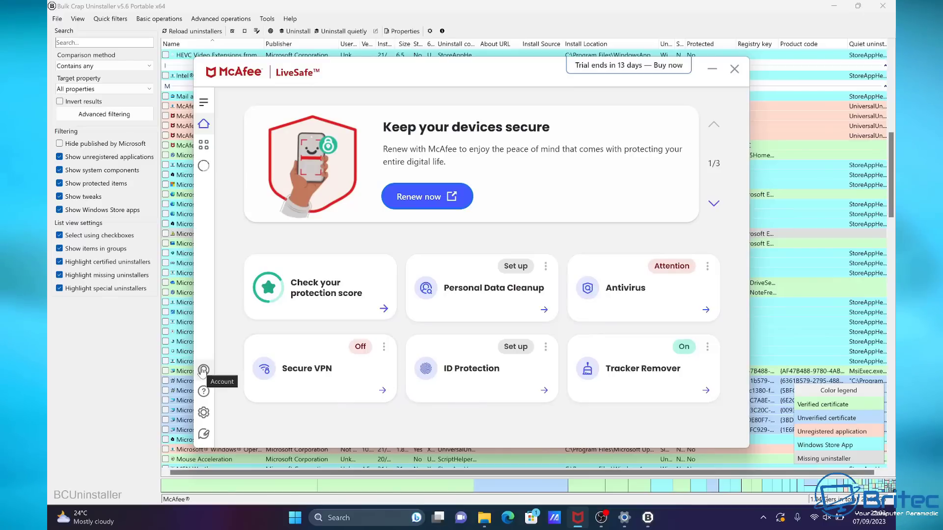
mouse_move(598, 78)
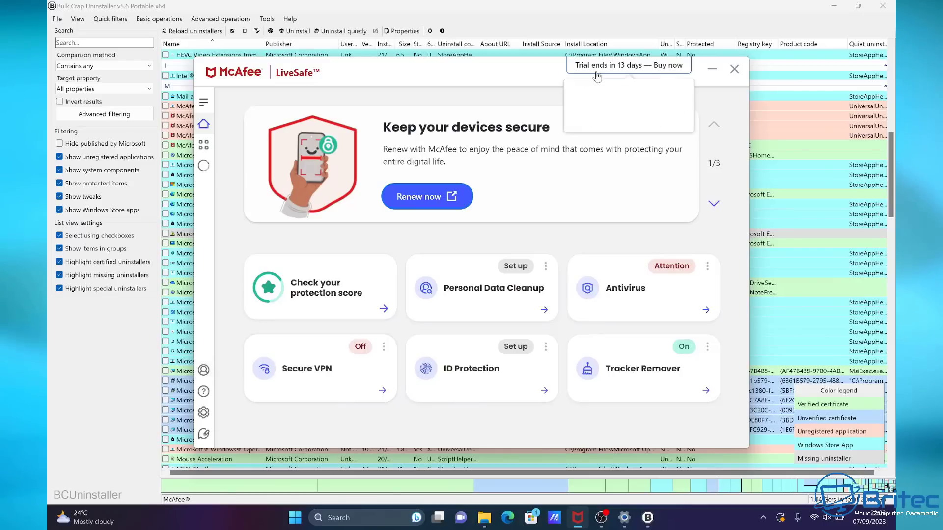
click(734, 71)
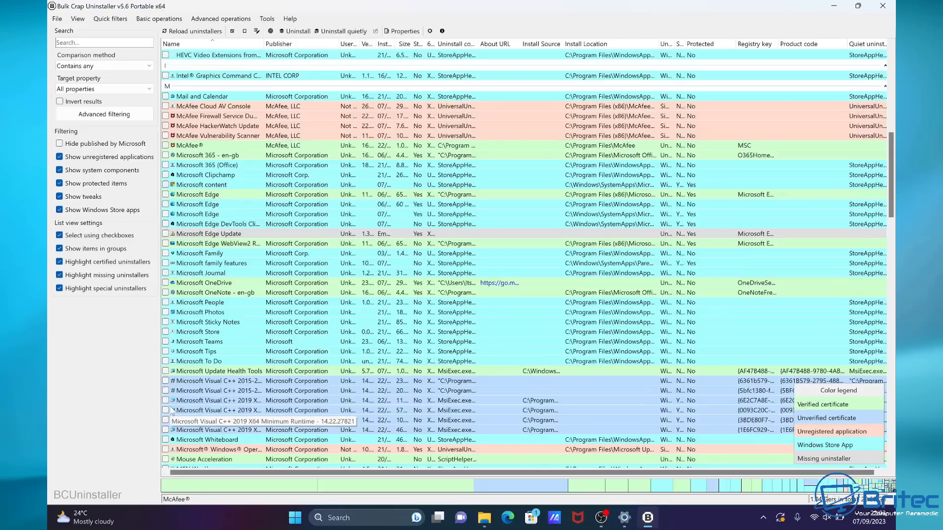
Mark McAfee Cloud AV Console, Firewall Service Dummy, HackerWatch Update, Vulnerability Scanner and the main McAfee entry for uninstalling.
click(165, 108)
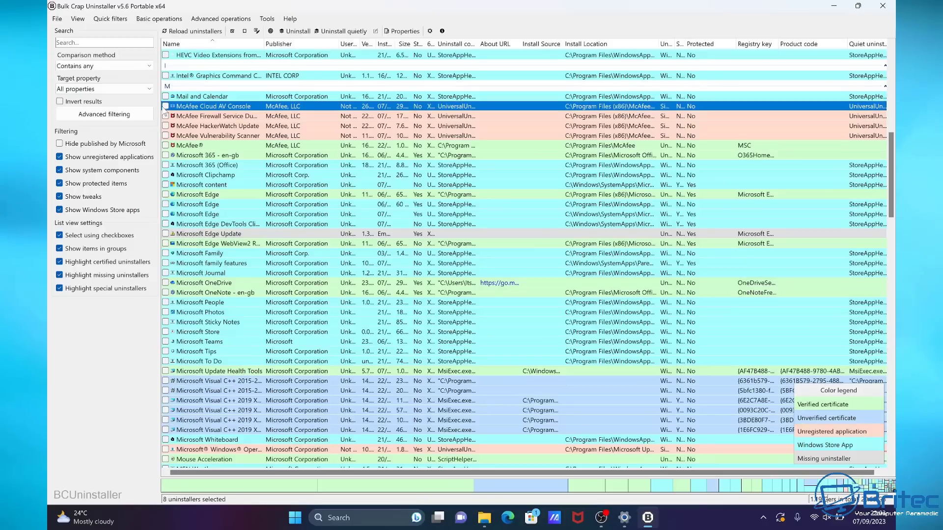
click(166, 107)
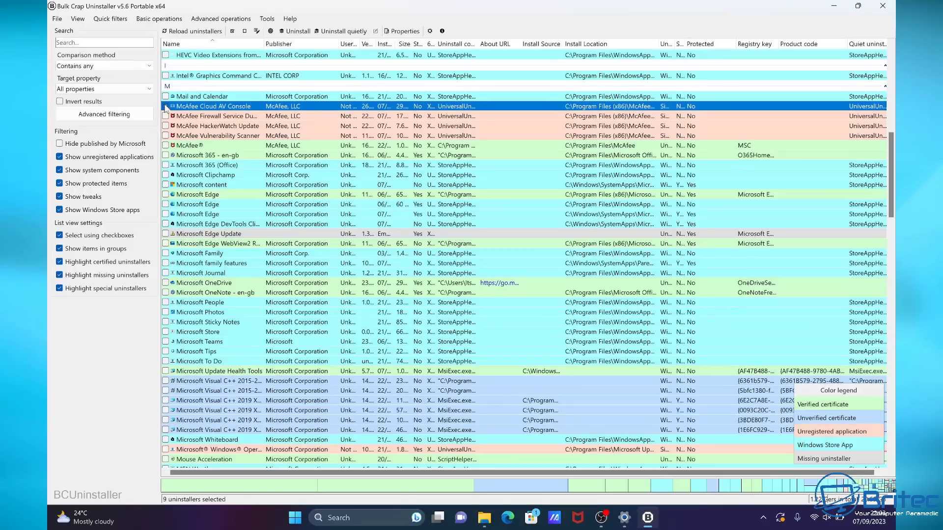
click(166, 117)
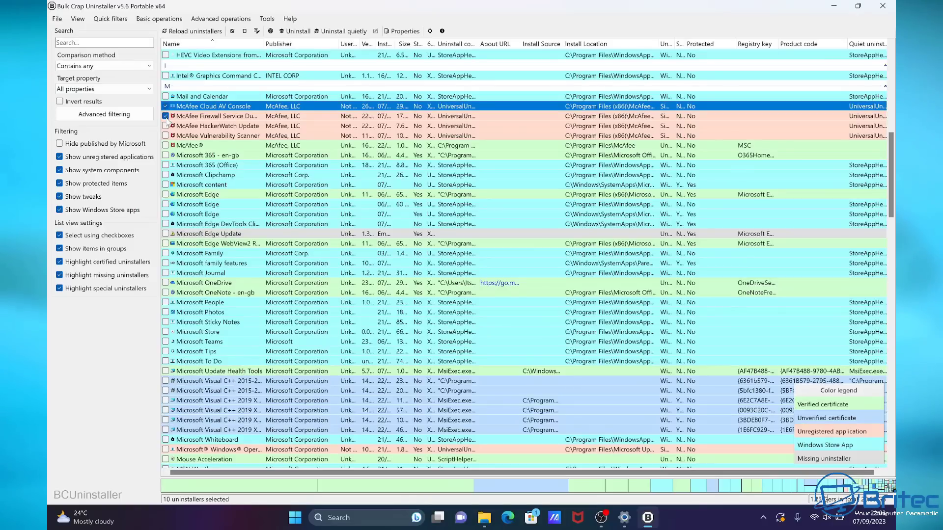
click(166, 126)
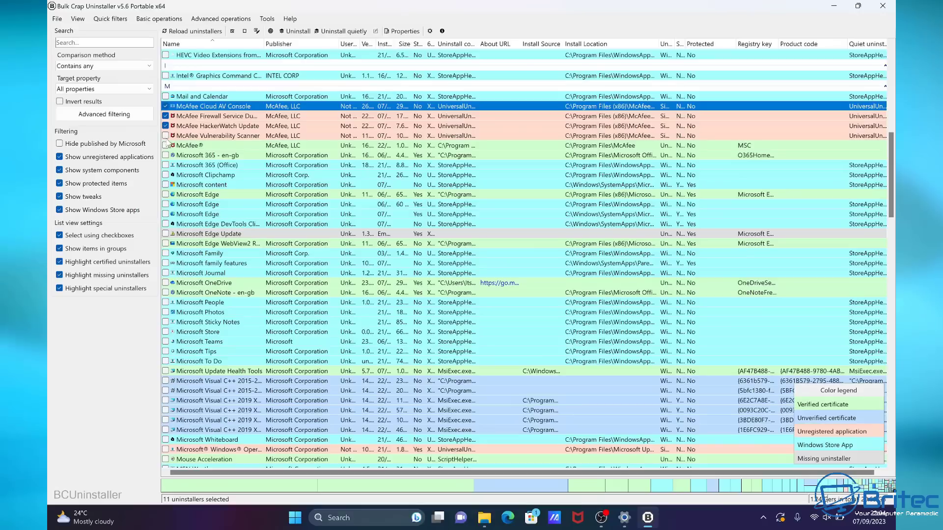
click(166, 136)
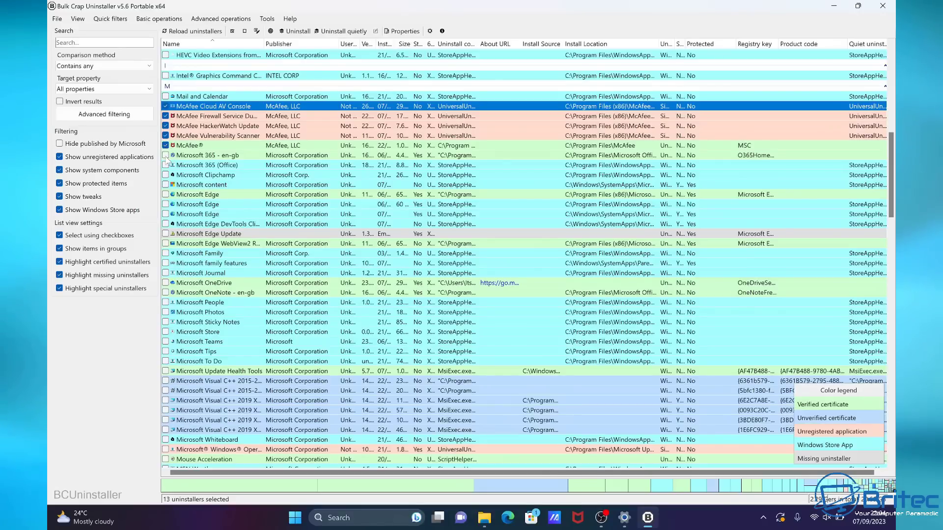
Mark both Microsoft 365 entries, Clipchamp, OneDrive, OneNote, People, Sticky Notes, Teams, Tips and To Do for uninstalling.
click(166, 166)
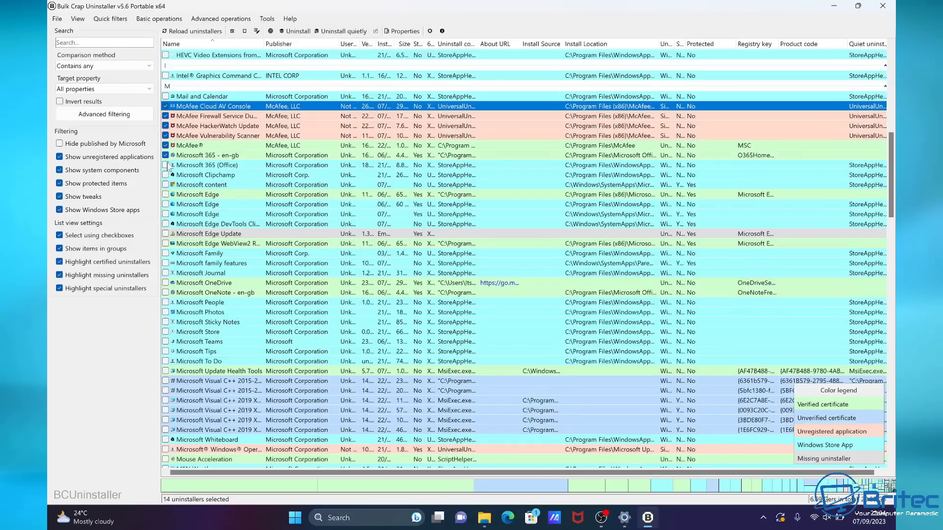
click(166, 175)
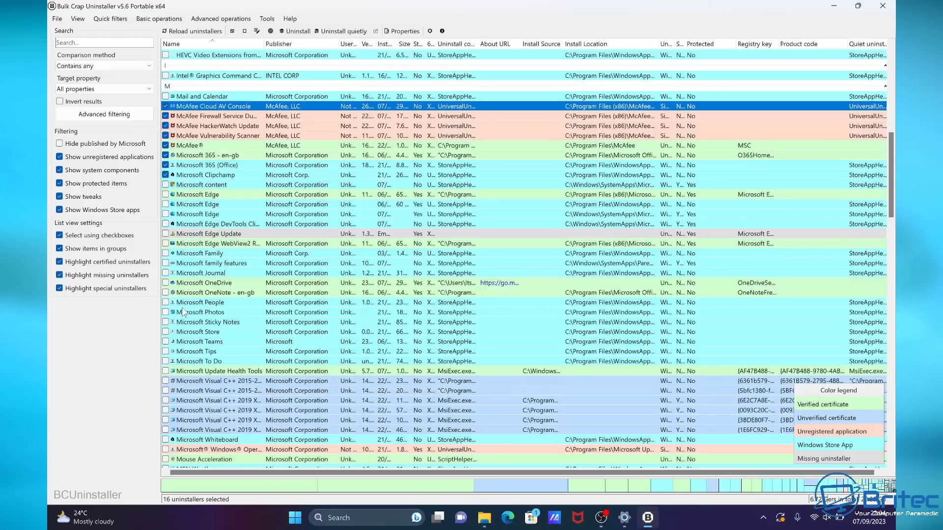
click(165, 283)
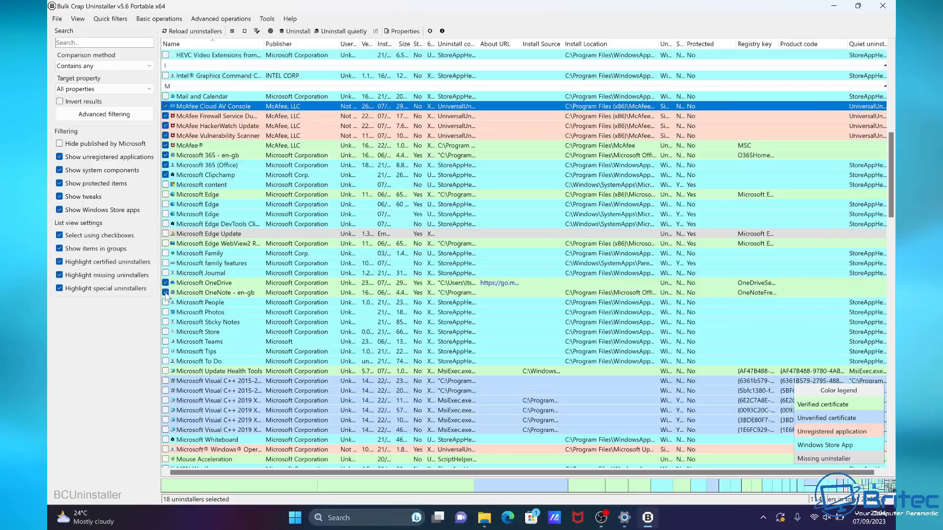
click(165, 302)
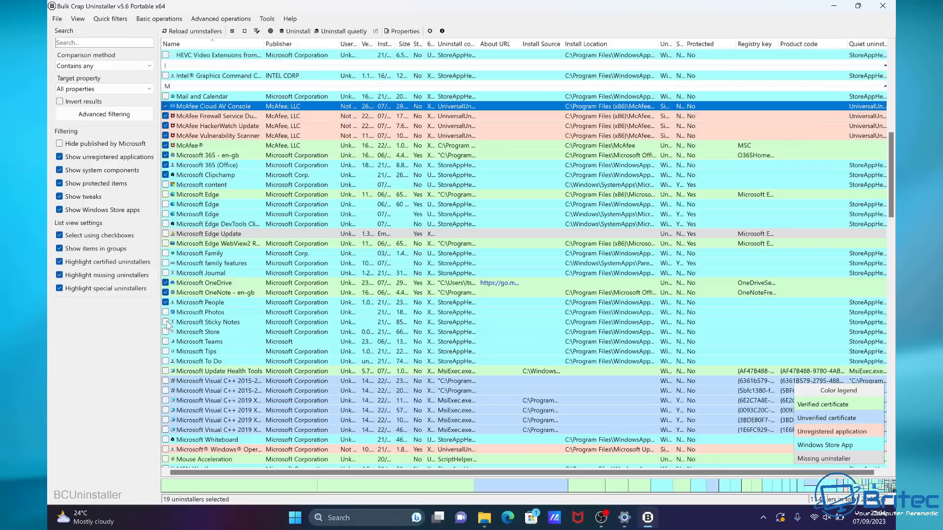
click(166, 323)
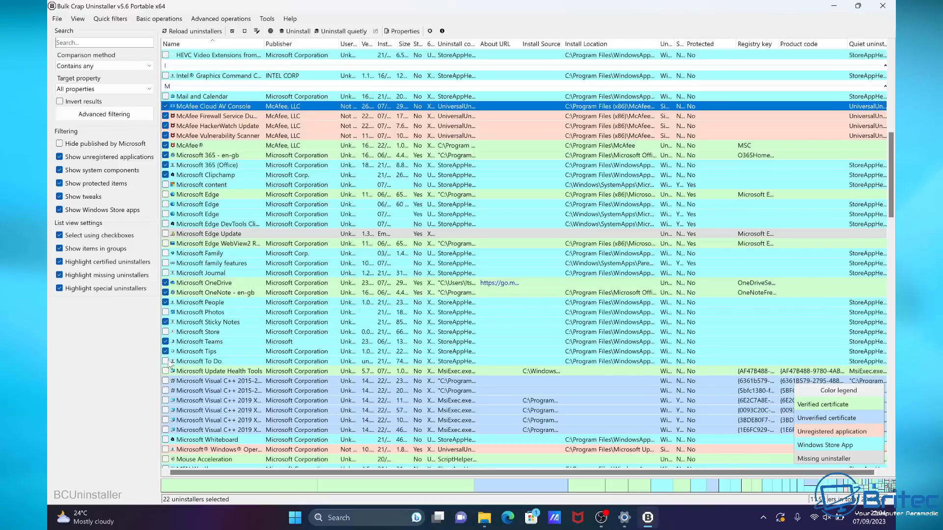
click(167, 362)
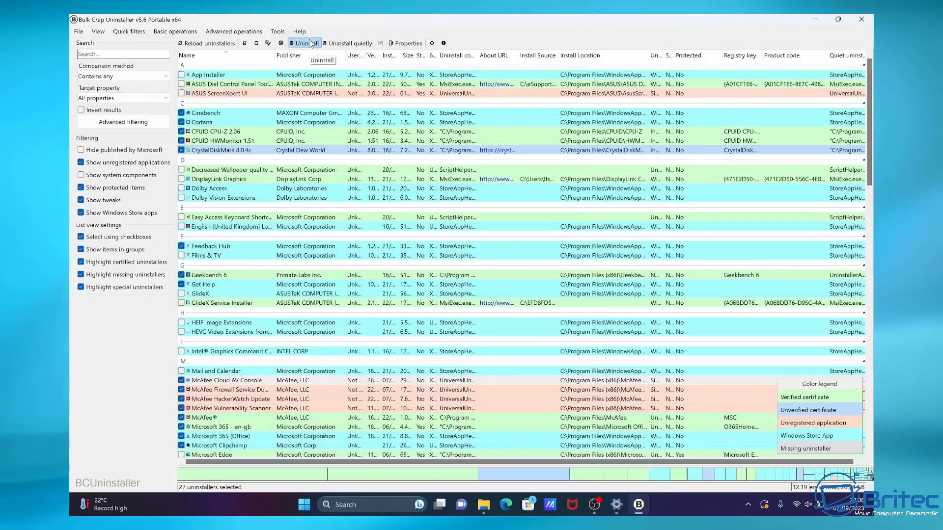
Begin uninstalling the marked applications, accept the list as safe, and try to terminate all processes using their files.
click(312, 44)
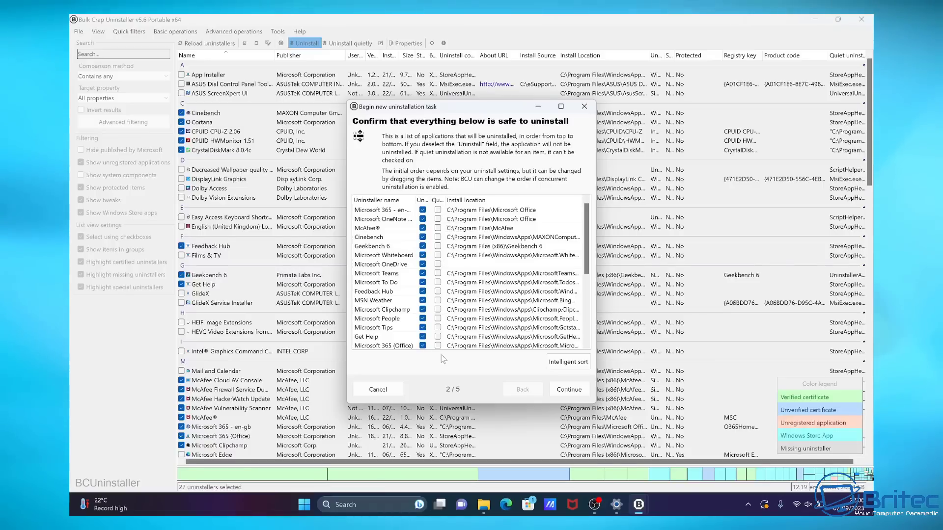
click(570, 391)
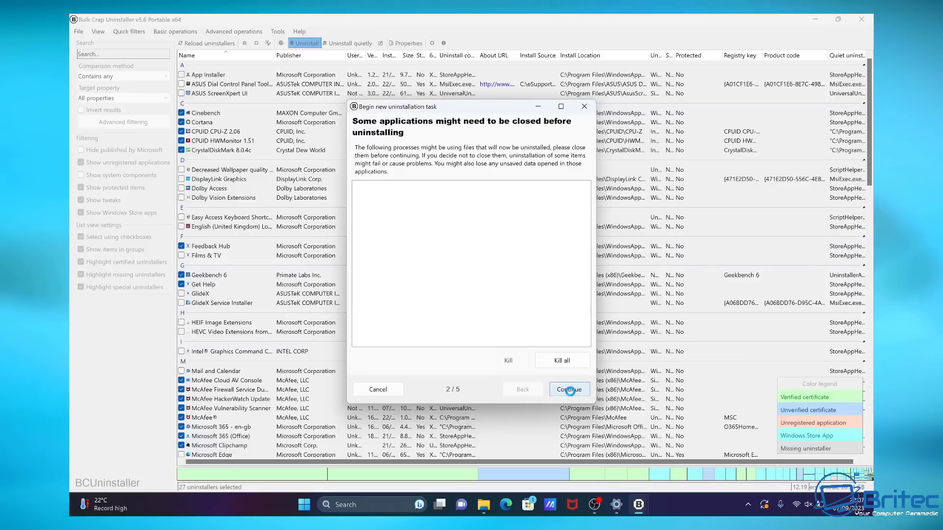
click(569, 360)
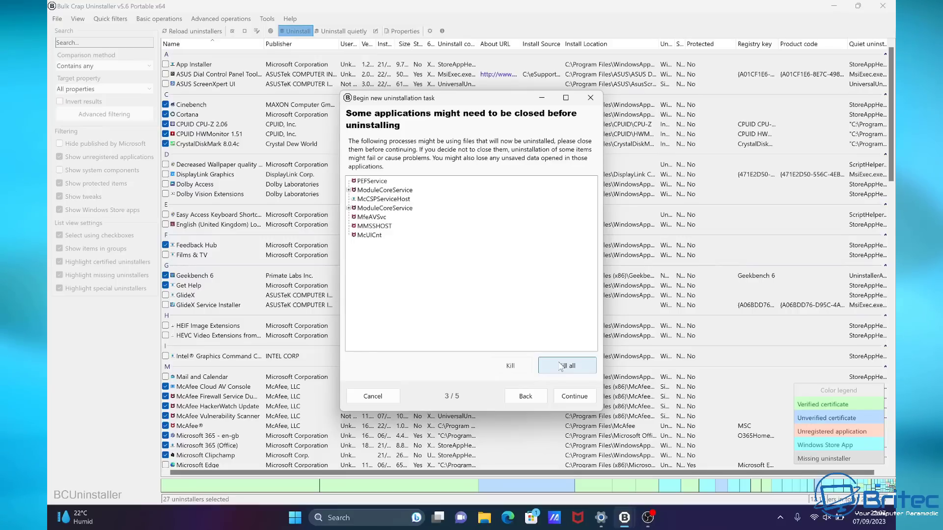
click(561, 367)
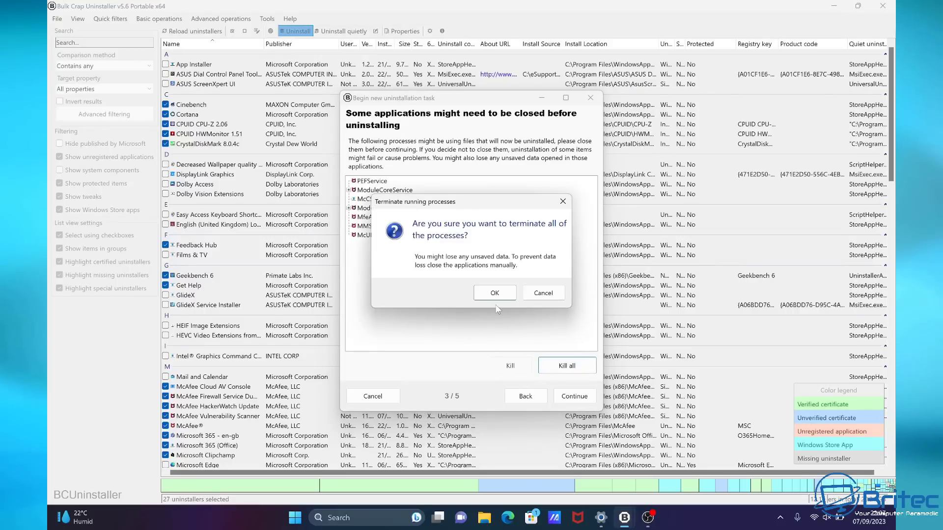
click(495, 292)
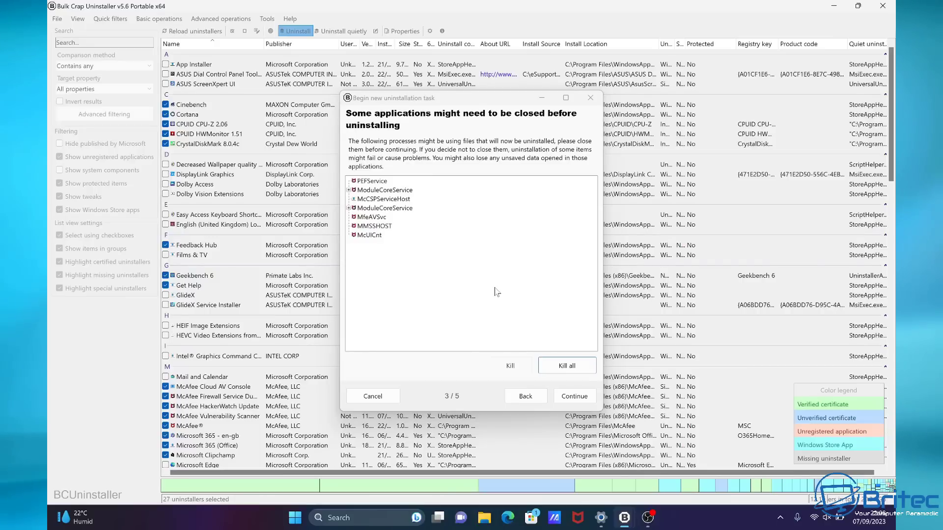
Proceed past the process check and accept the default uninstallation settings, leaving Simulate uninstallation disabled.
click(575, 397)
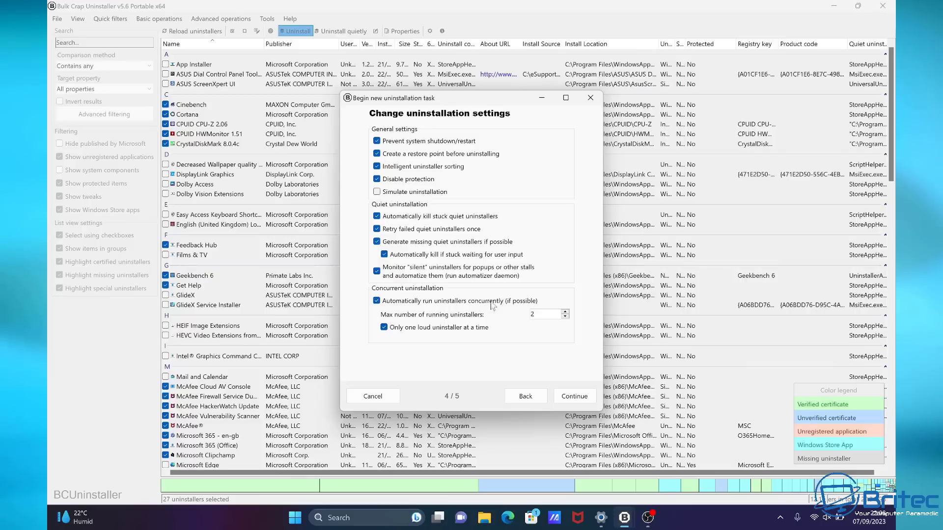
click(377, 192)
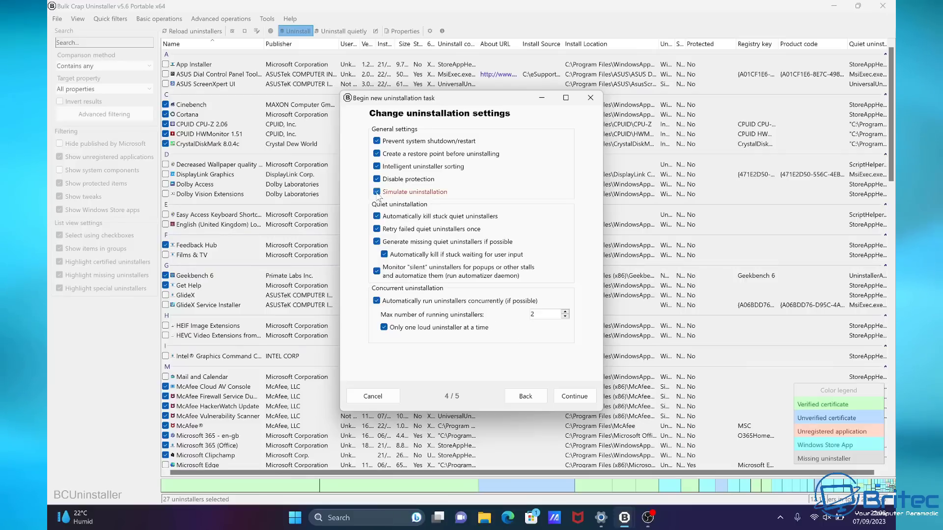
click(377, 192)
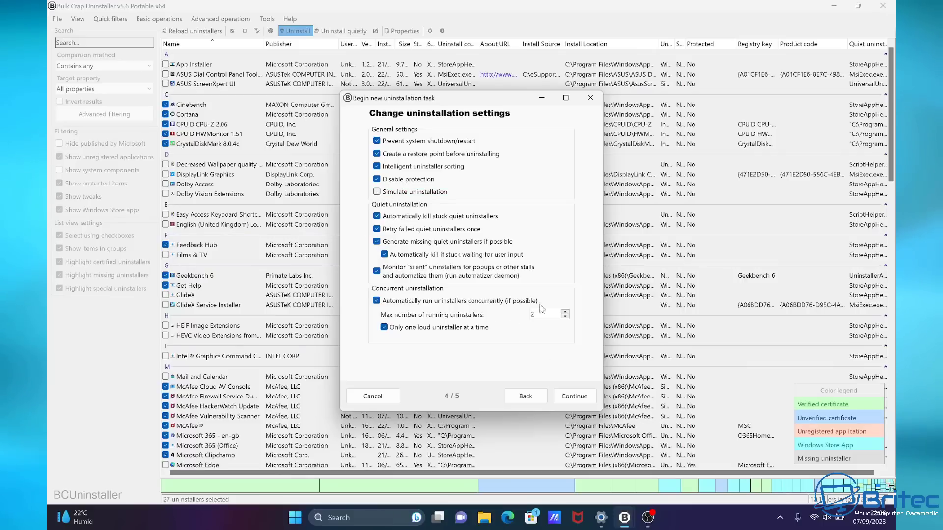
click(572, 396)
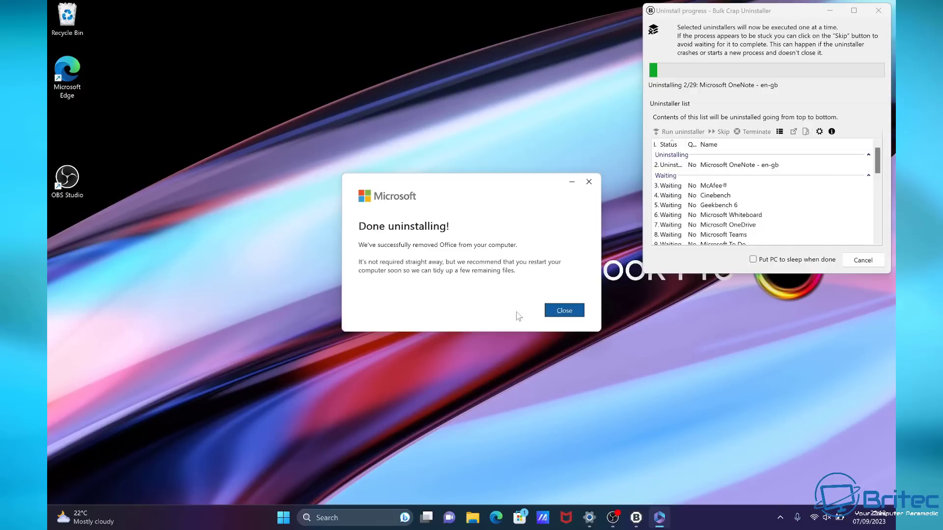
Close the finished Office uninstaller and remove McAfee including all its program files, proceeding despite the active subscription.
click(566, 315)
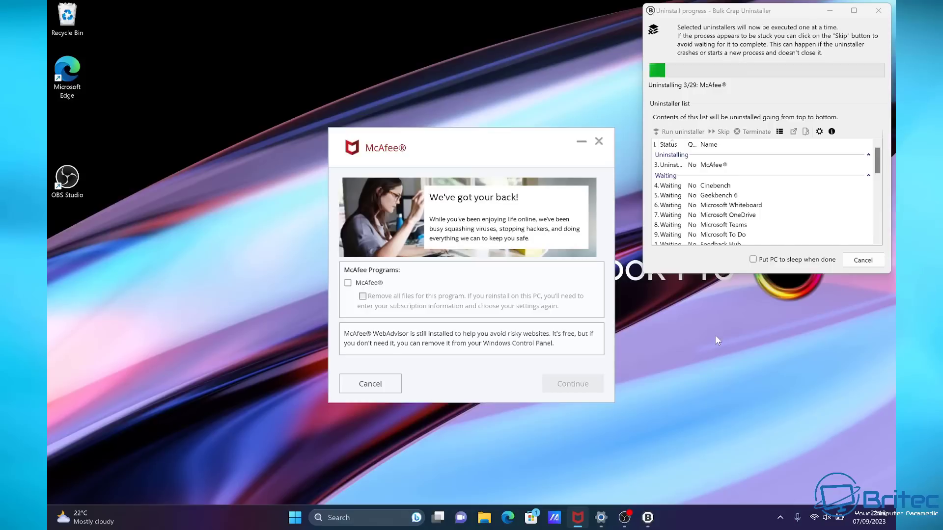
click(348, 284)
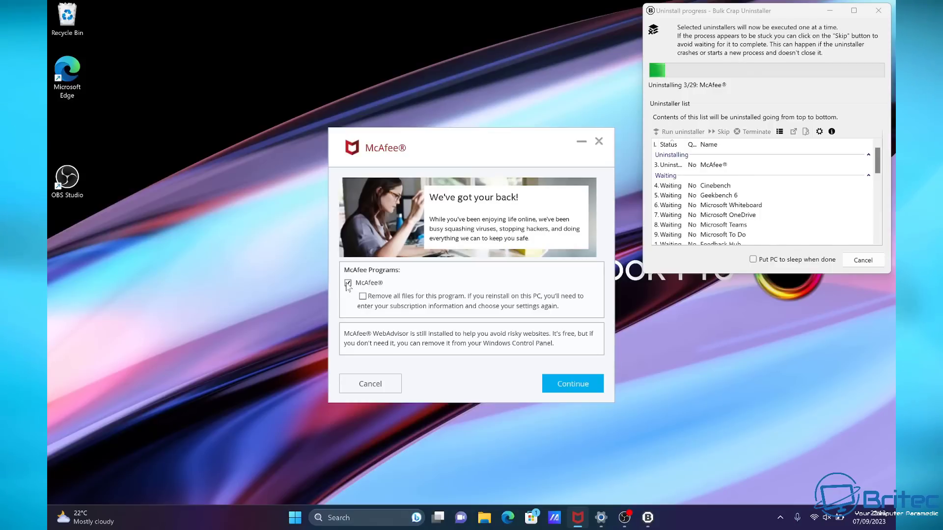
click(363, 297)
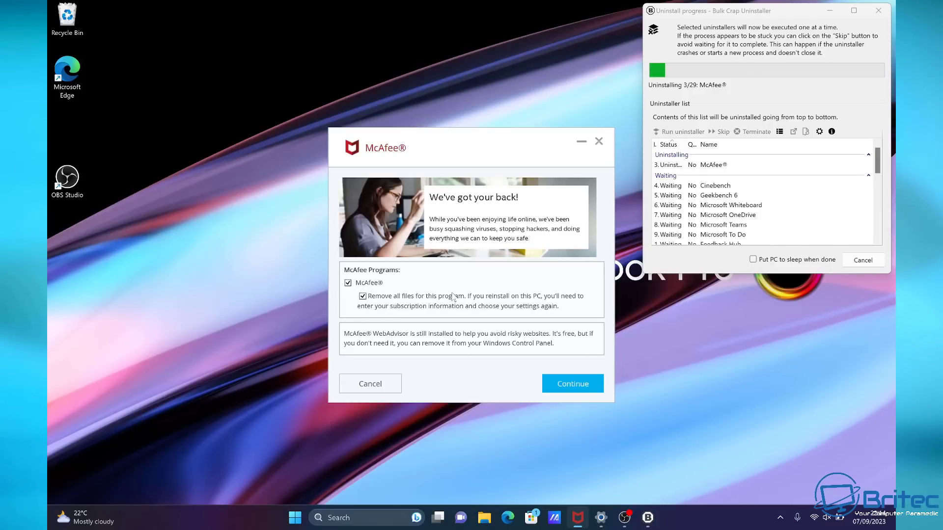
click(580, 380)
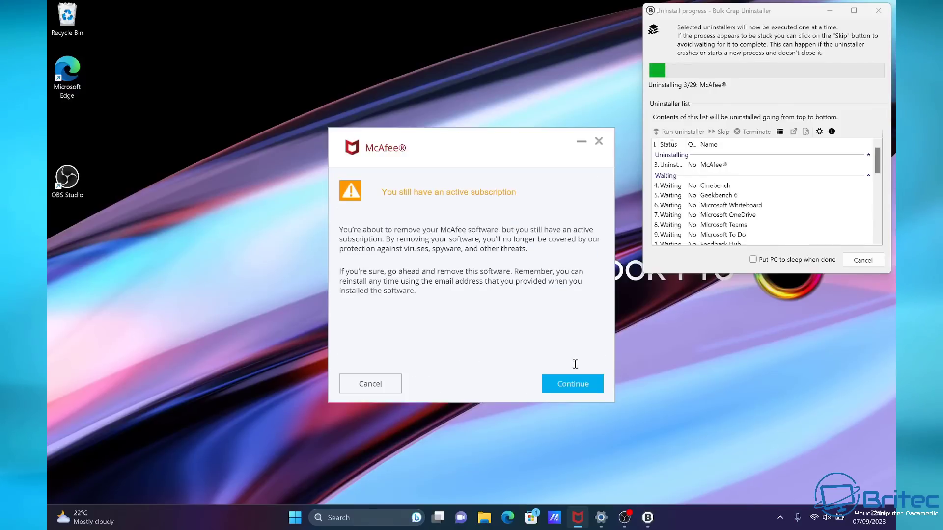
click(573, 386)
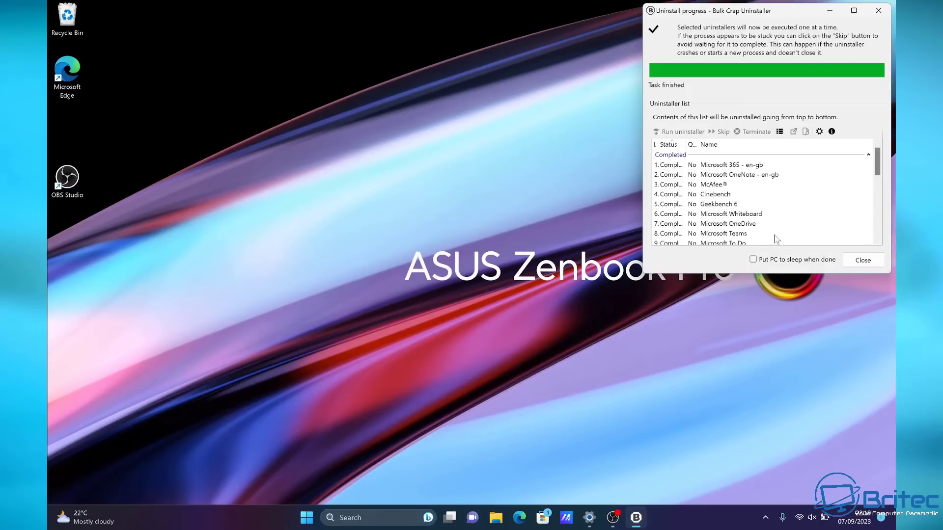
Close the uninstall progress window, scan for leftovers from the performed uninstallations and review the listed files and registry keys.
click(864, 260)
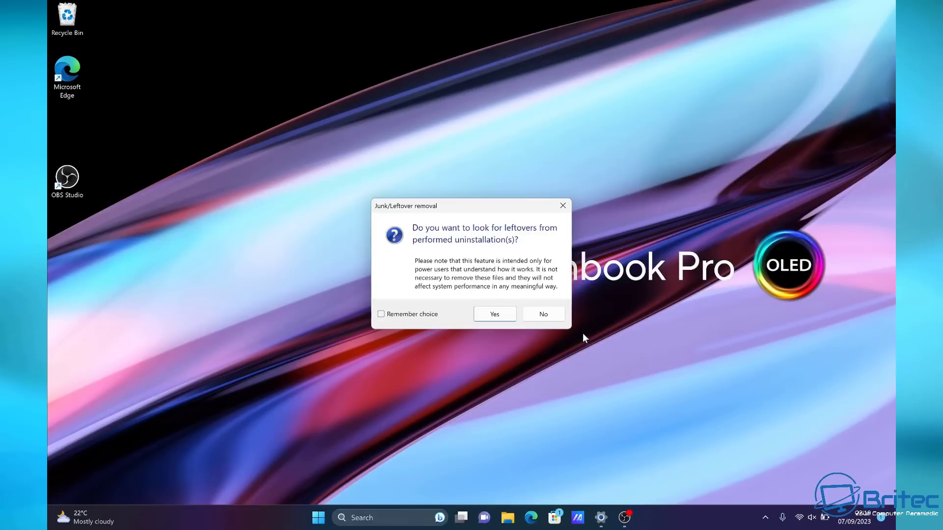
click(495, 314)
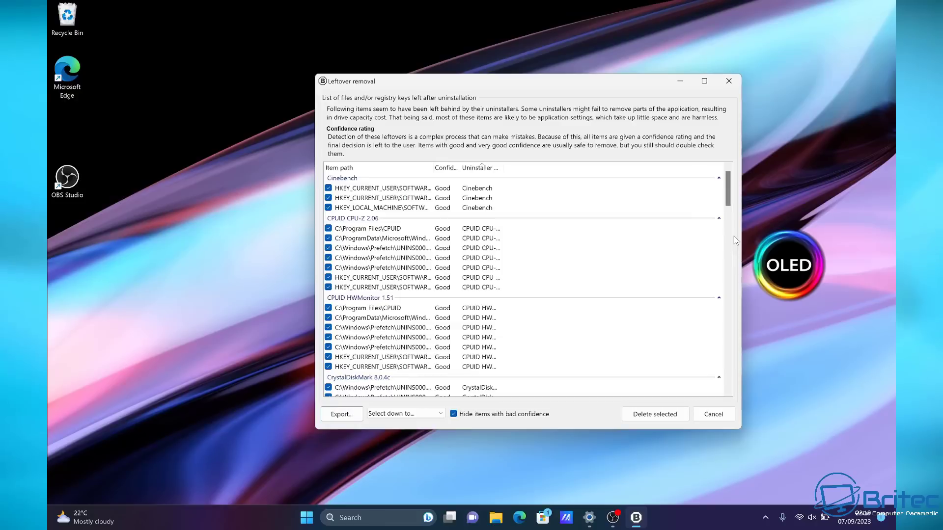
scroll(729, 248, down, 5)
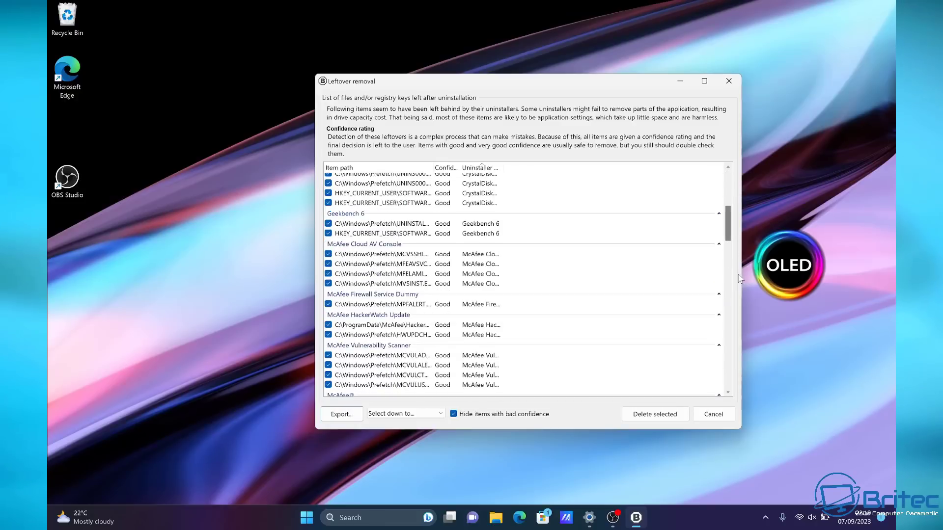
scroll(734, 290, down, 5)
scroll(734, 290, down, 2)
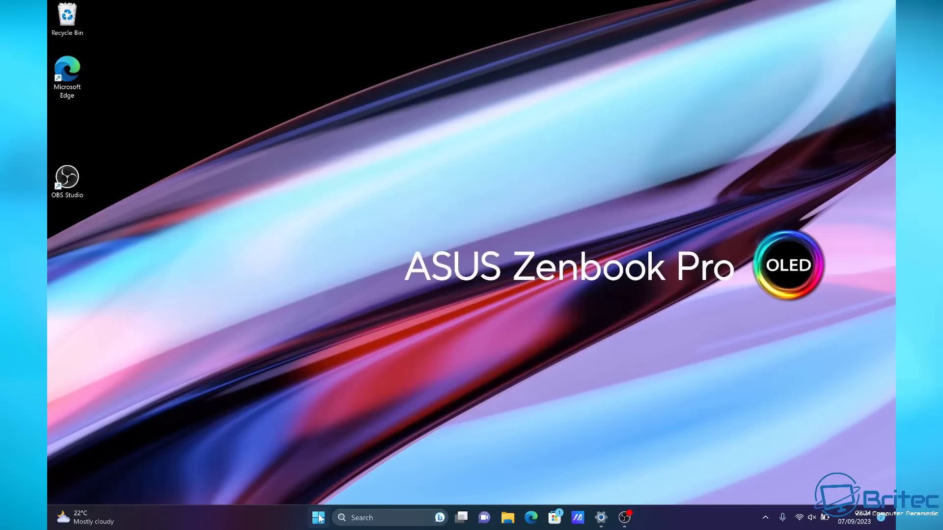
Uninstall the Instagram app pinned in Start and confirm its removal.
click(318, 518)
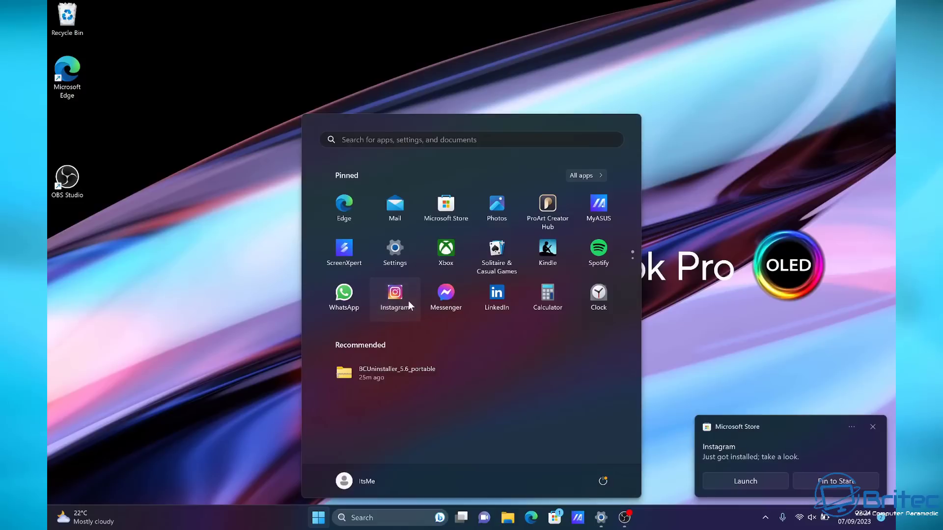
right_click(408, 301)
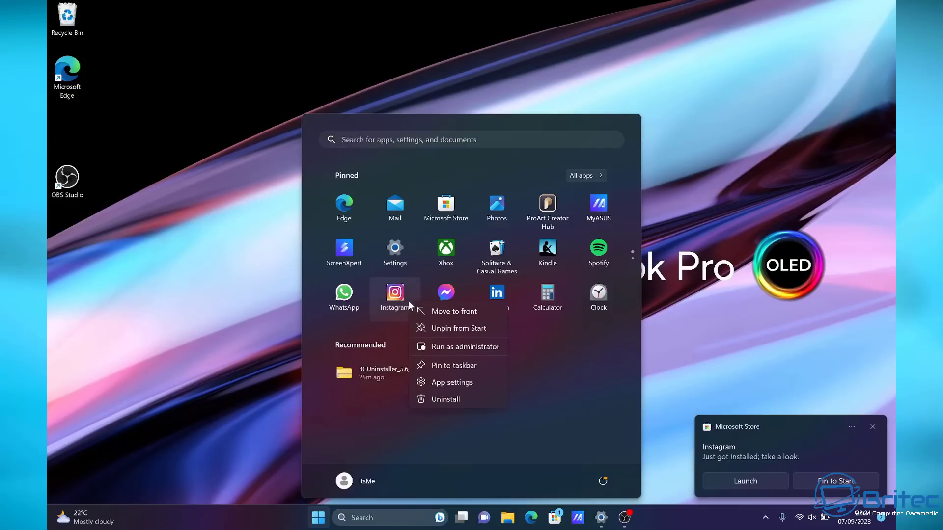
click(443, 397)
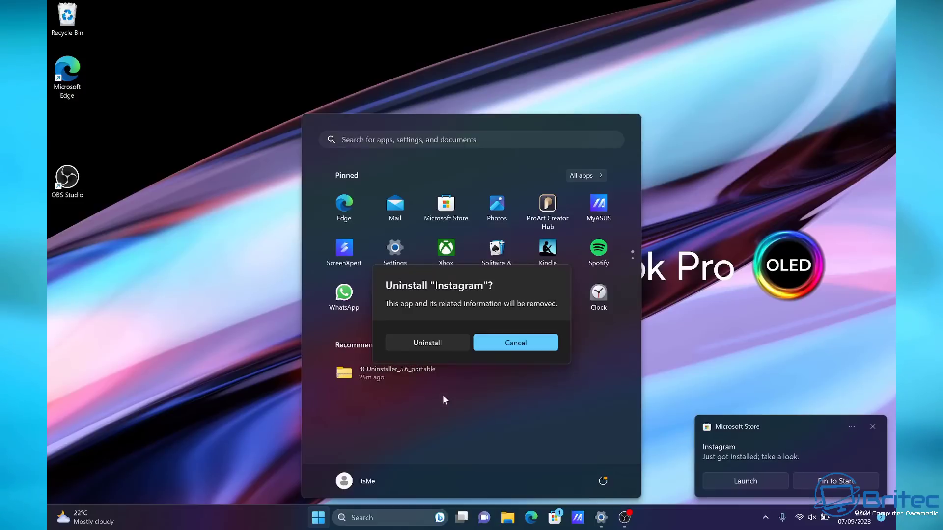
click(443, 341)
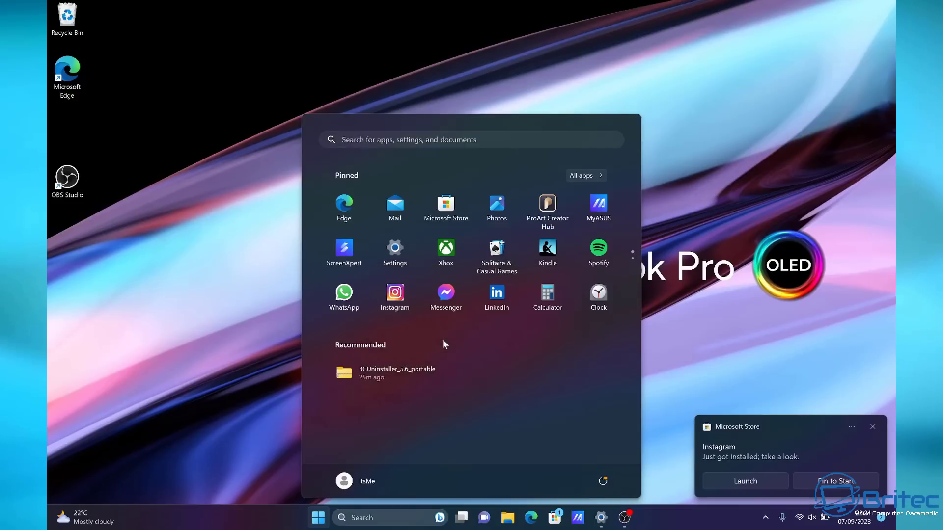
Uninstall the WhatsApp app pinned in Start and confirm its removal.
click(333, 294)
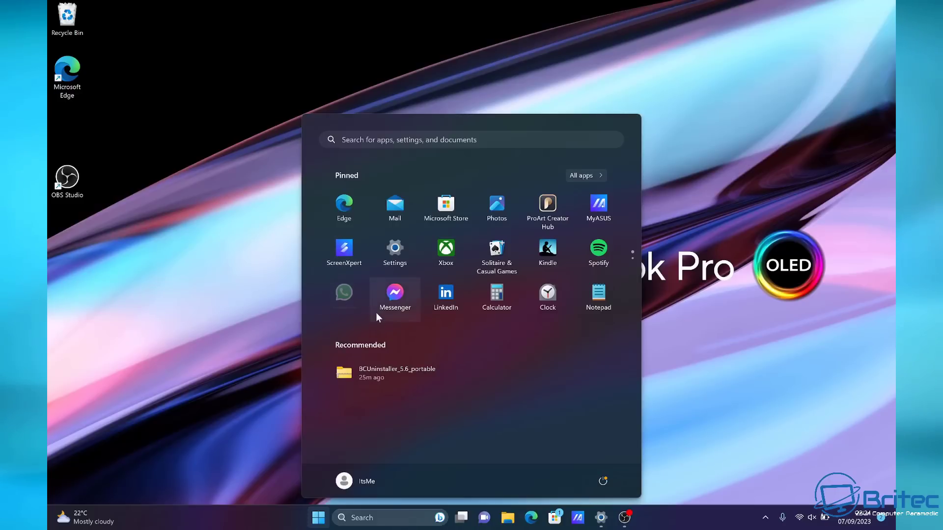
right_click(345, 315)
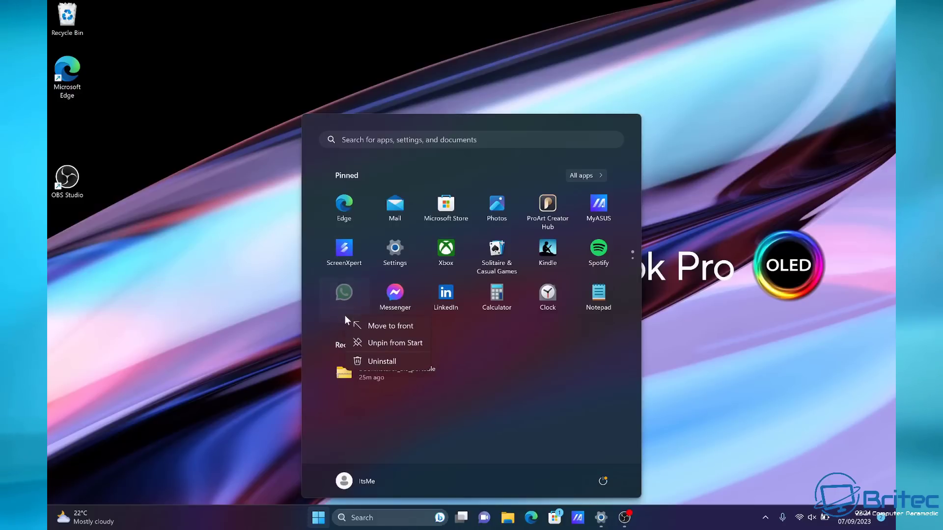
click(367, 360)
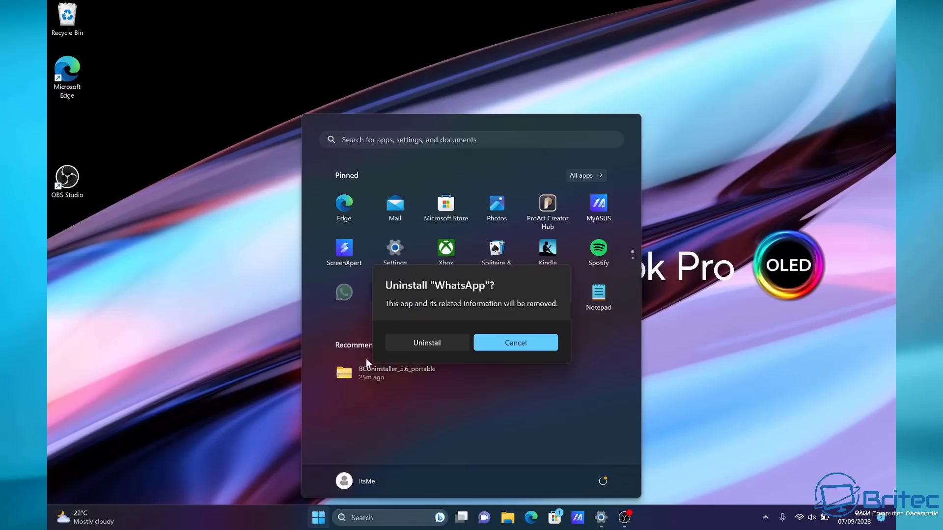
click(439, 345)
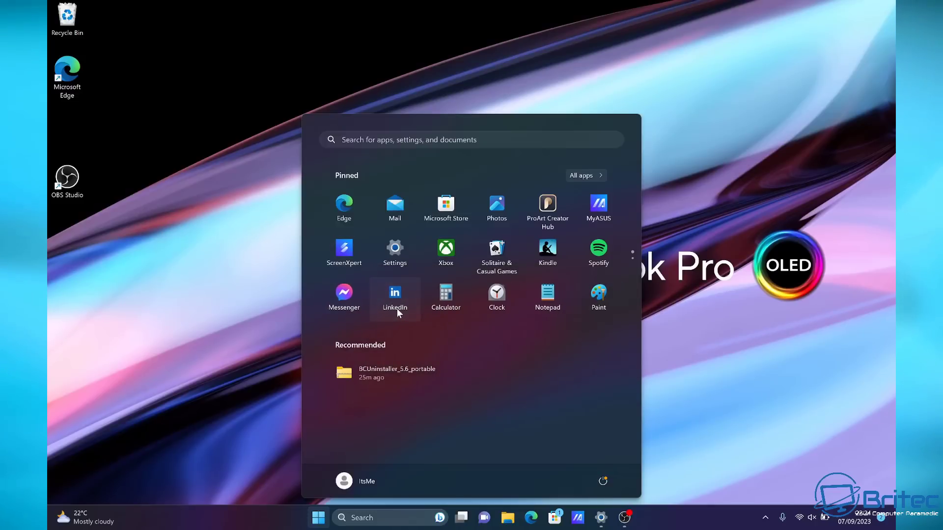
Uninstall the pinned LinkedIn and Messenger apps from Start, confirming the removal of each.
right_click(397, 308)
click(432, 354)
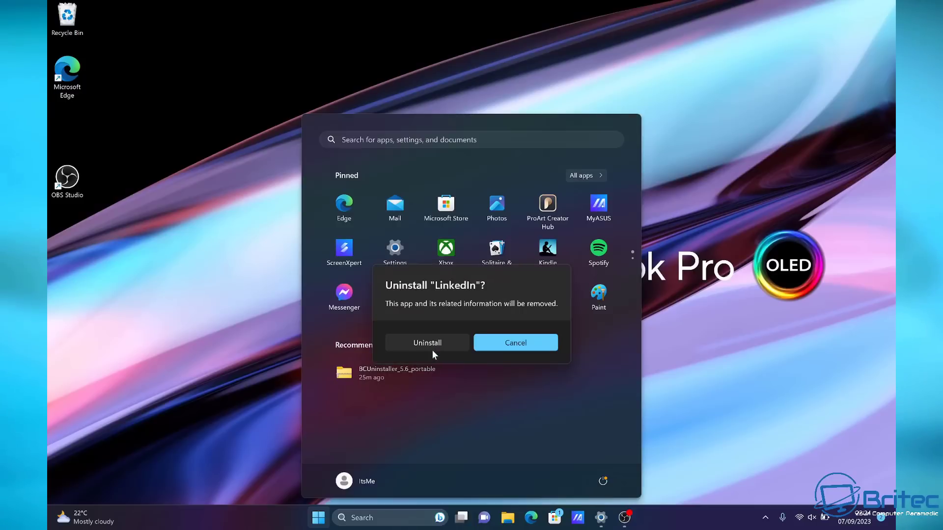
click(444, 344)
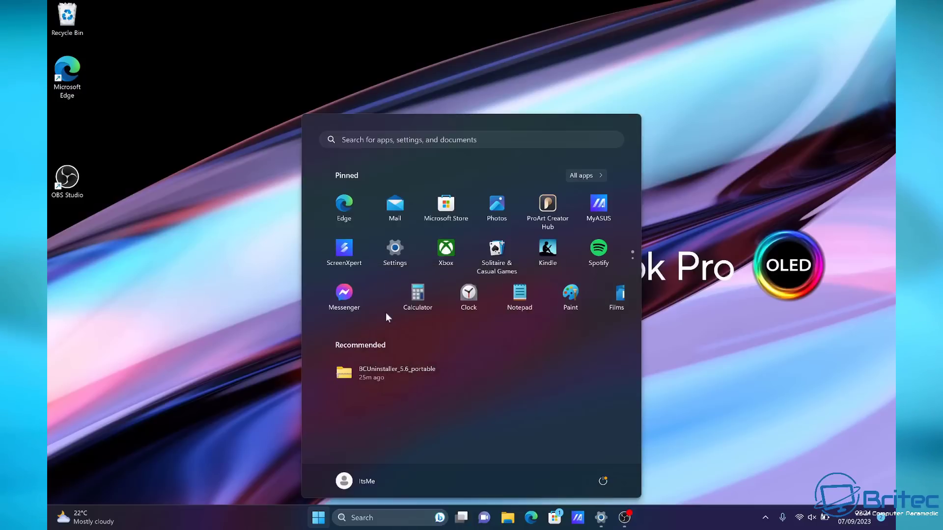
right_click(344, 298)
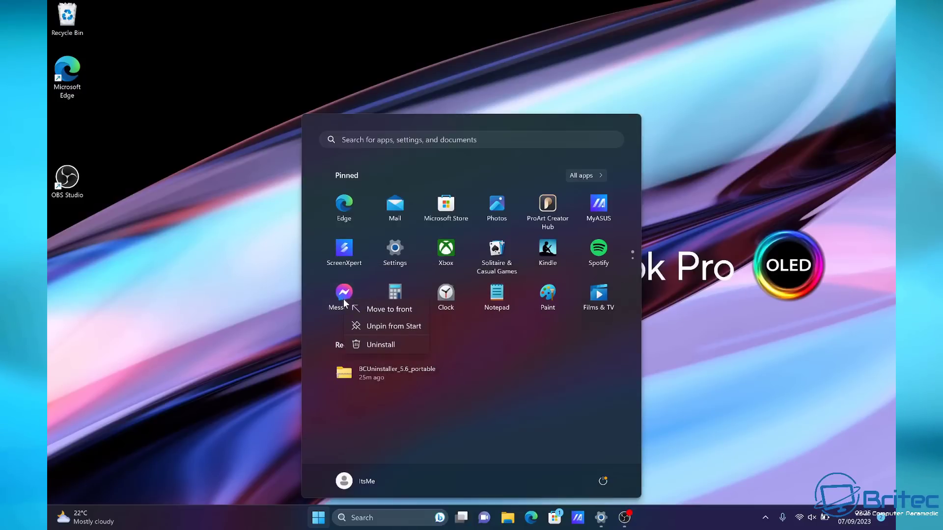
click(396, 344)
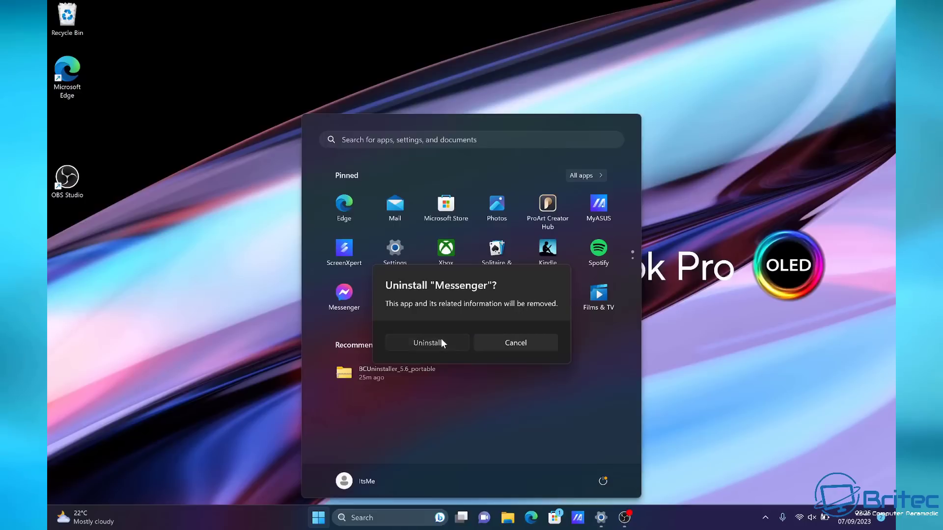
click(441, 338)
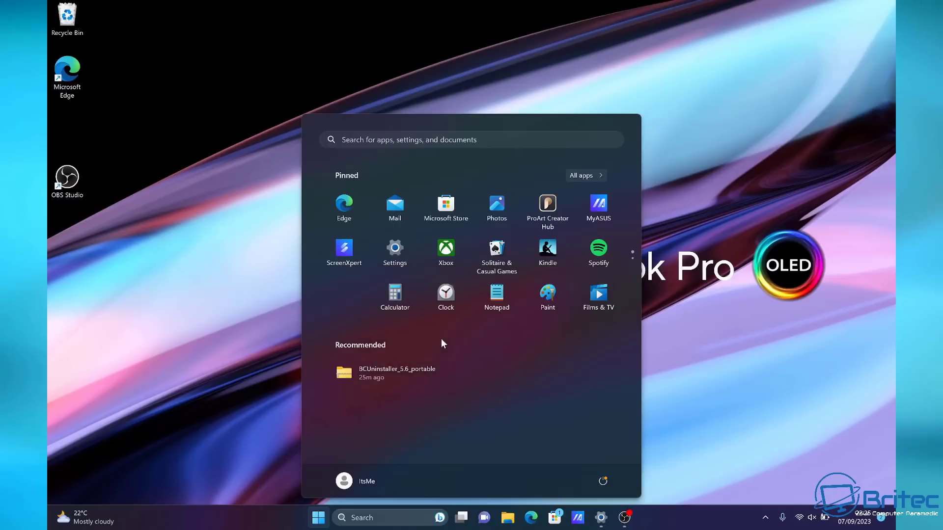
Uninstall the Spotify app pinned in Start and confirm its removal.
right_click(600, 254)
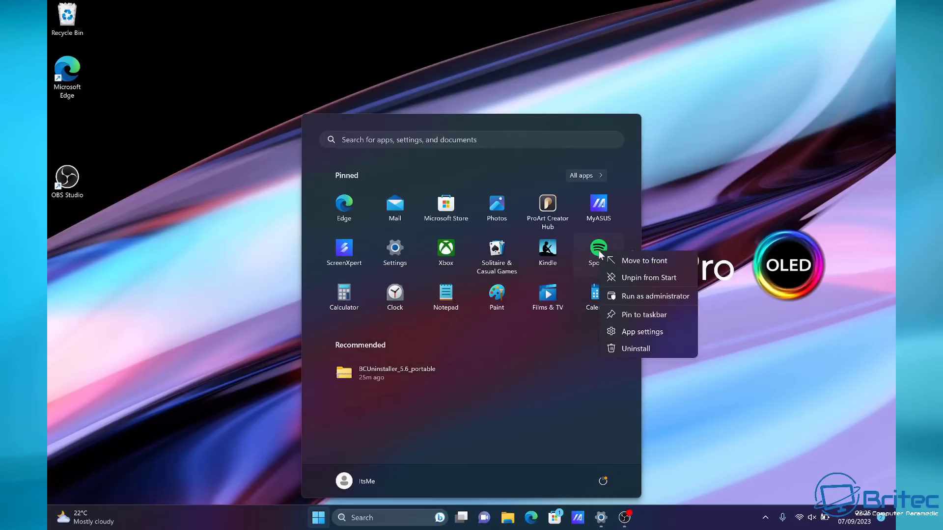
click(638, 344)
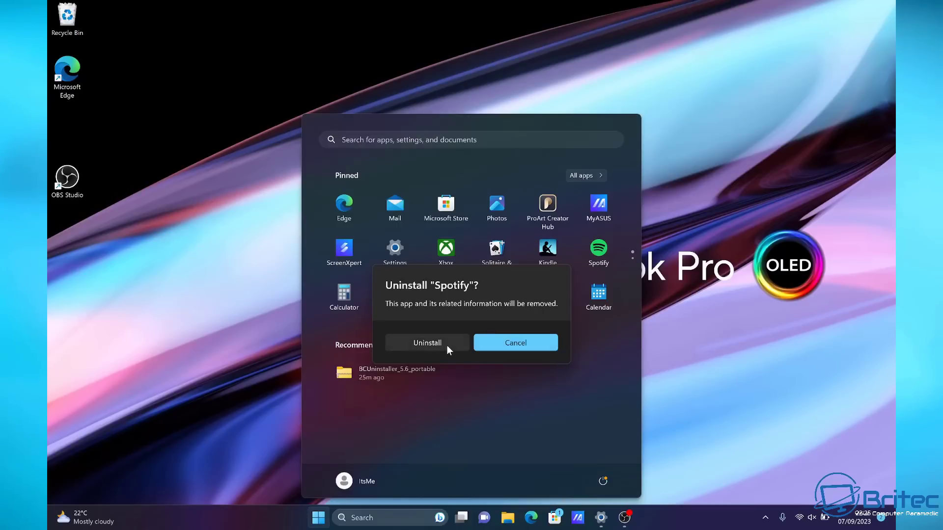
click(427, 343)
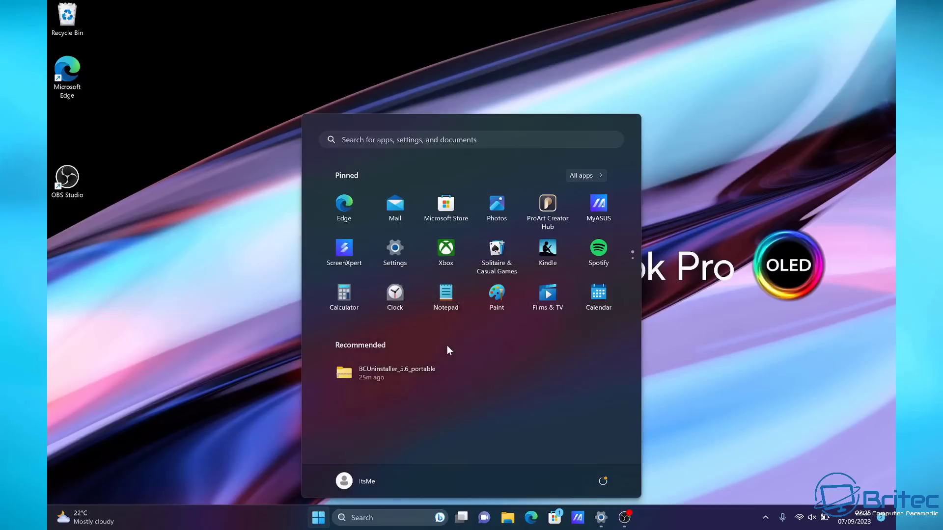
Find the Journal app in the full list of installed apps and uninstall it, confirming its removal.
right_click(540, 254)
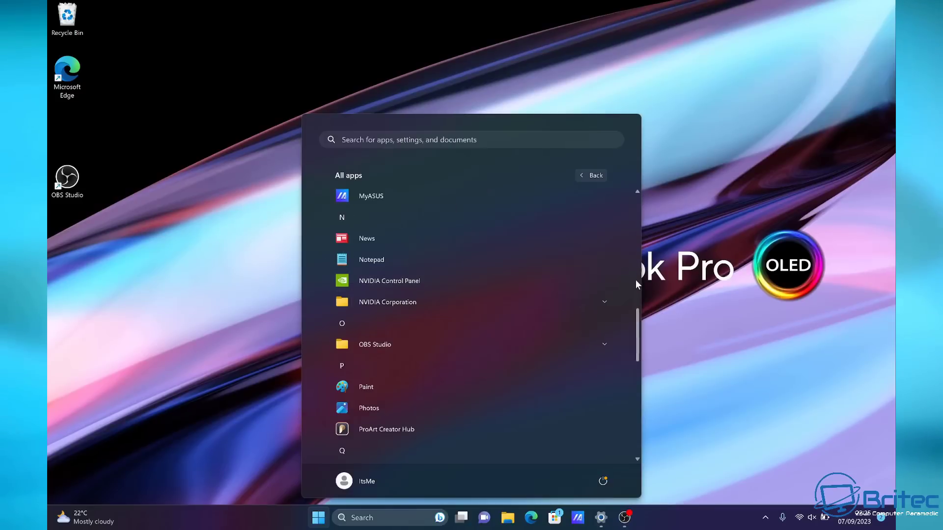
click(636, 279)
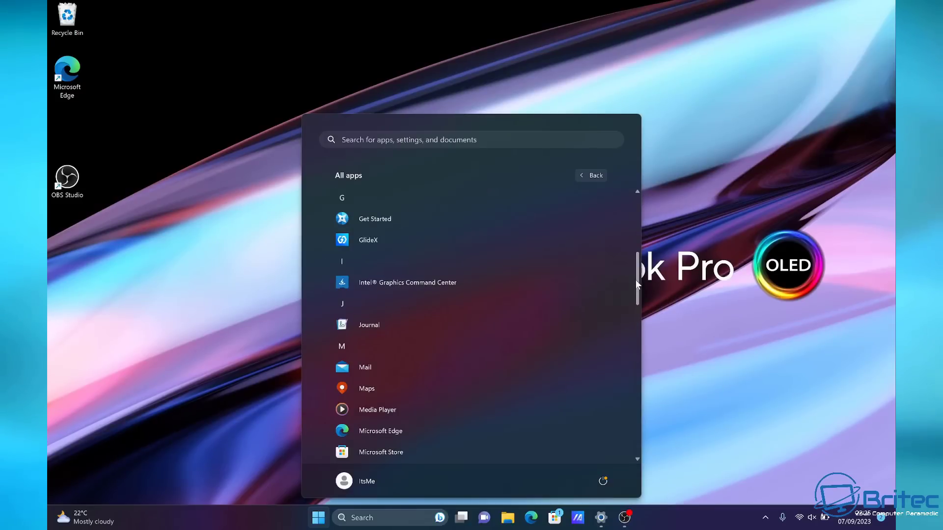
right_click(432, 326)
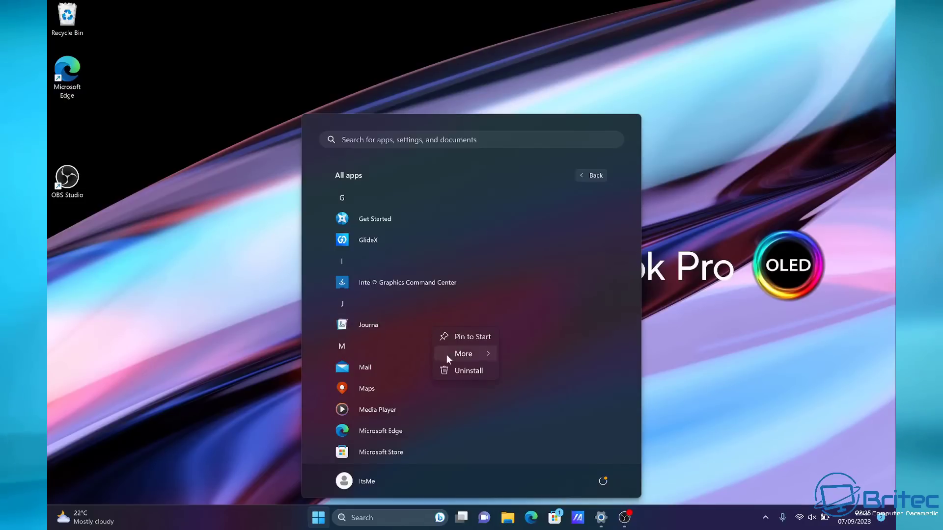
click(456, 370)
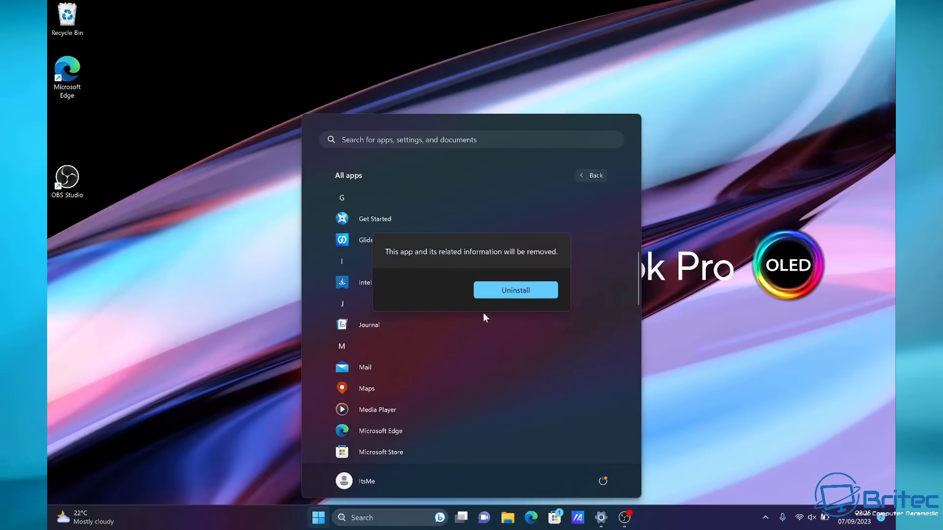
click(492, 297)
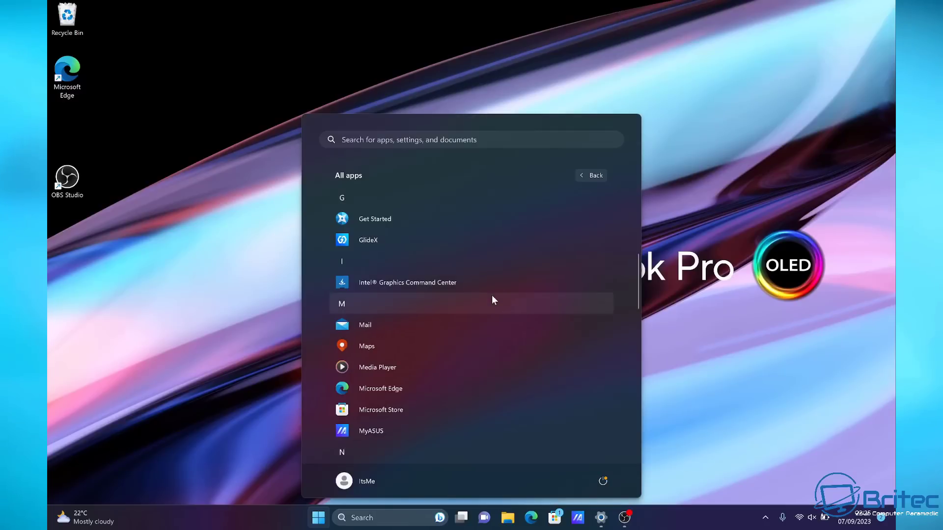
Uninstall the Mail and Maps apps from the full app list, confirming each removal, and close Start.
right_click(428, 324)
click(455, 365)
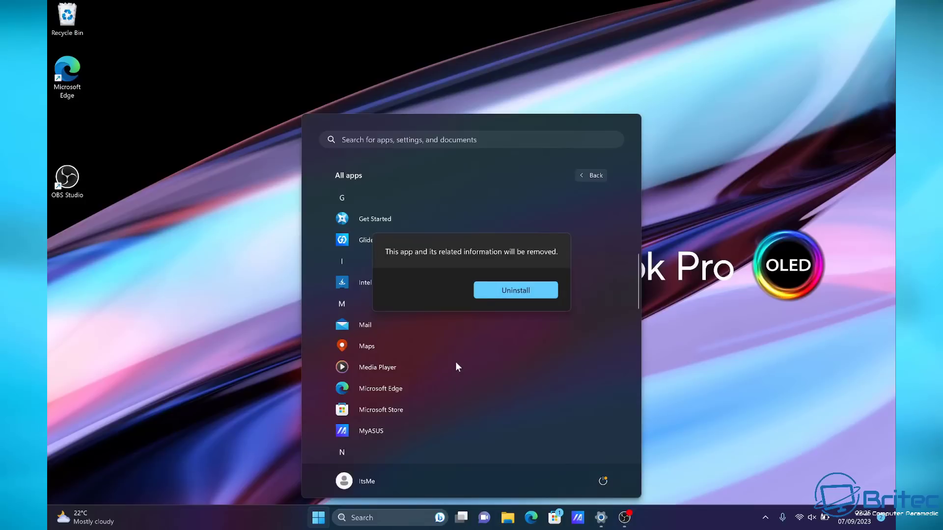
click(484, 293)
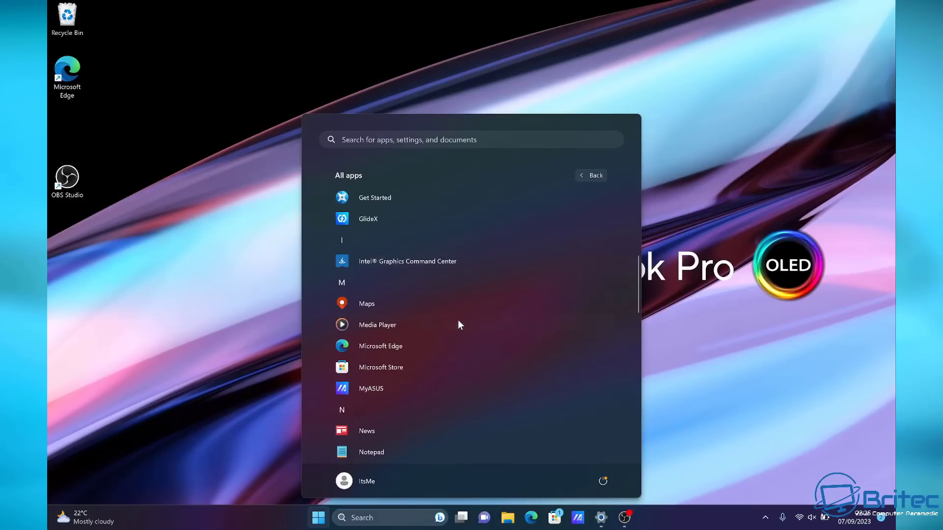
right_click(431, 304)
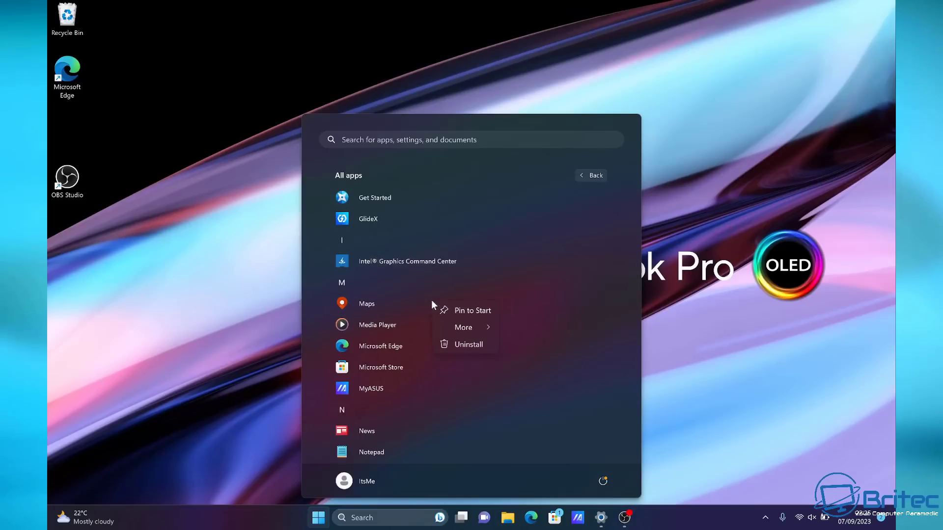
click(461, 345)
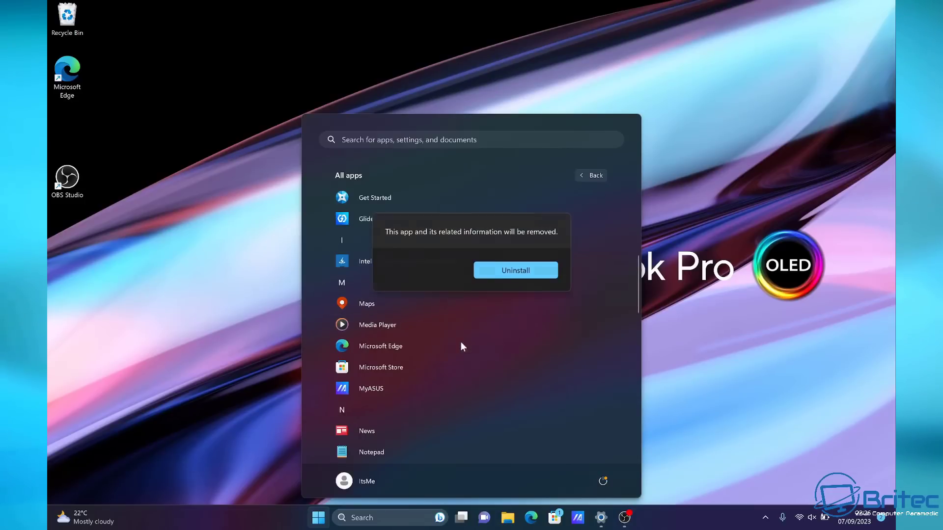
click(503, 271)
click(596, 175)
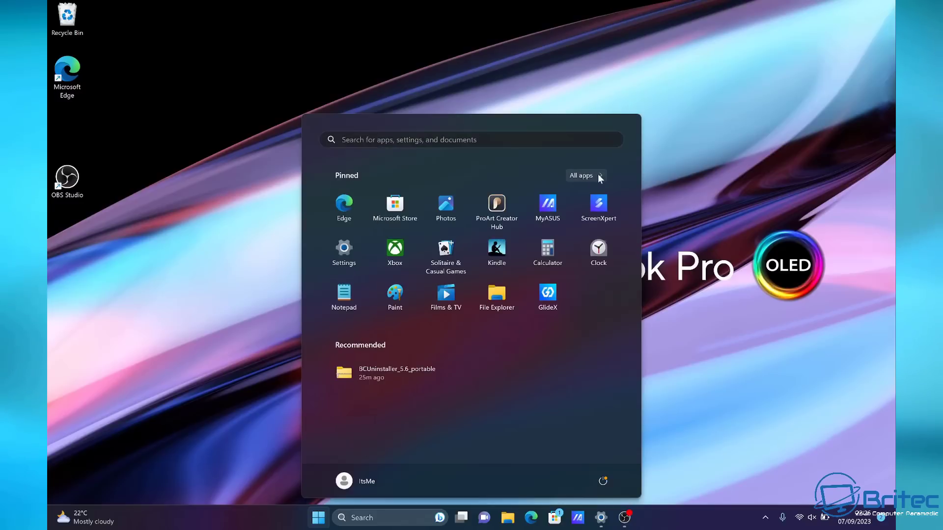
click(673, 283)
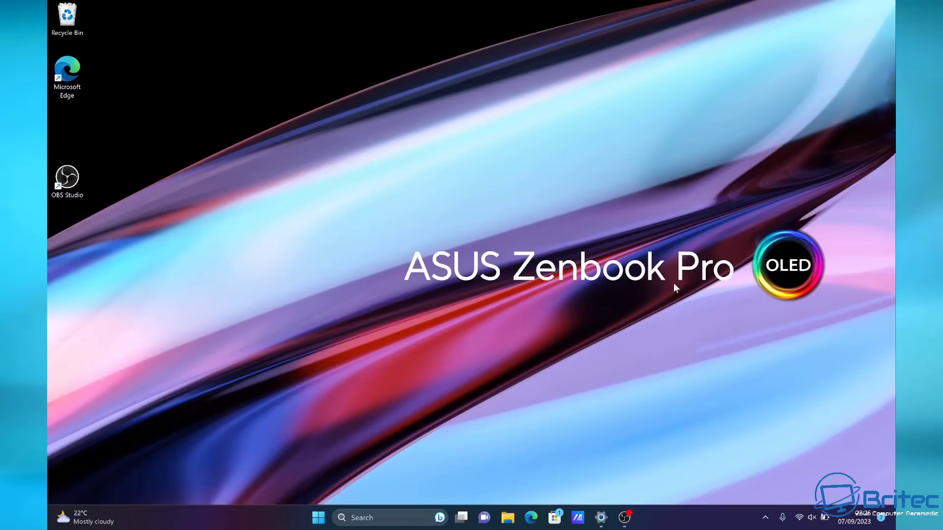
Switch to a maximized File Explorer window and set its folder options to open File Explorer to This PC.
click(508, 518)
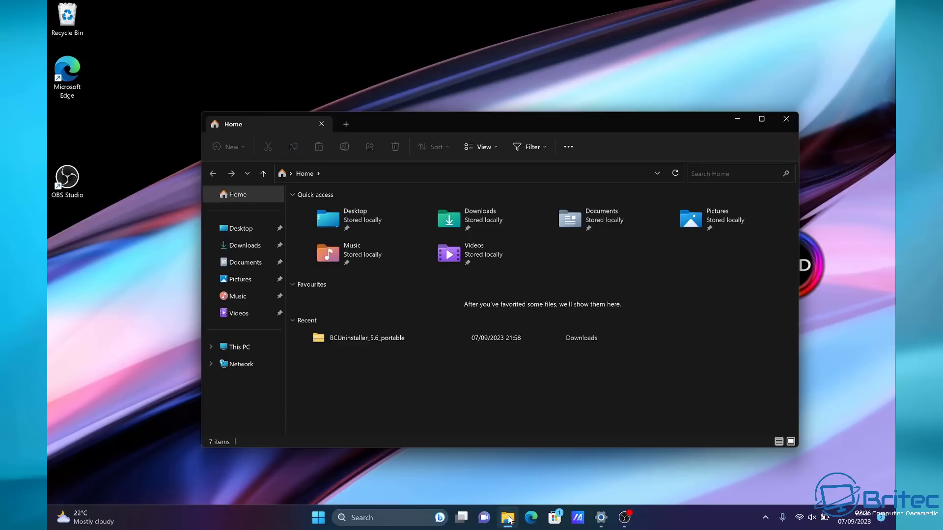
click(762, 119)
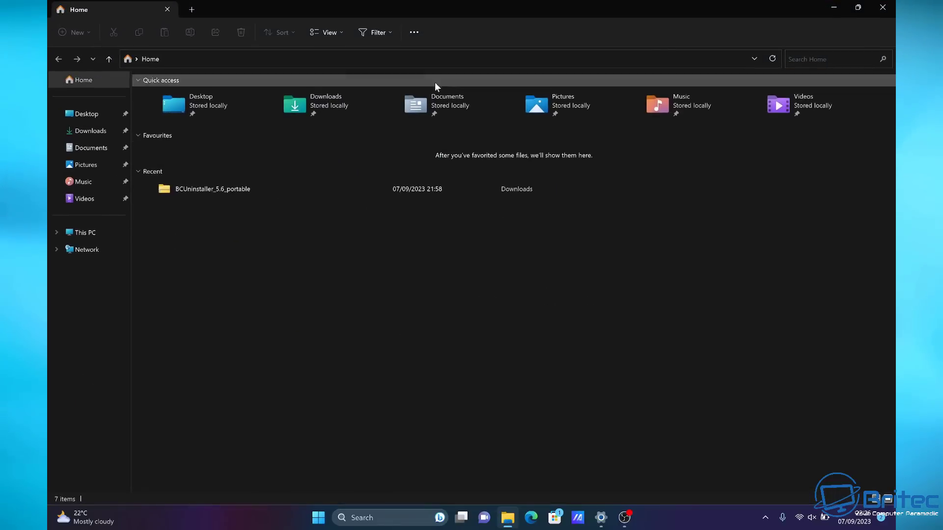
click(413, 34)
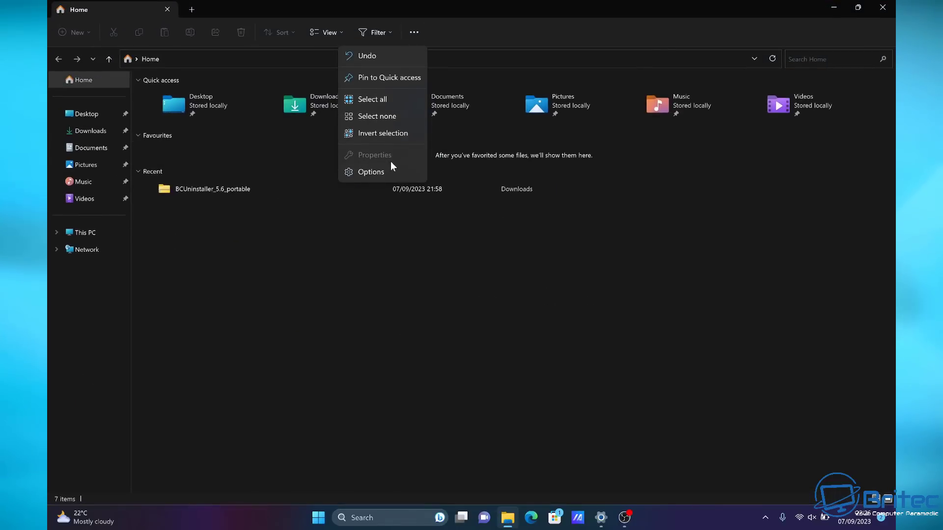
click(389, 171)
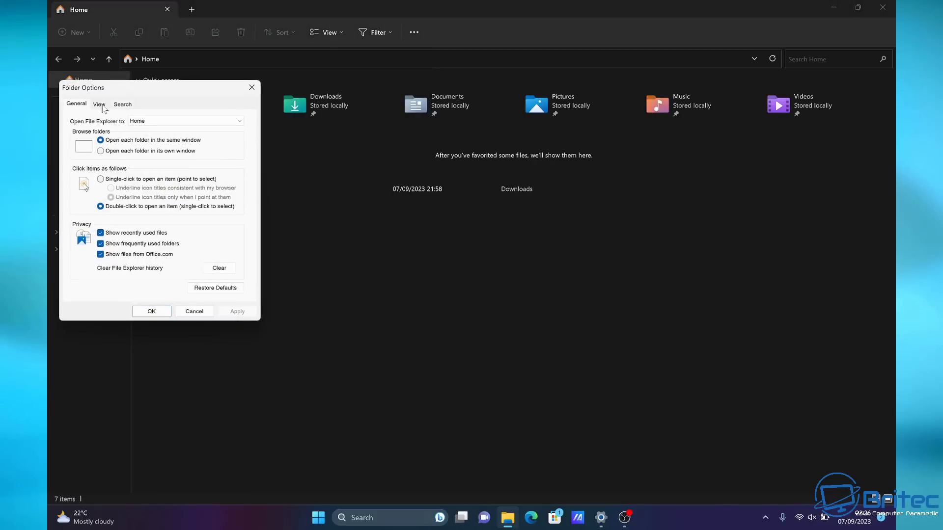
click(175, 121)
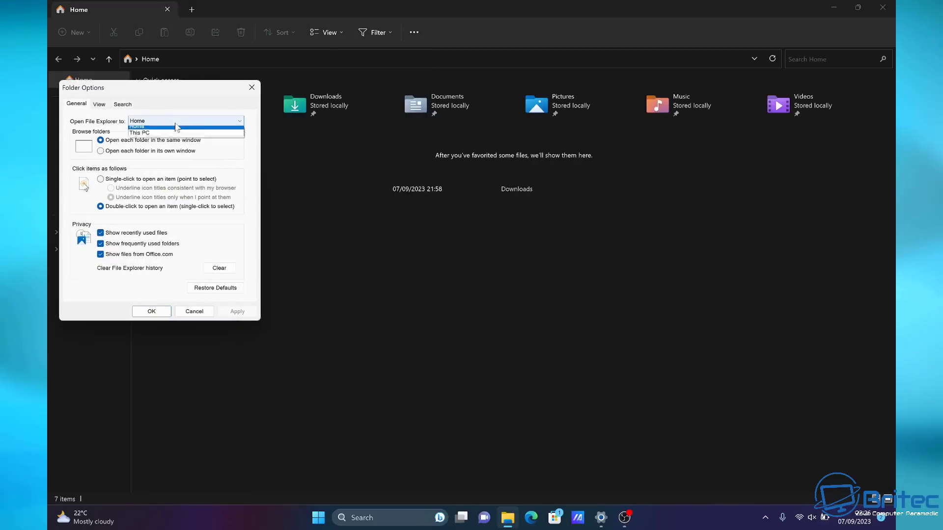
click(167, 137)
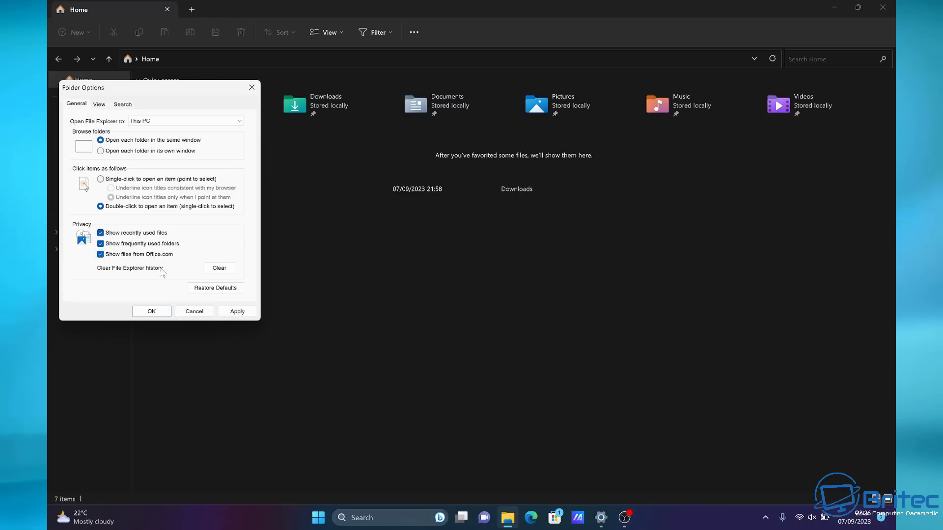
Clear the File Explorer history and disable showing recently used files, frequently used folders and files from Office.com.
click(219, 268)
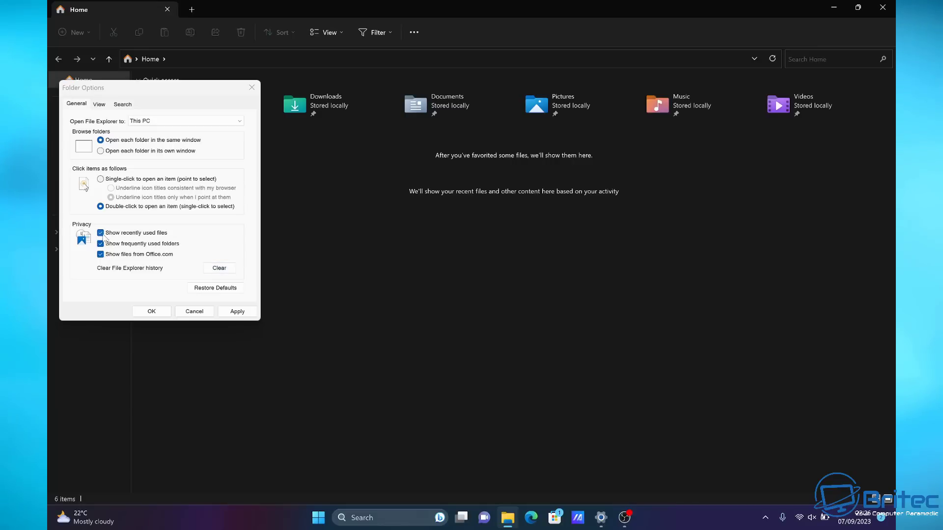
click(101, 234)
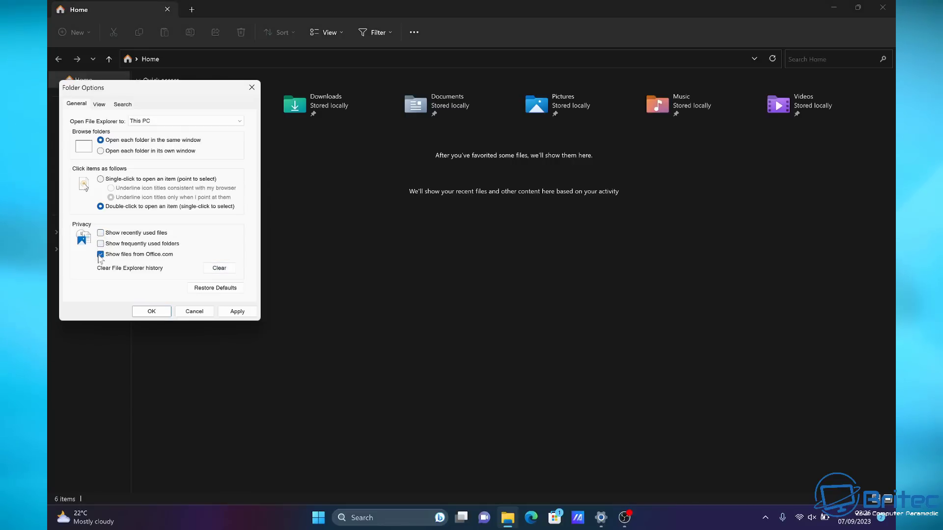
click(100, 254)
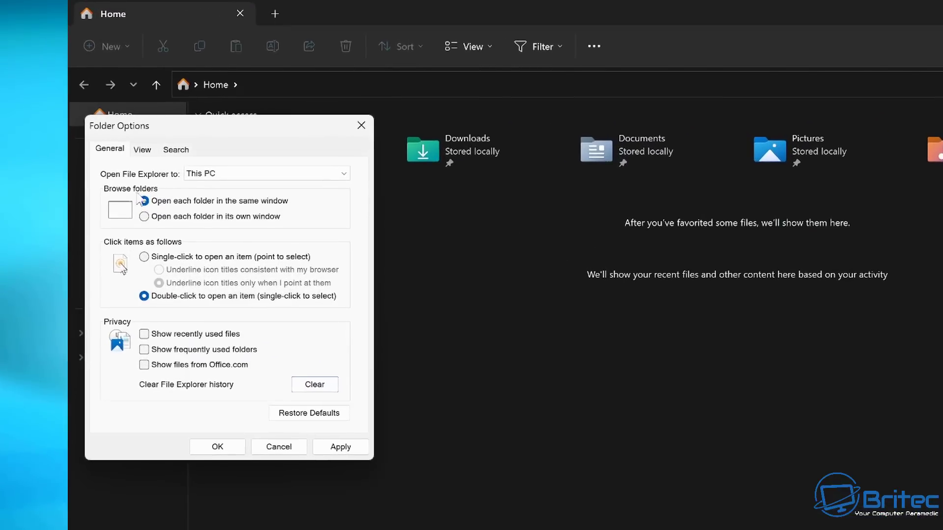
Set the advanced folder view settings to show hidden files, folders and drives and stop hiding extensions for known file types.
click(142, 152)
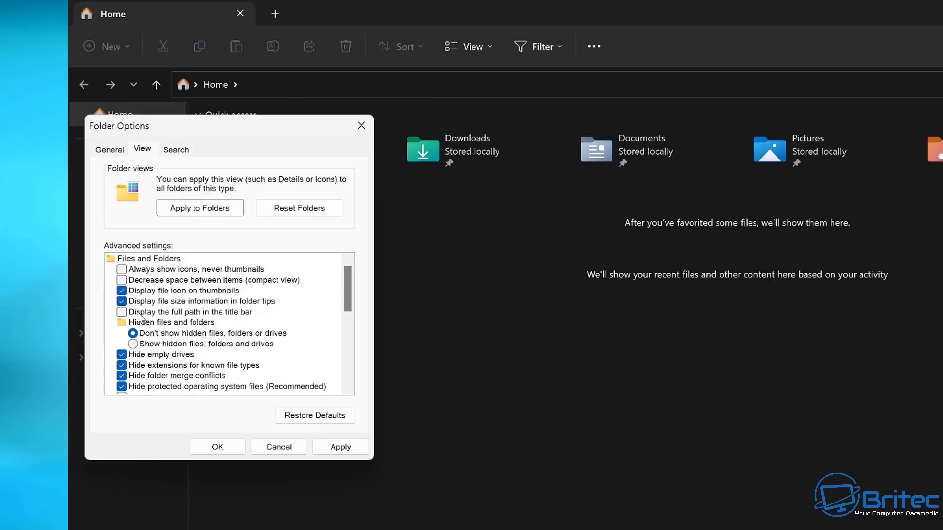
click(133, 344)
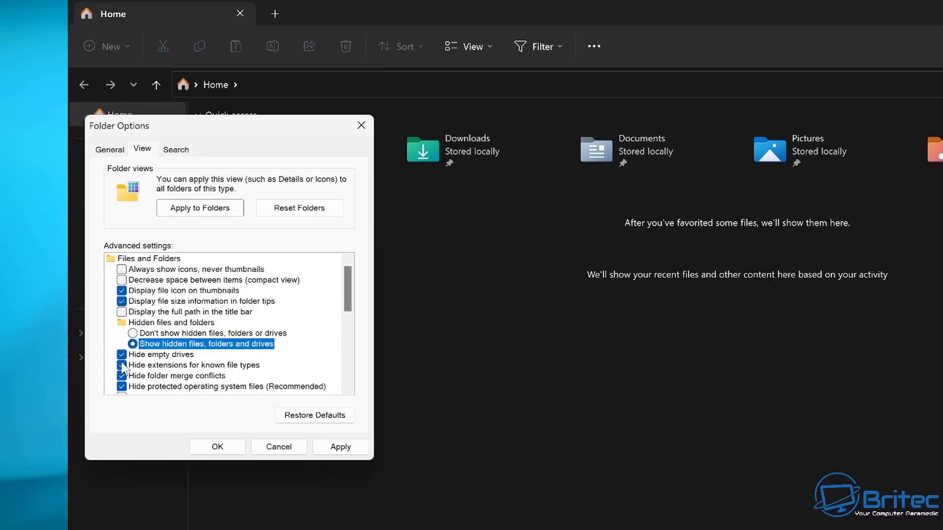
click(122, 365)
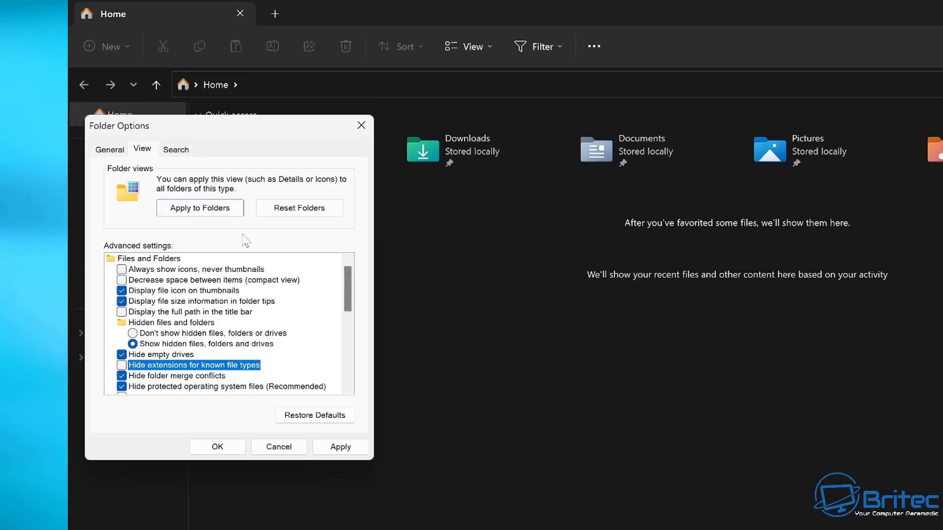
Apply the advanced folder view changes and close the Folder Options dialog.
click(339, 448)
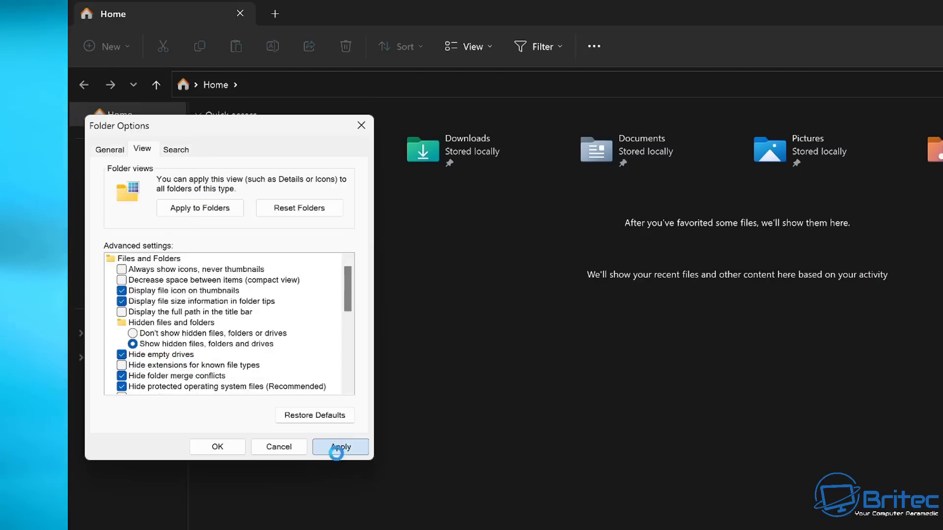
click(218, 447)
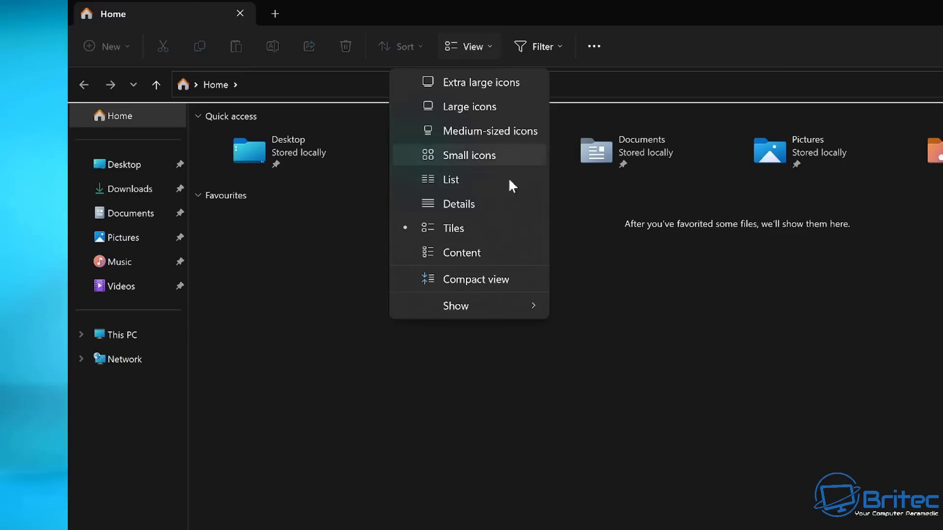
click(442, 402)
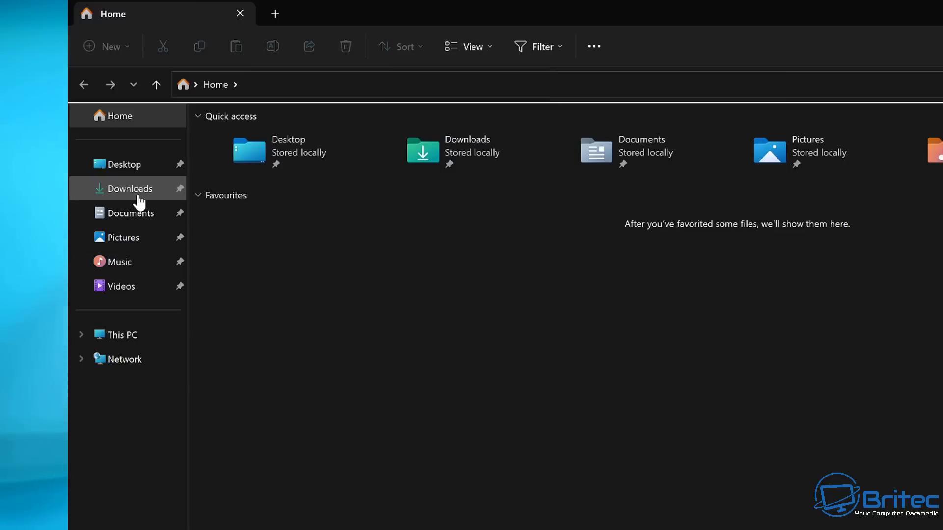
Go through Documents and This PC to the OS (C:) drive, and turn on compact view.
click(137, 219)
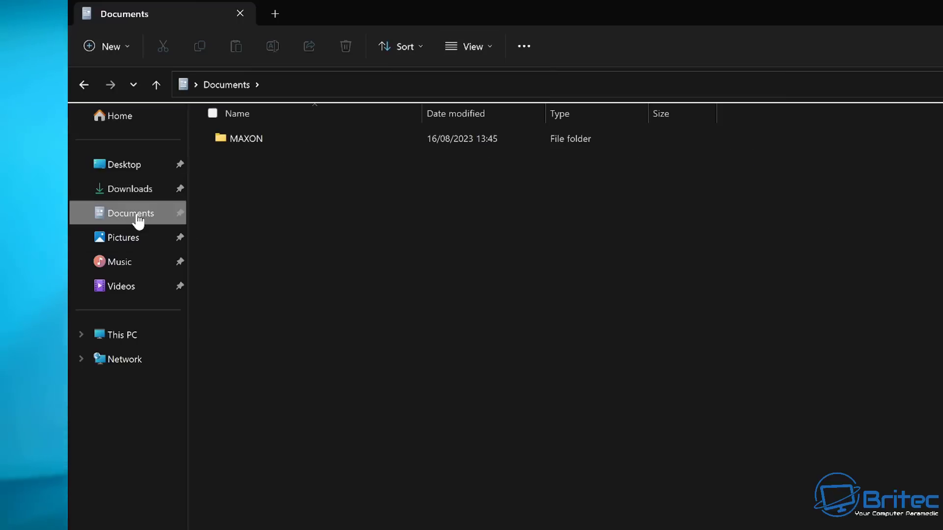
click(136, 335)
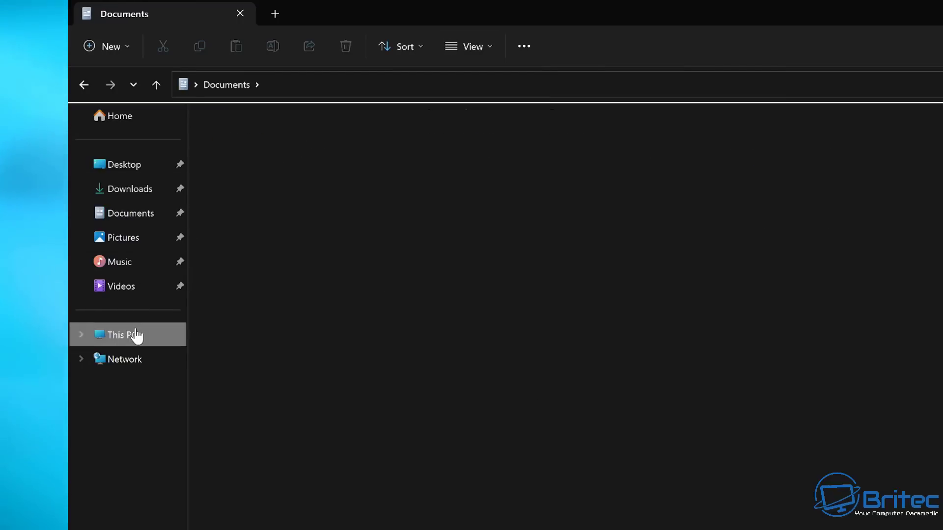
double_click(244, 142)
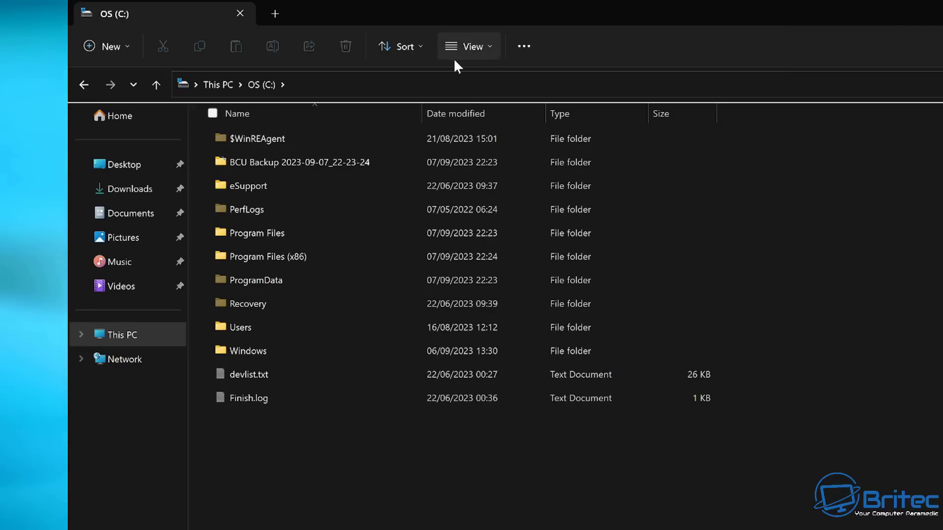
click(487, 49)
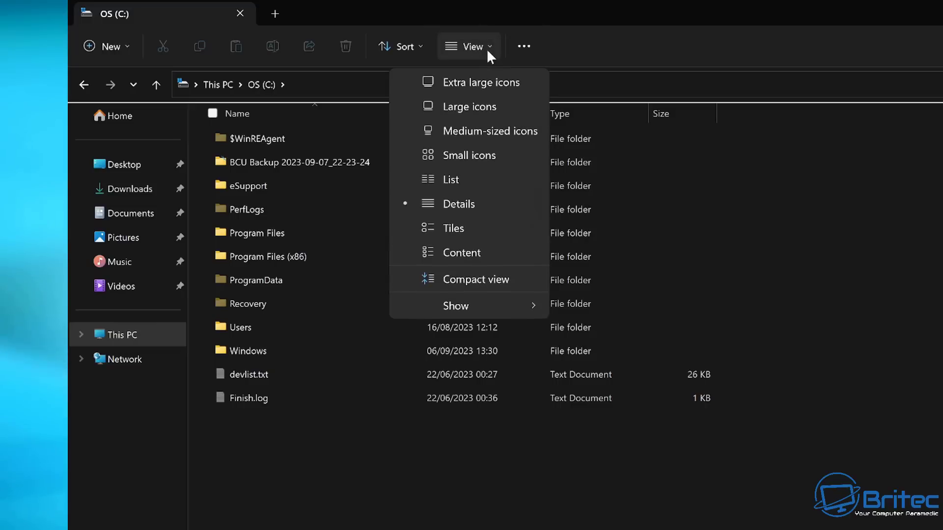
click(440, 278)
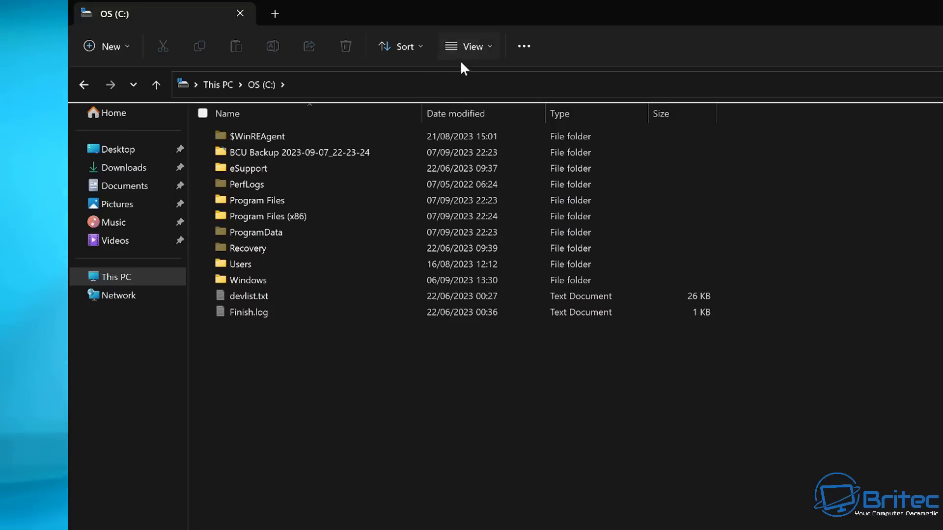
Display the contents of the OS (C:) drive as medium-sized icons.
click(422, 52)
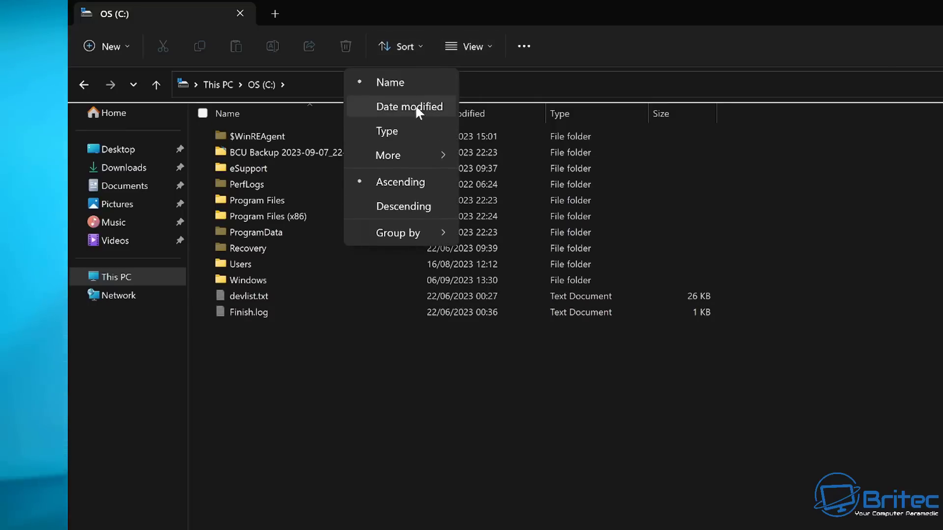
click(485, 46)
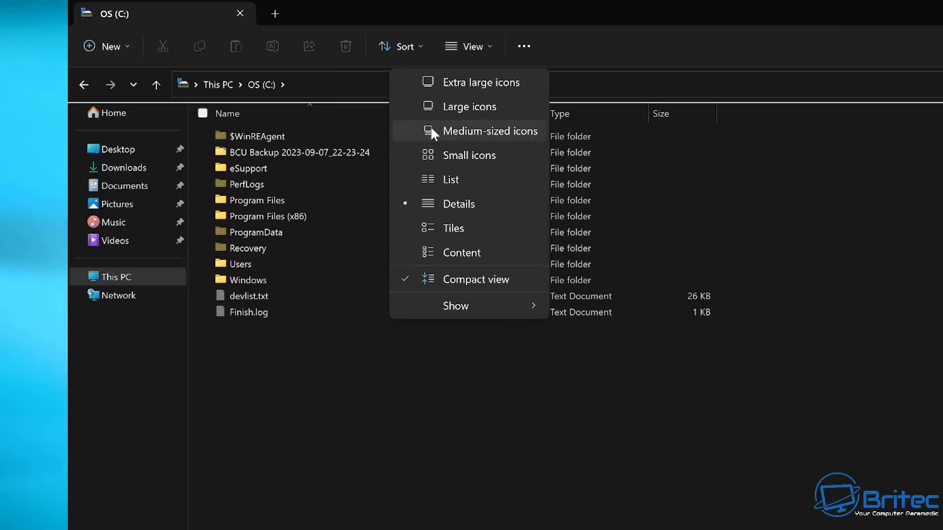
click(431, 131)
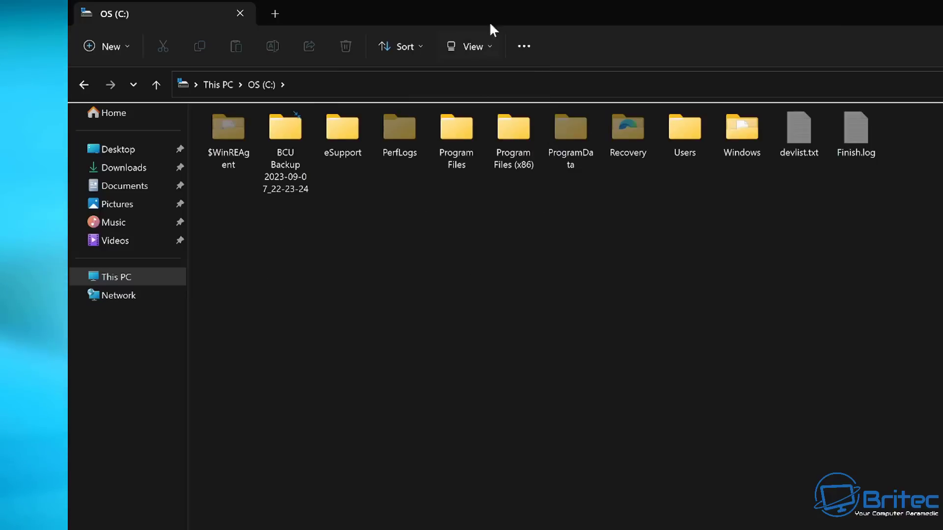
click(524, 50)
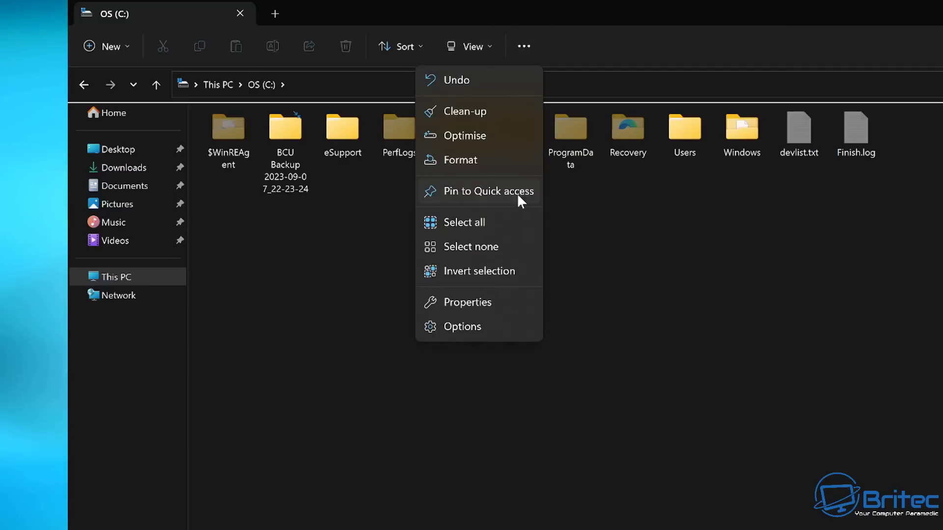
click(644, 342)
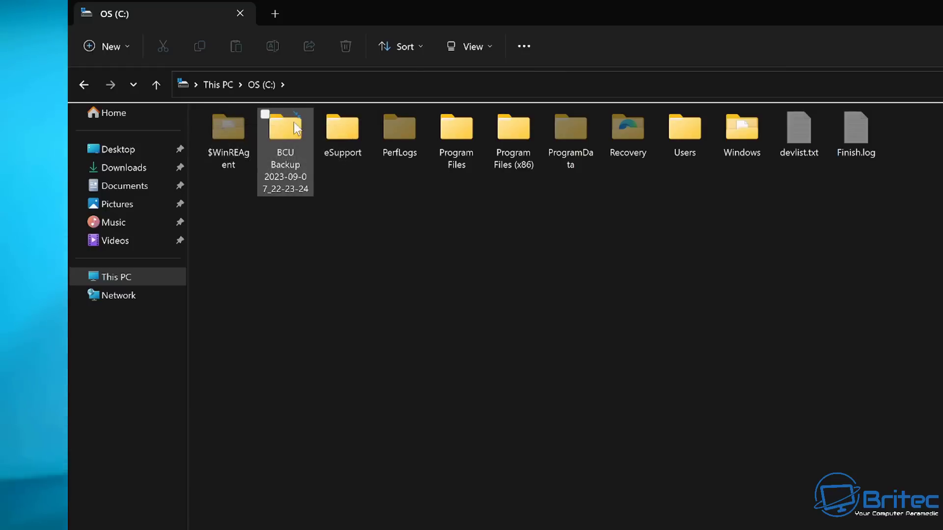
Turn off item check boxes in the File Explorer view and close the File Explorer window.
click(489, 49)
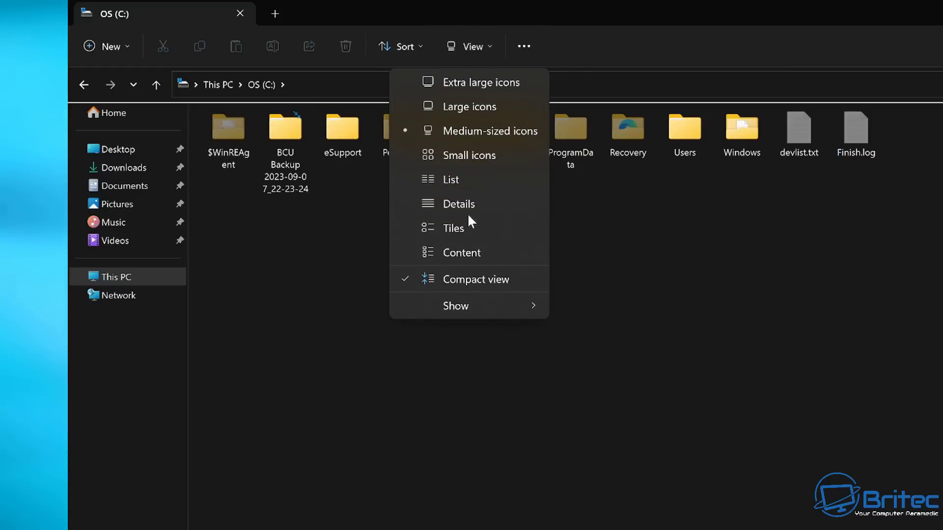
mouse_move(489, 307)
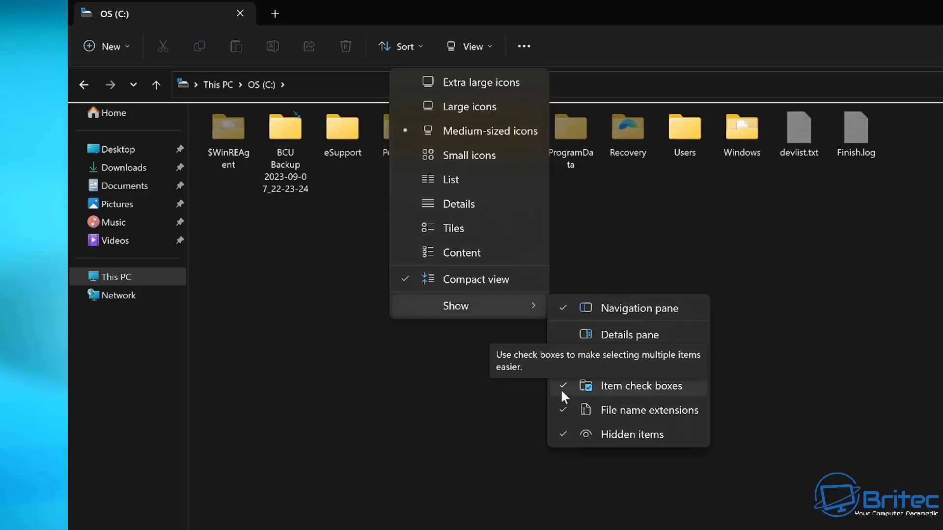
click(563, 388)
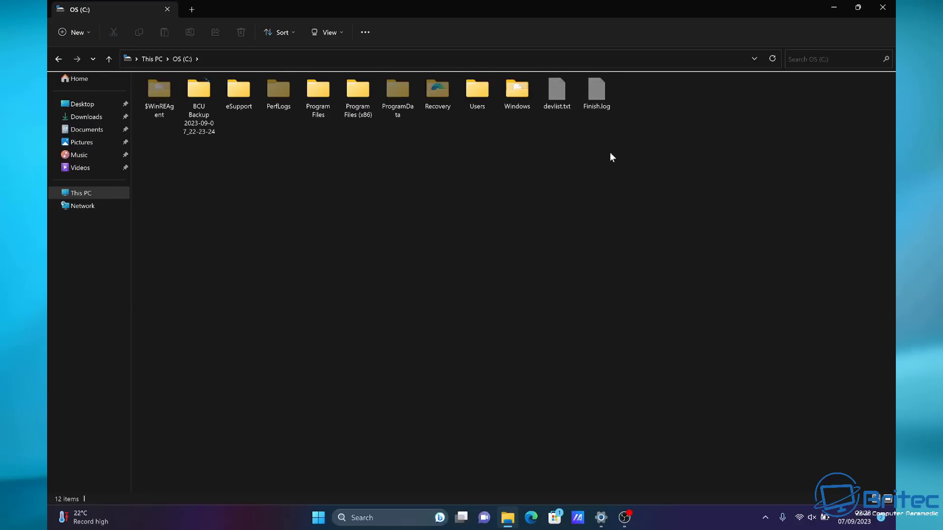
click(879, 12)
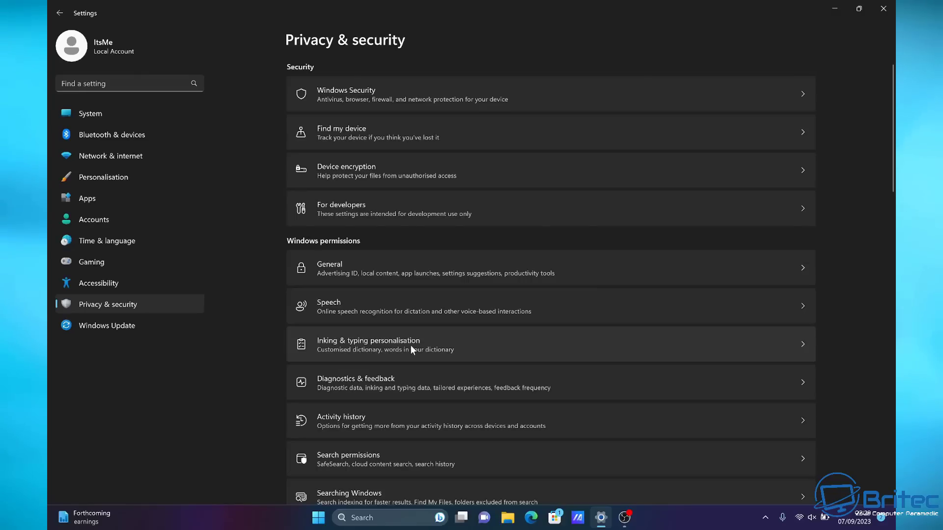
Turn off the customised inking and typing dictionary, clear the customised dictionary, and return to Privacy & security.
click(411, 349)
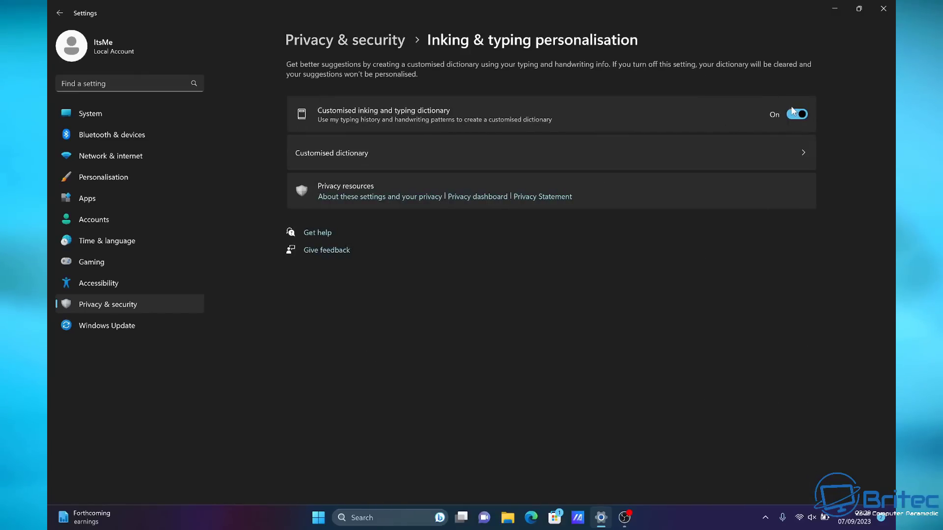
click(803, 115)
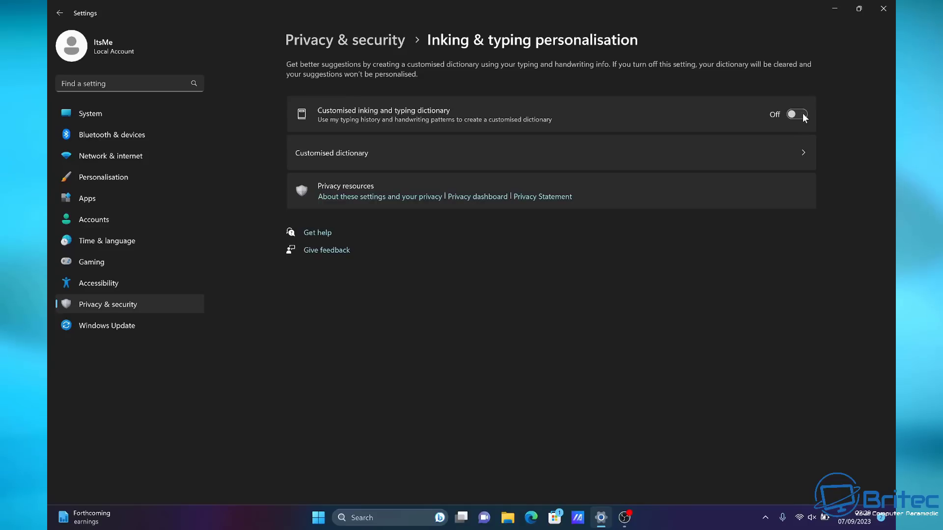
click(796, 145)
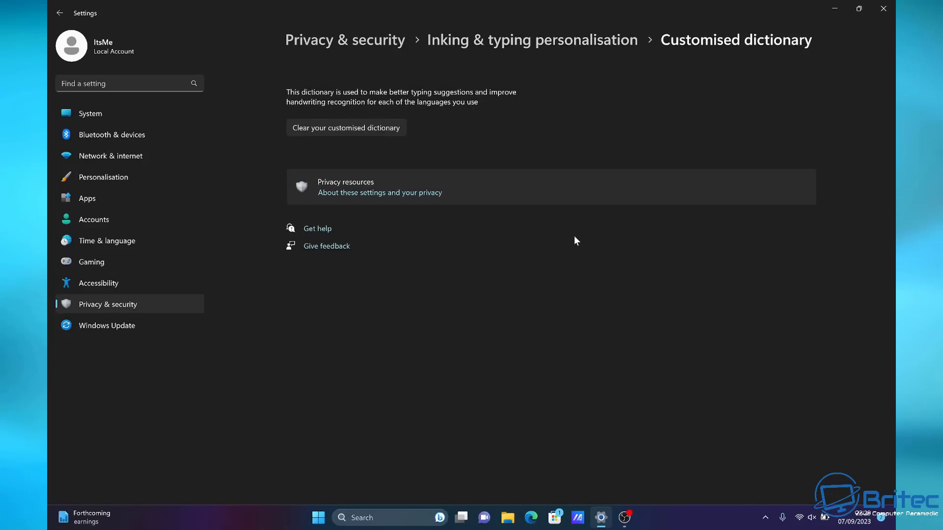
click(374, 127)
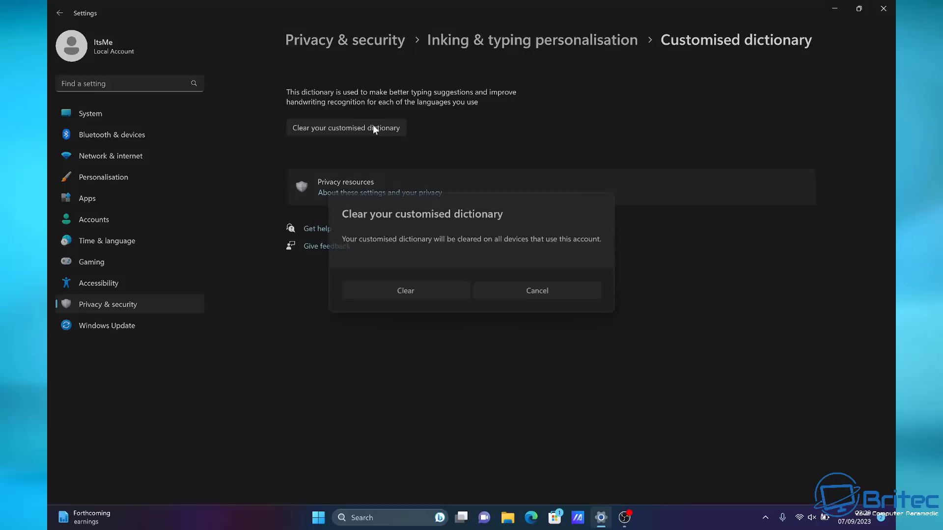
click(422, 291)
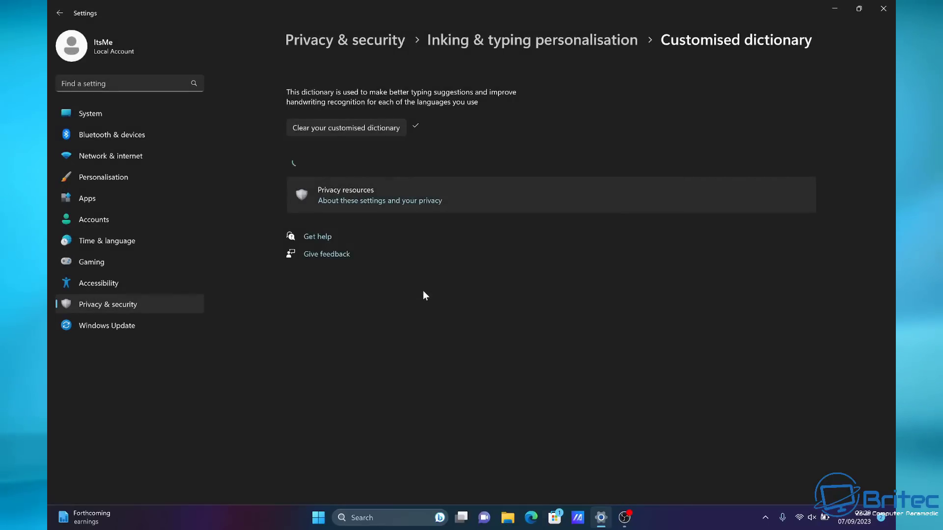
click(59, 12)
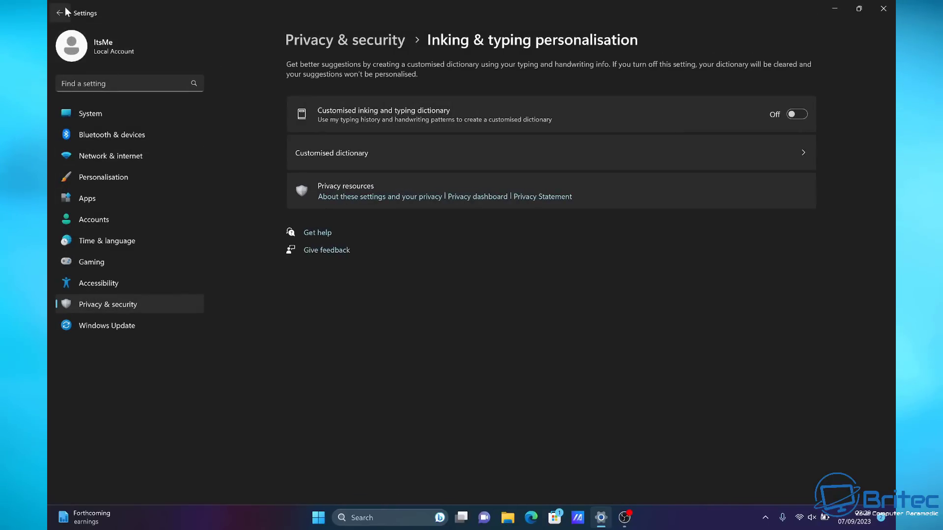
click(63, 11)
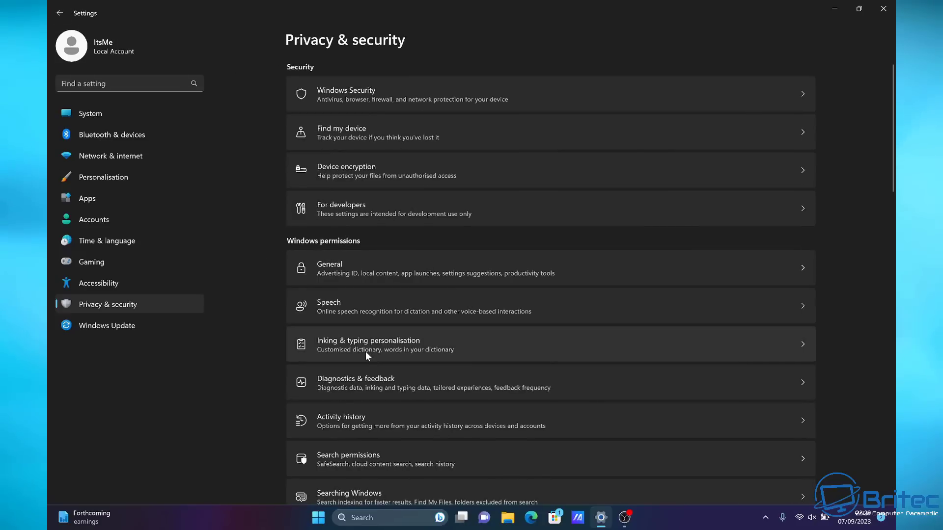
Delete the collected diagnostic data and set the feedback frequency to Never in Diagnostics & feedback.
click(364, 378)
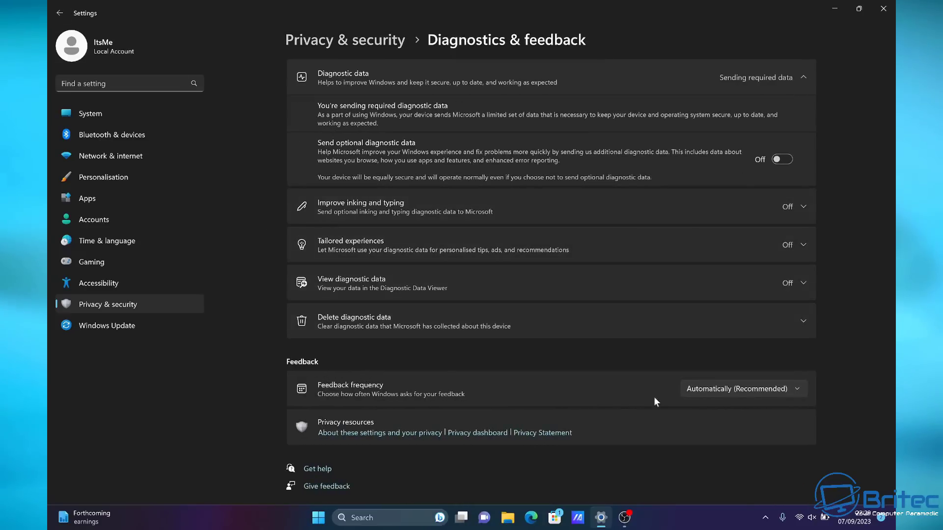
click(642, 326)
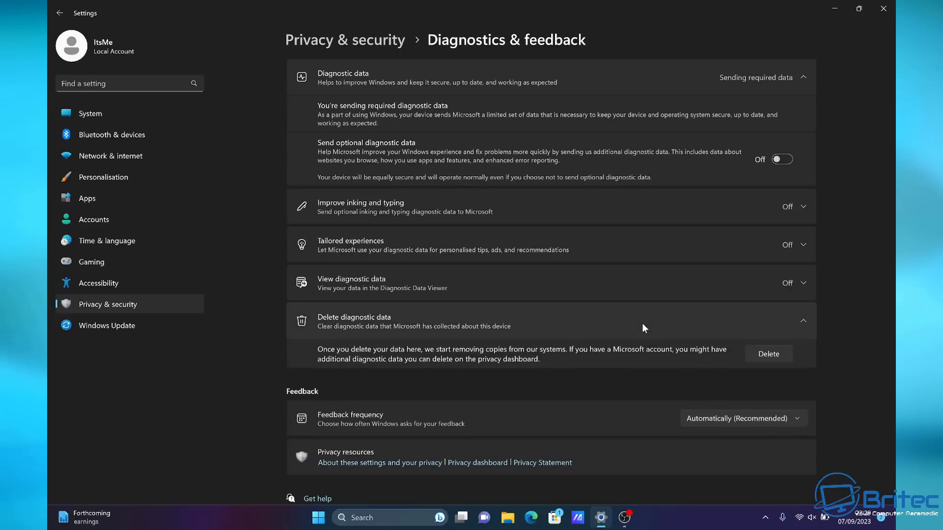
click(767, 354)
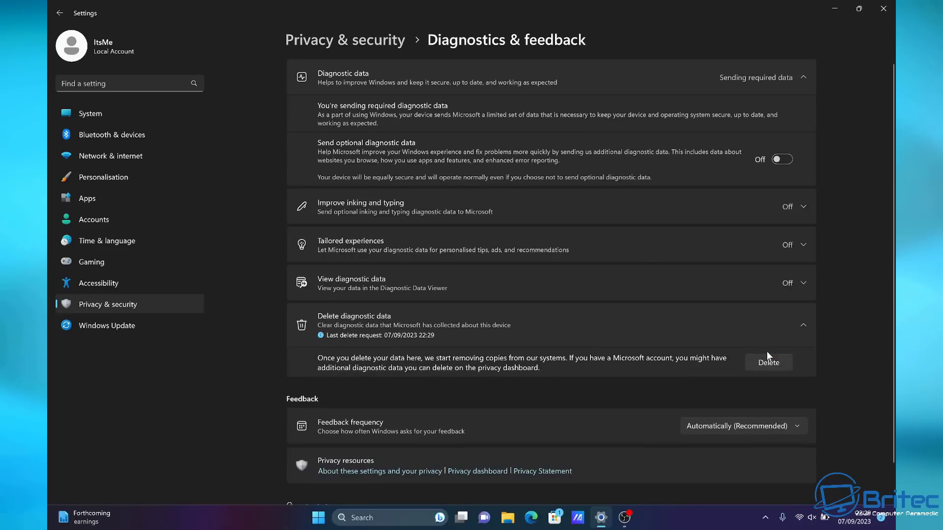
click(738, 426)
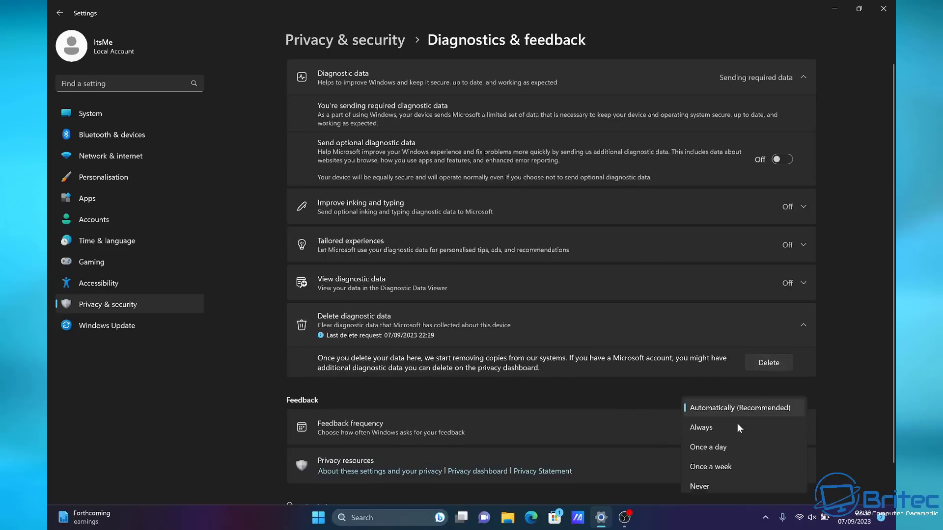
click(709, 482)
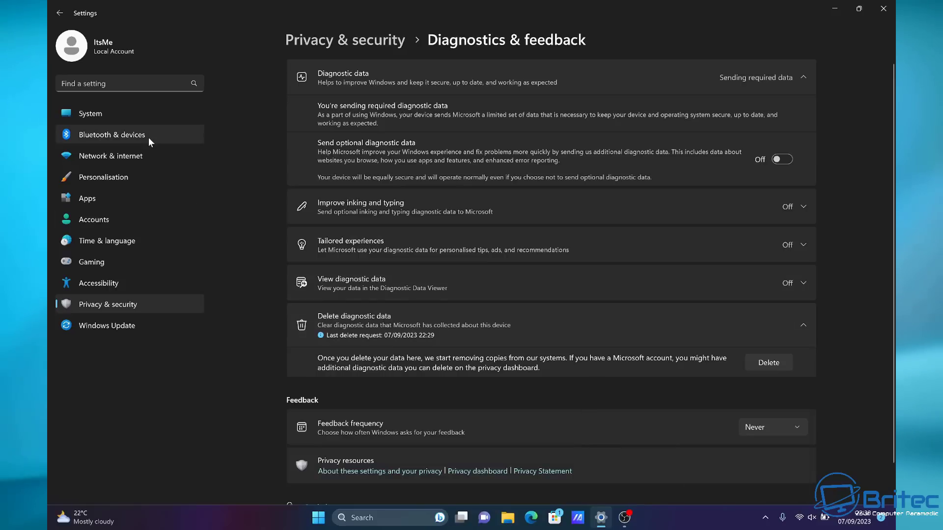
Return to Privacy & security and open the Activity history settings.
click(60, 13)
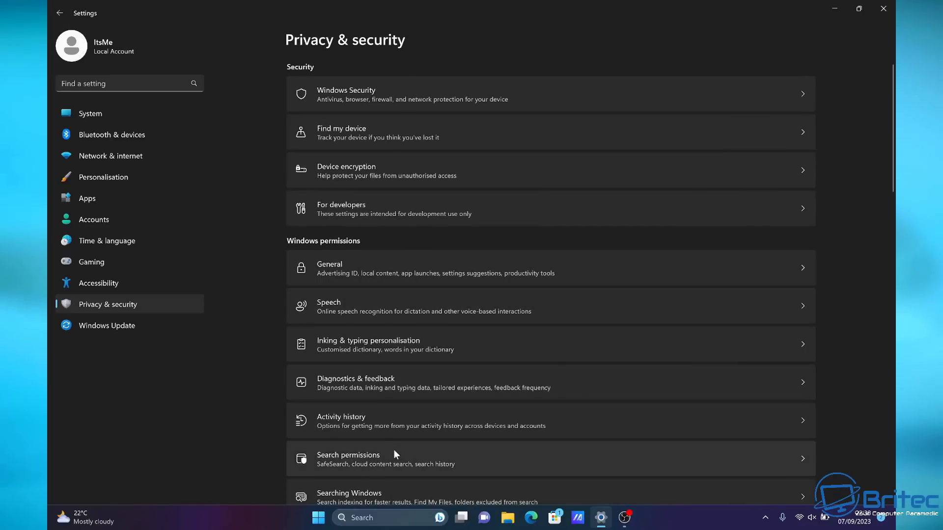
click(400, 418)
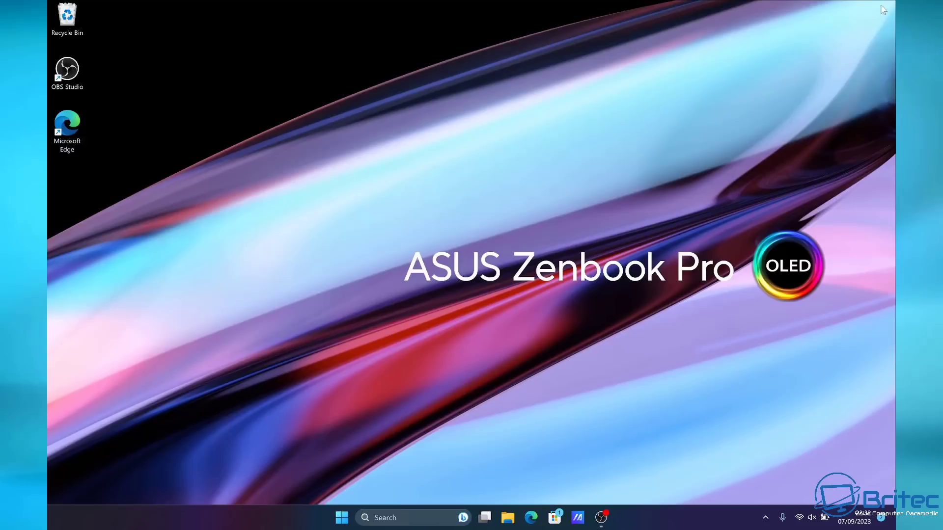
Open the display settings from the desktop and set the display scale to 175%.
right_click(452, 206)
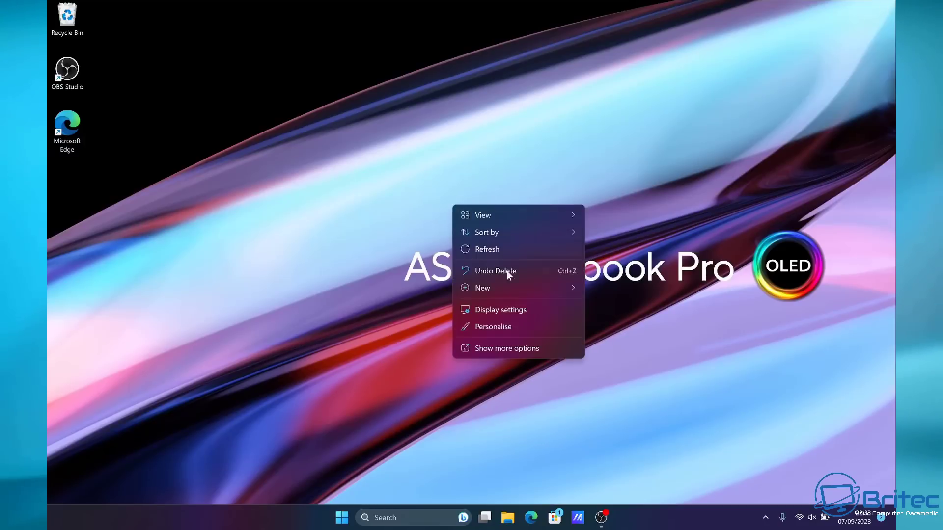
click(499, 303)
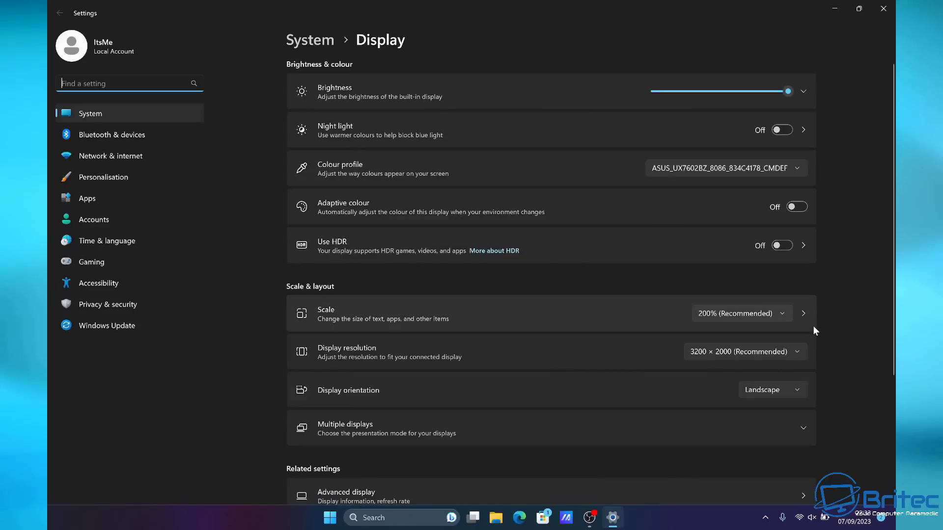
click(785, 315)
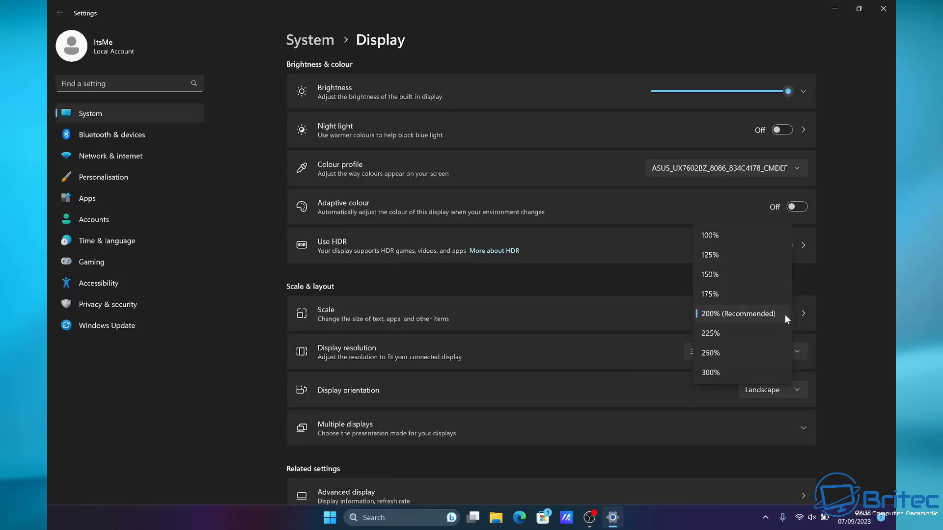
click(768, 293)
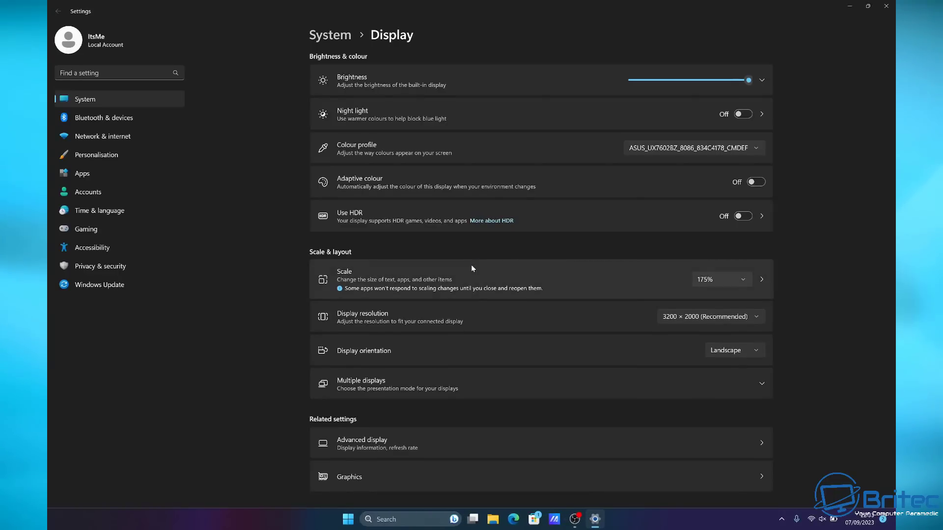
click(886, 7)
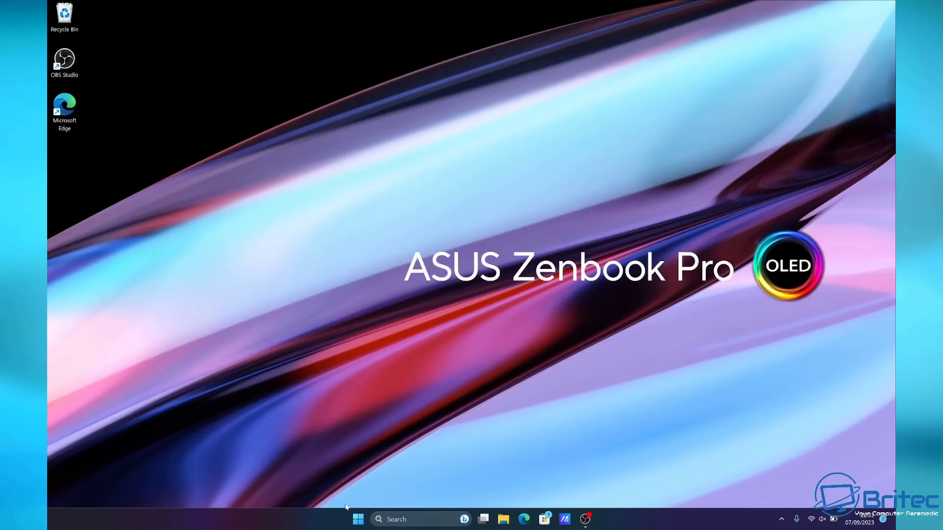
click(338, 464)
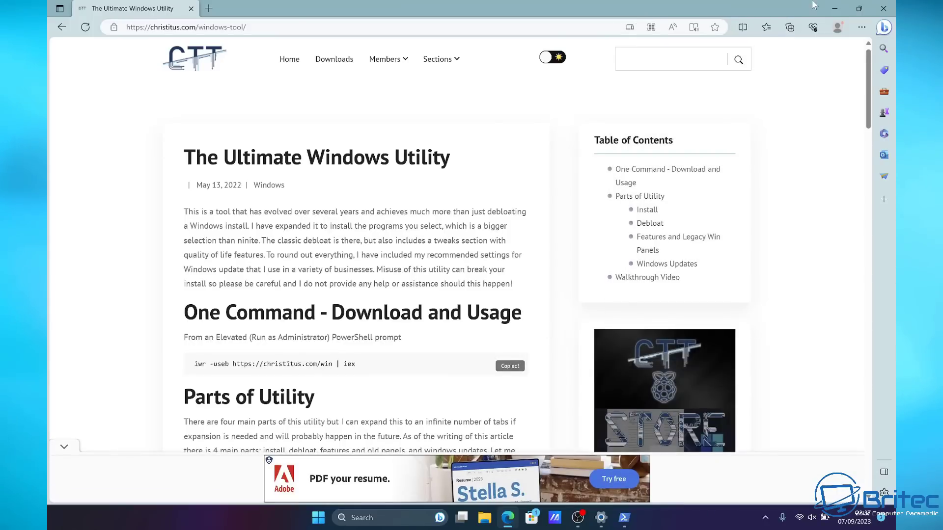
click(882, 9)
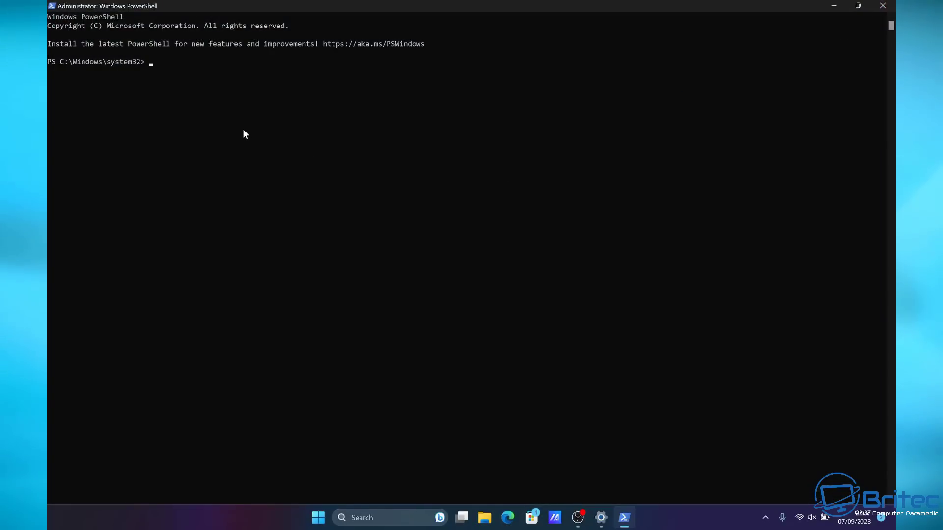
text(iwr -useb https://christitus.com/win | iex)
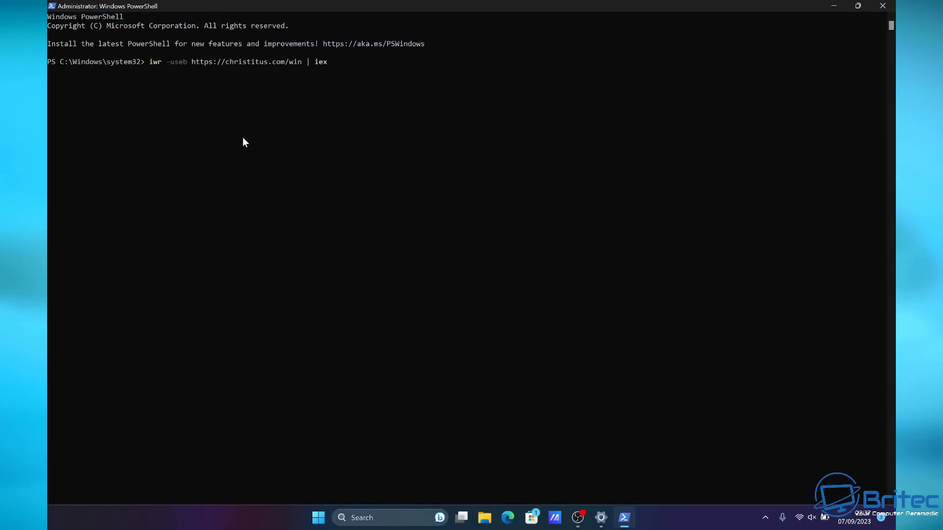
key(Return)
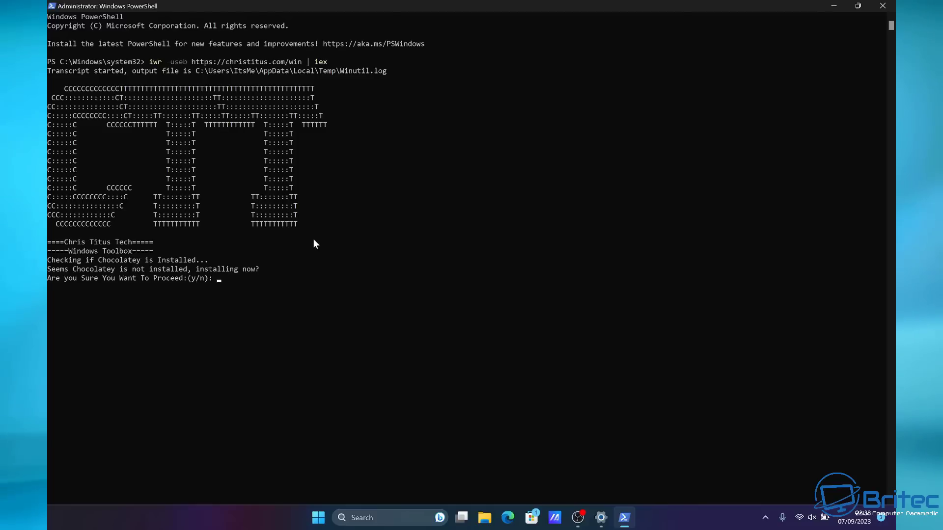
text(y)
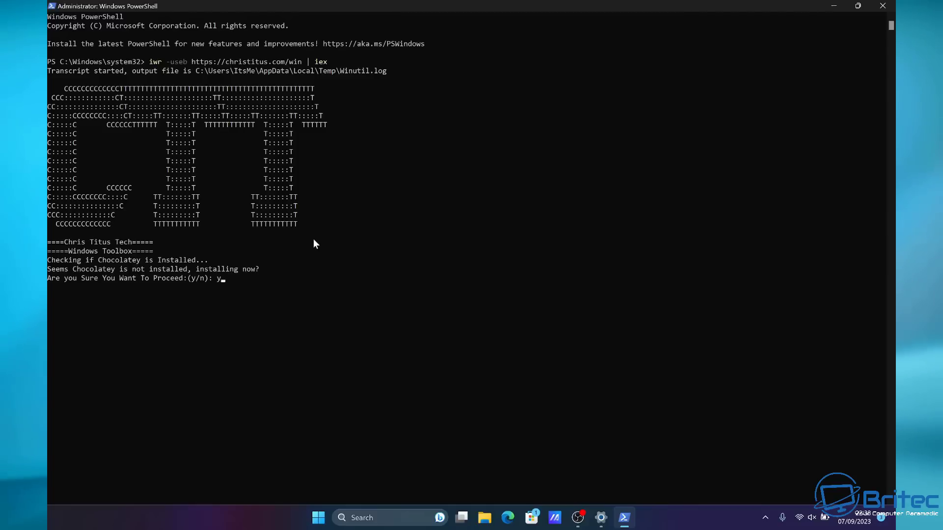
key(Return)
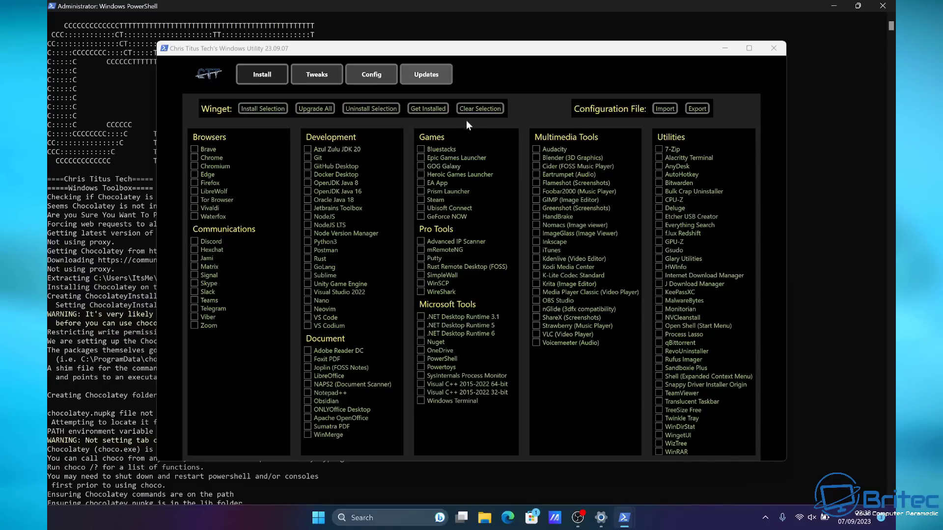
Install Chrome from the Browsers group of the Windows utility using Winget.
click(311, 78)
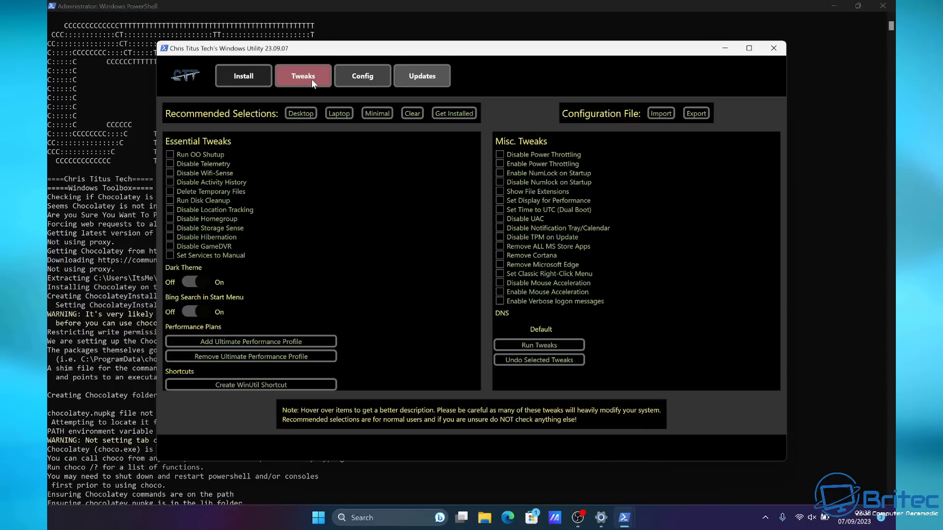
click(265, 75)
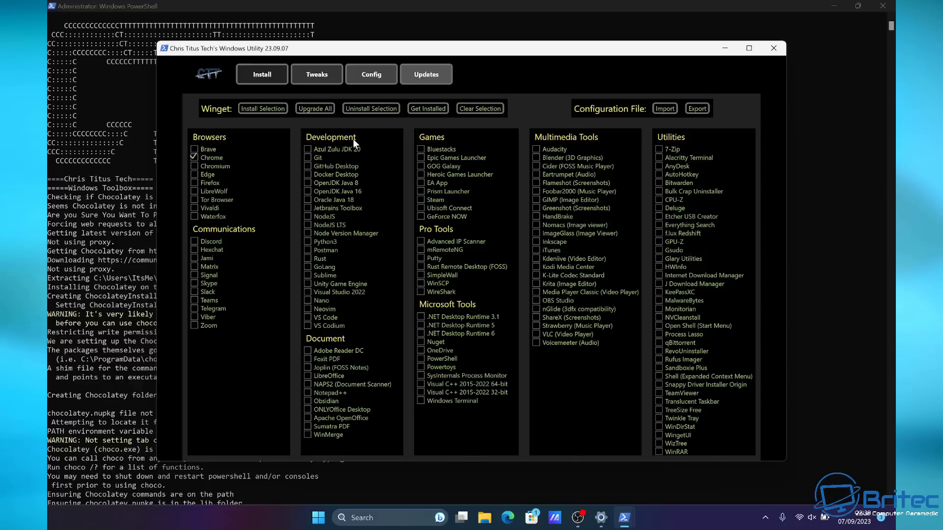
click(261, 107)
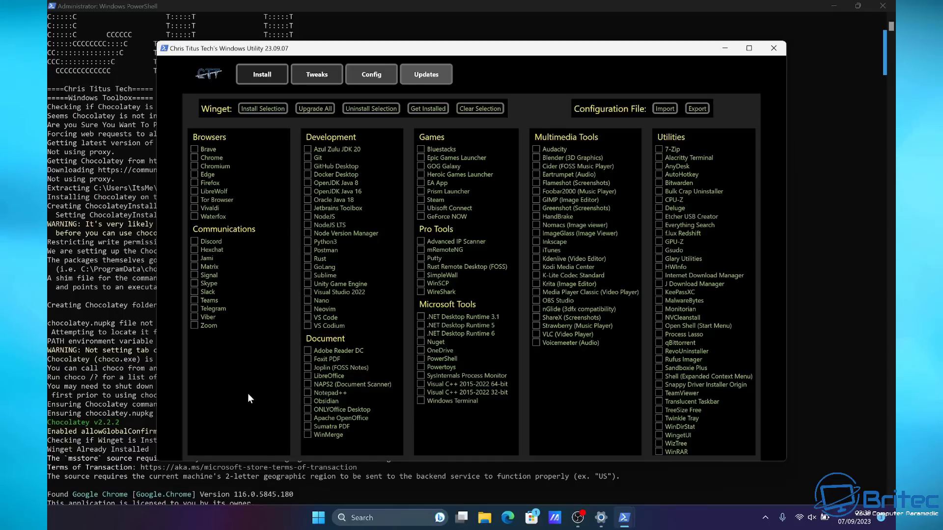
Apply the recommended Laptop selection to the utility's tweaks.
click(313, 83)
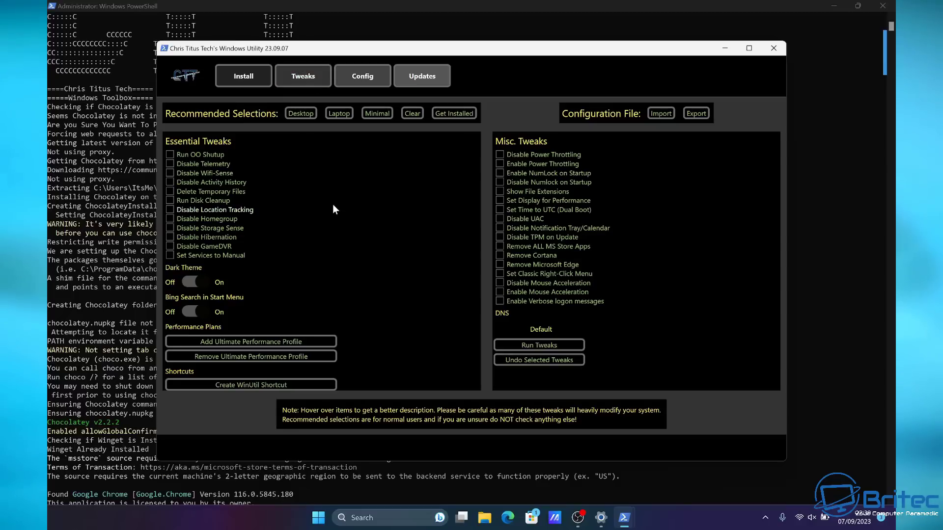
click(340, 113)
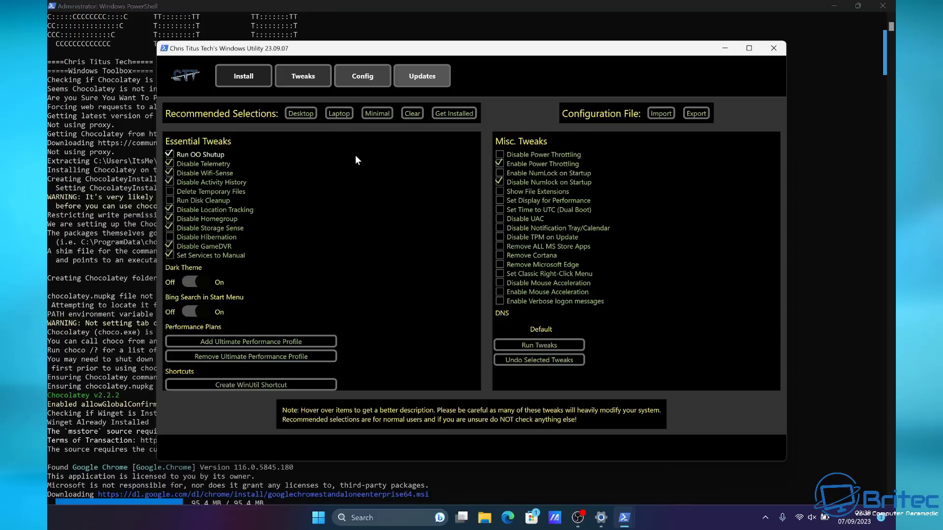
mouse_move(355, 156)
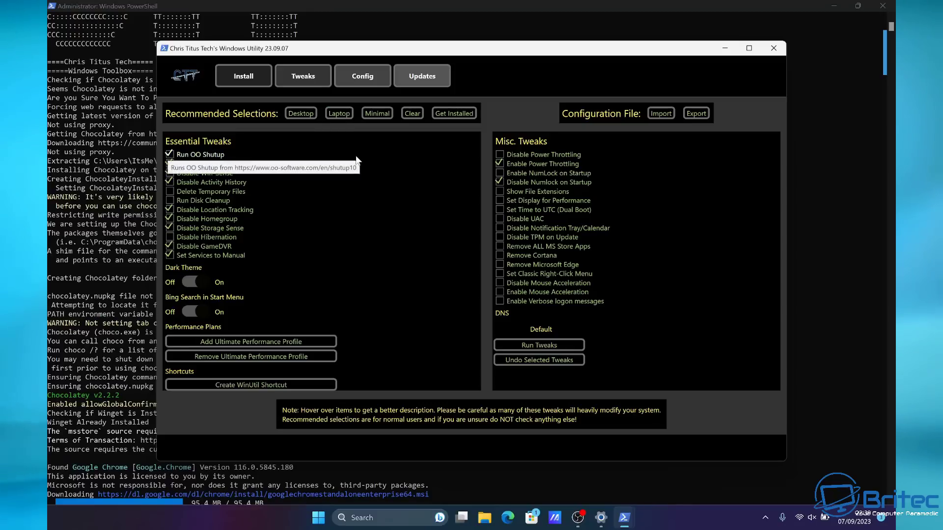
click(346, 116)
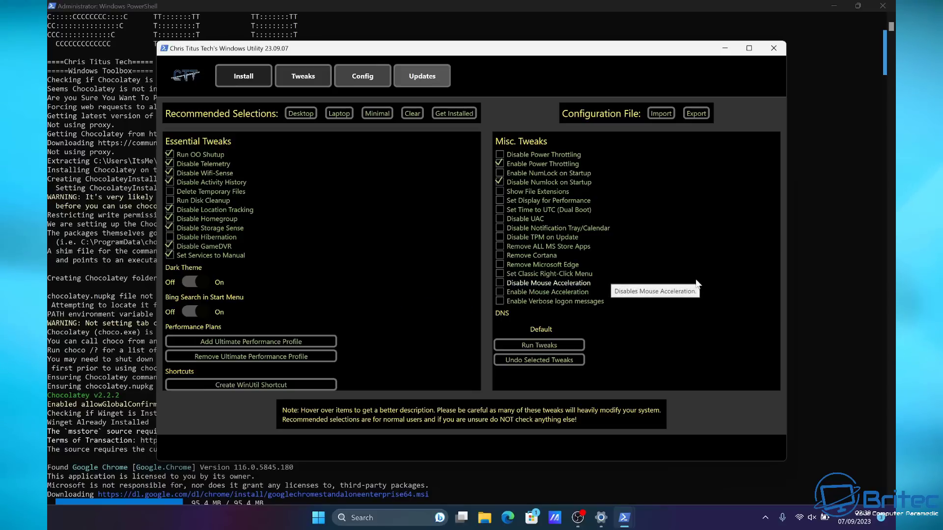
mouse_move(738, 300)
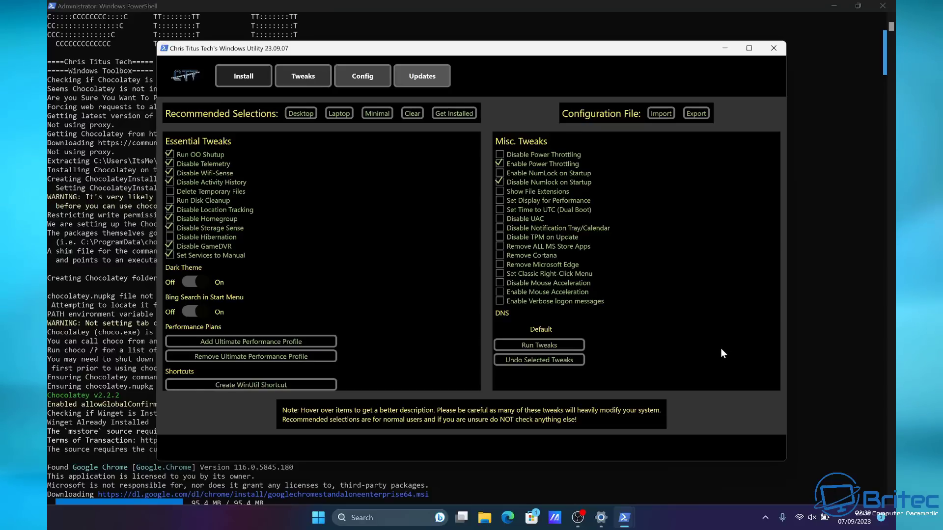
Switch to Task Manager, examine the running processes and CPU performance, and minimise it.
right_click(317, 519)
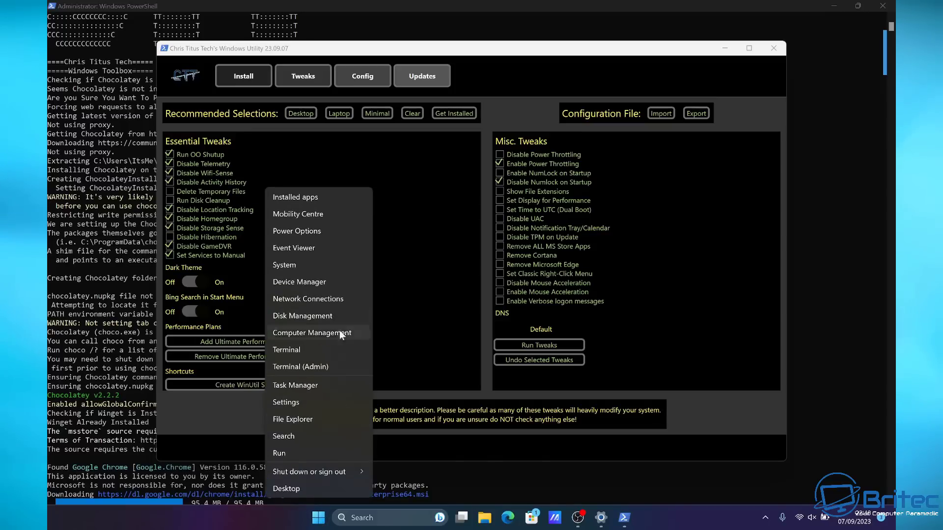
click(297, 387)
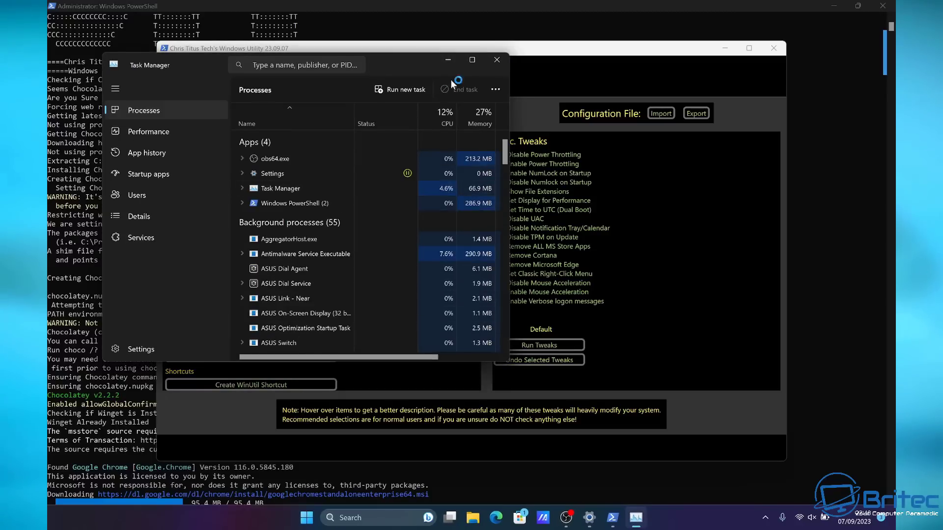
click(473, 59)
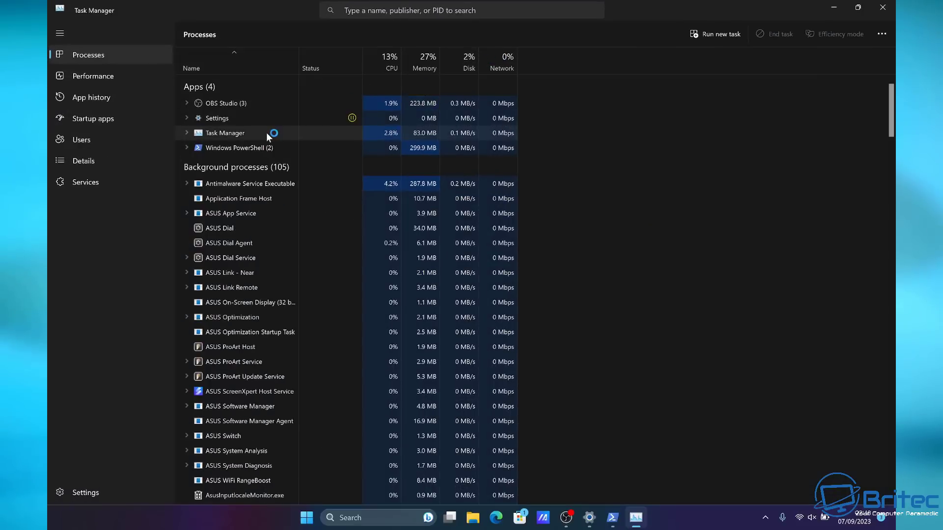
click(114, 78)
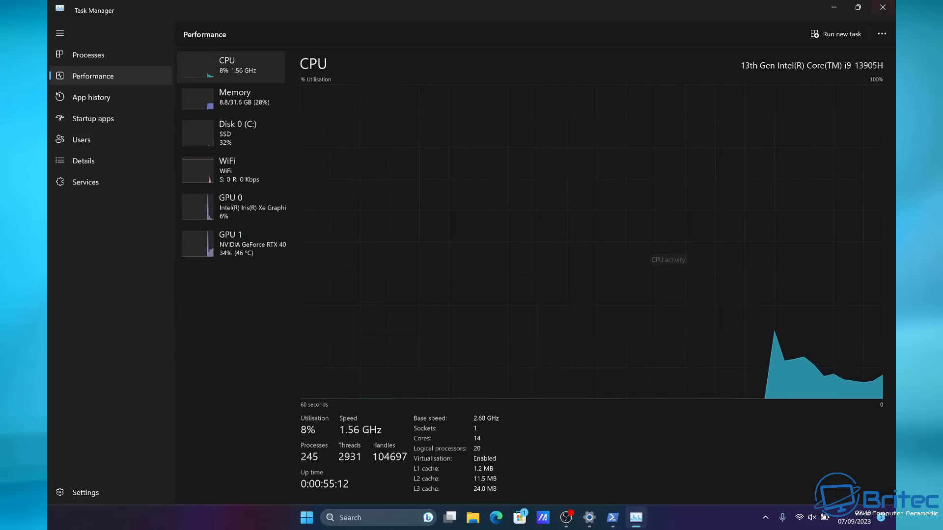
click(836, 6)
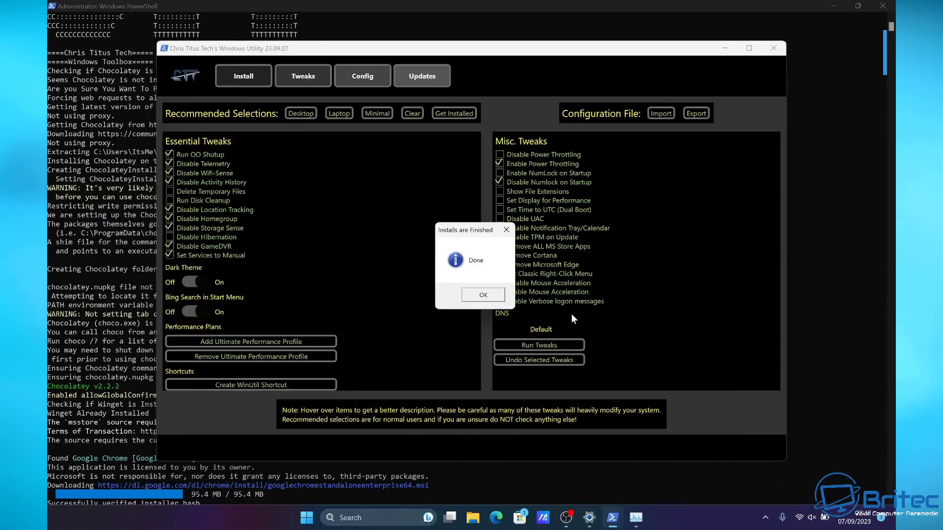
Dismiss the finished installation notice, run the selected laptop tweaks, and acknowledge their completion.
click(482, 295)
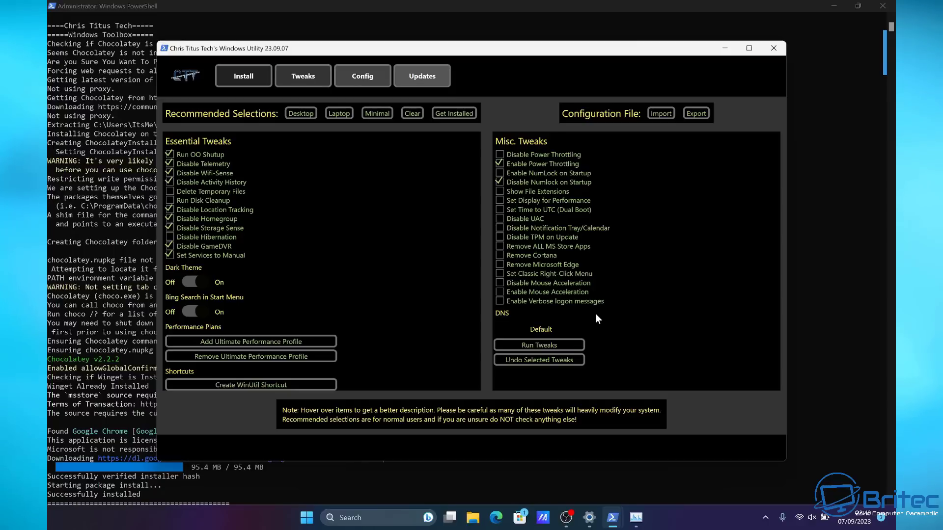
click(550, 349)
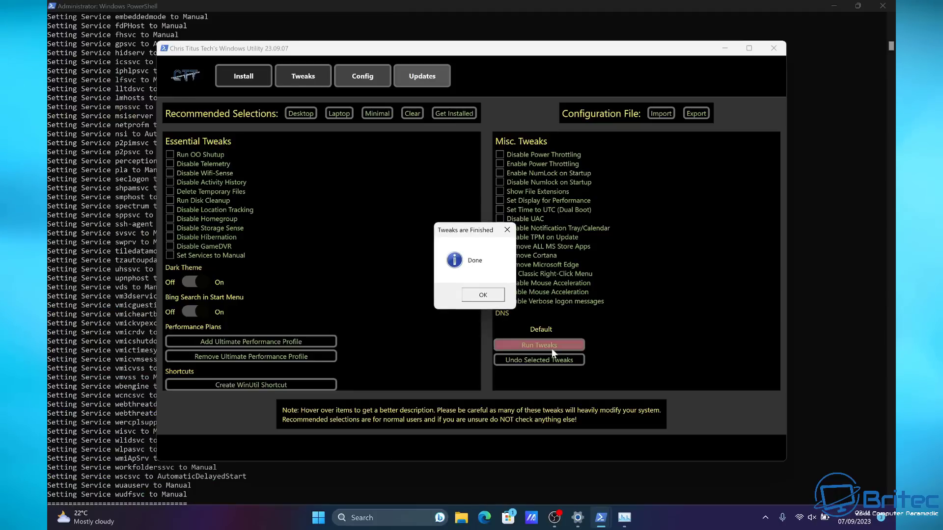
click(484, 295)
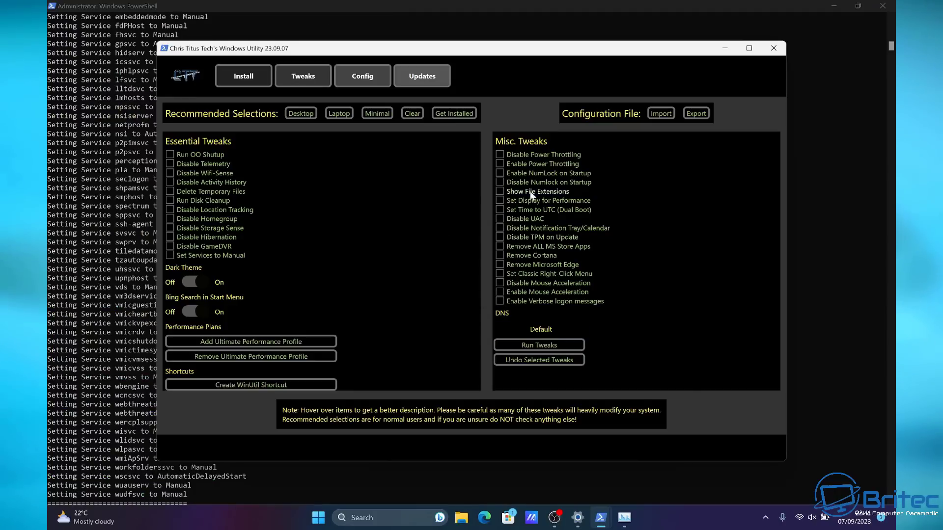
Open the legacy Power Panel from the utility's configuration page, review the Balanced plan's sleep and display settings, and close it.
click(364, 74)
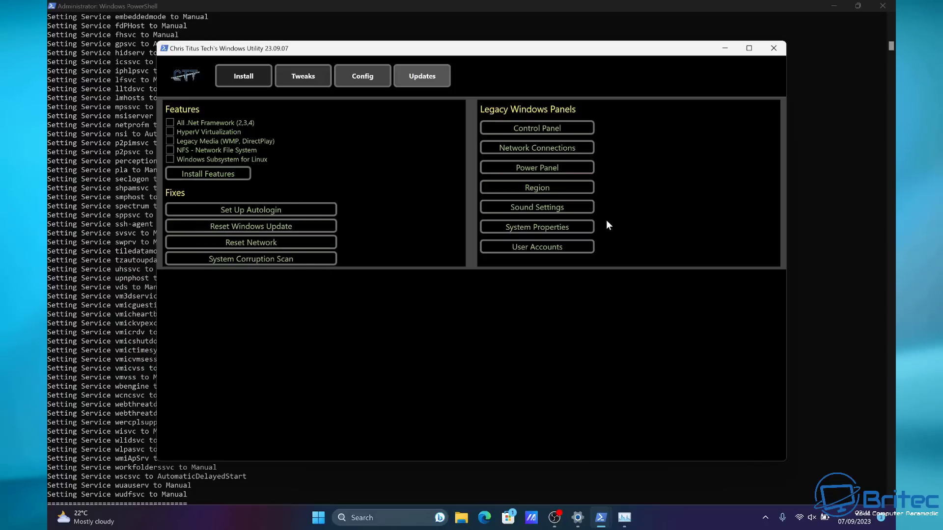
click(559, 170)
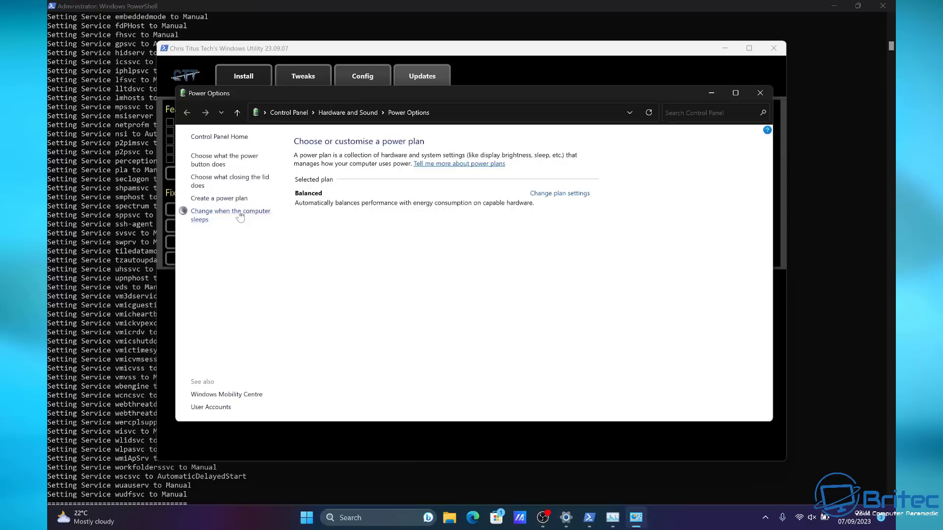
click(568, 193)
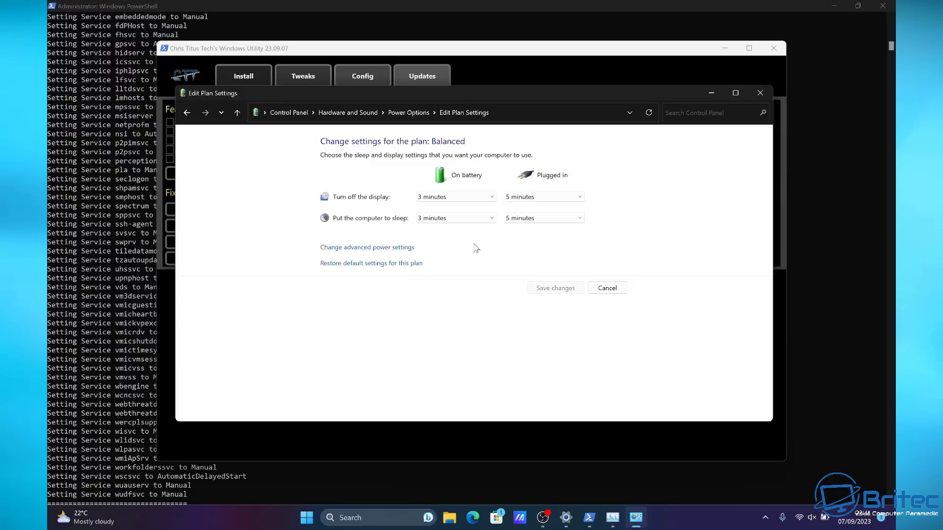
click(760, 93)
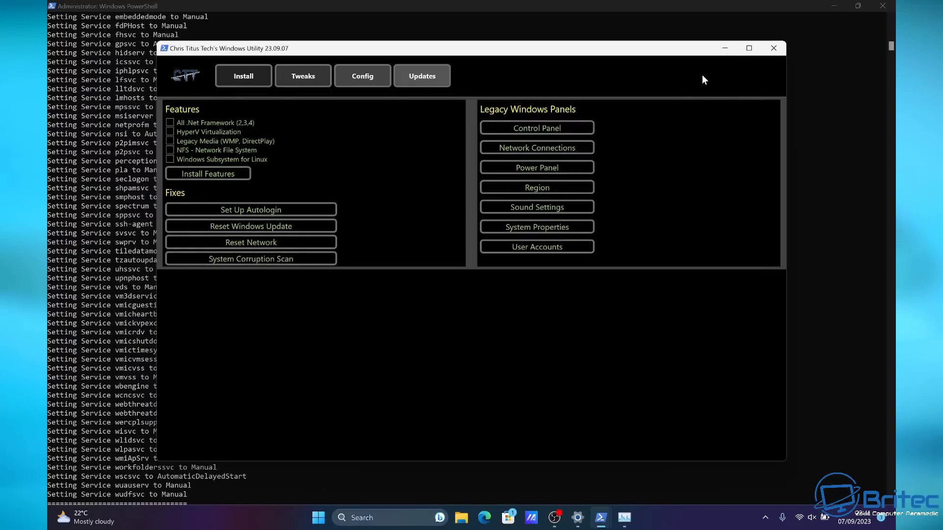
Close the Windows utility and clear the text selection in the PowerShell output.
click(775, 49)
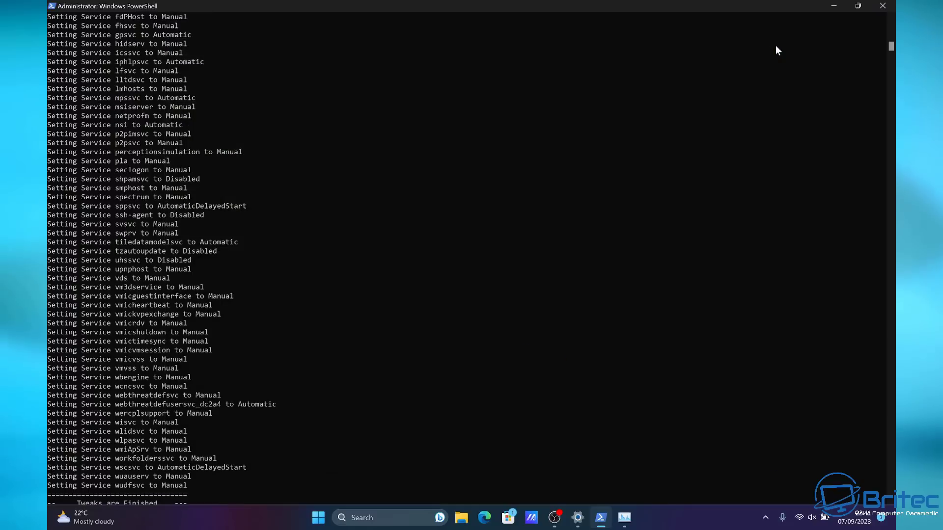
drag(773, 43, 685, 178)
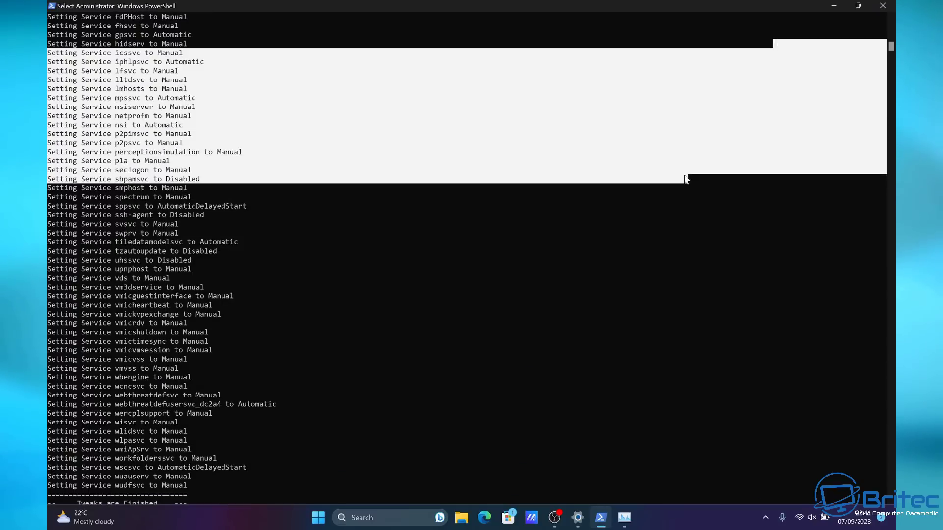
click(694, 205)
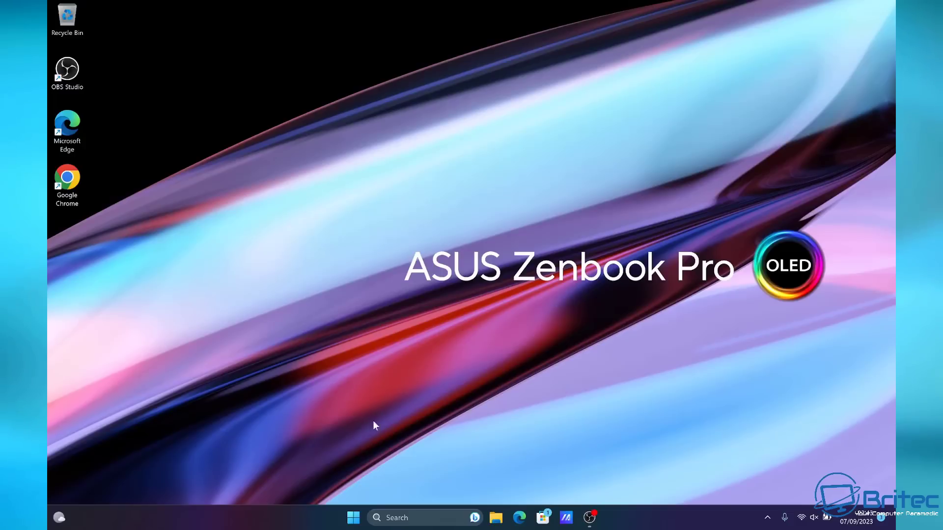
Reopen Task Manager from the desktop and examine the process count and CPU performance in an enlarged window.
right_click(354, 521)
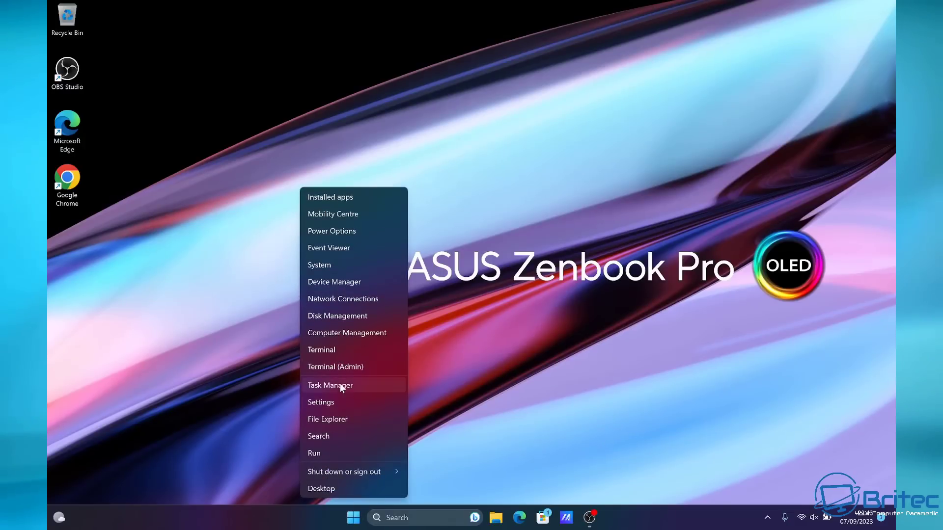
click(340, 385)
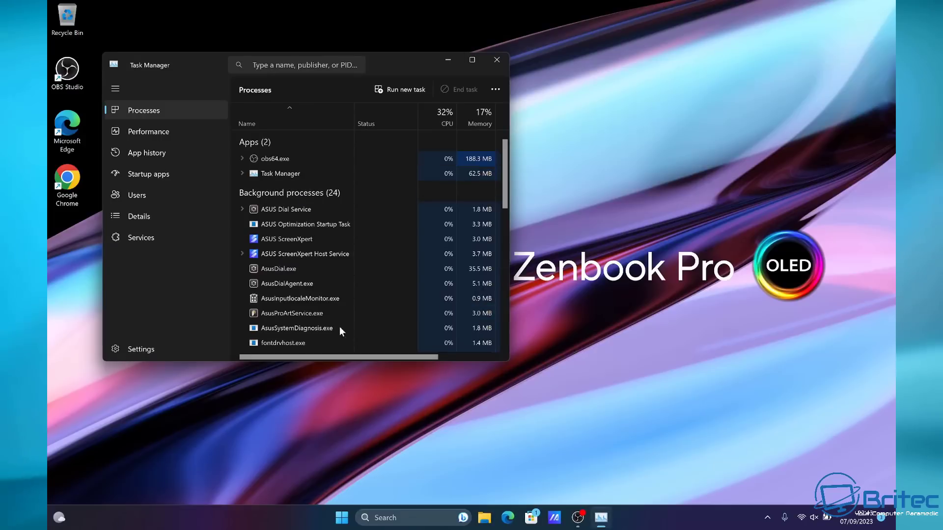
click(164, 130)
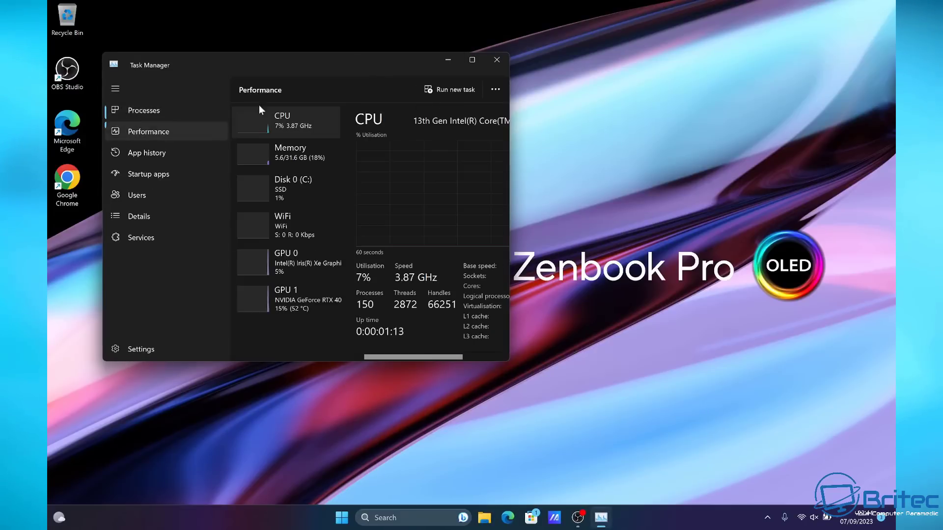
click(470, 59)
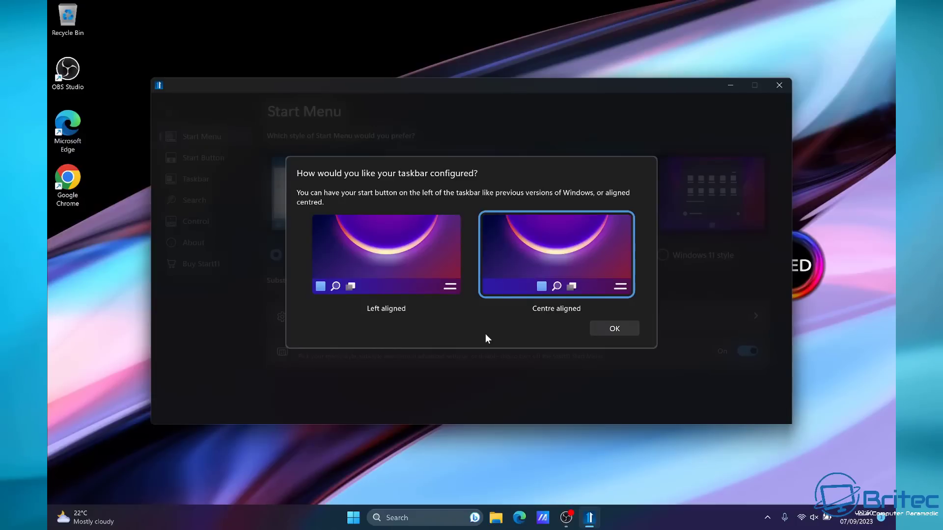
Configure the taskbar as left aligned in Start11 and confirm the choice.
click(372, 273)
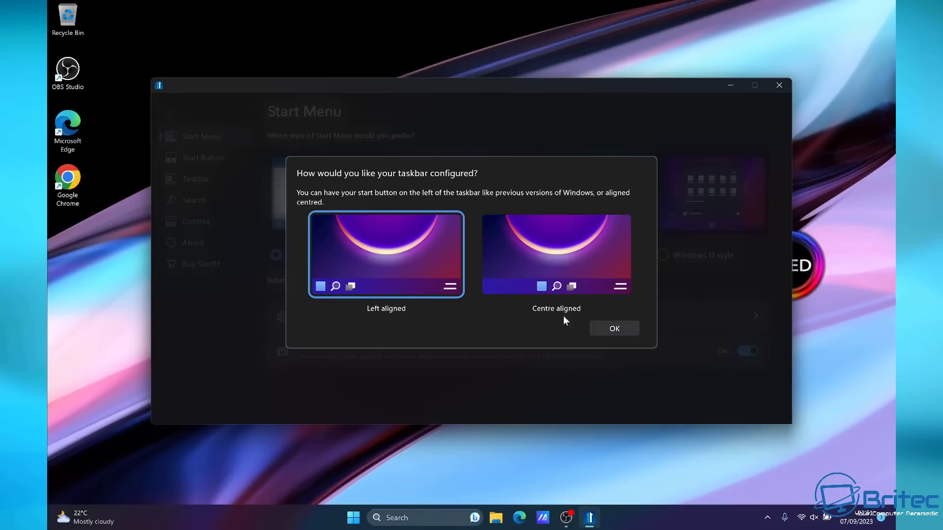
click(607, 332)
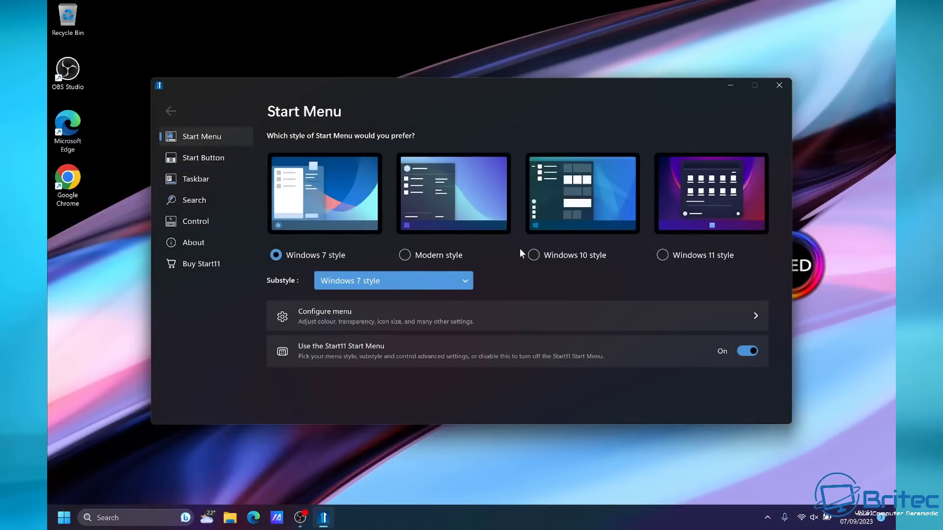
Try the Modern, Windows 7 and Windows 10 Start menu styles in turn, opening the Start menu to preview each.
click(405, 256)
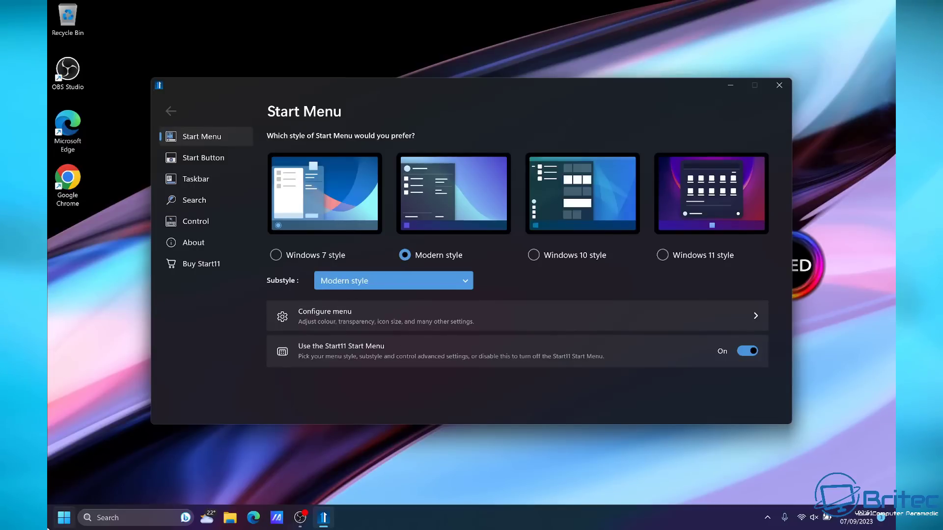
click(63, 519)
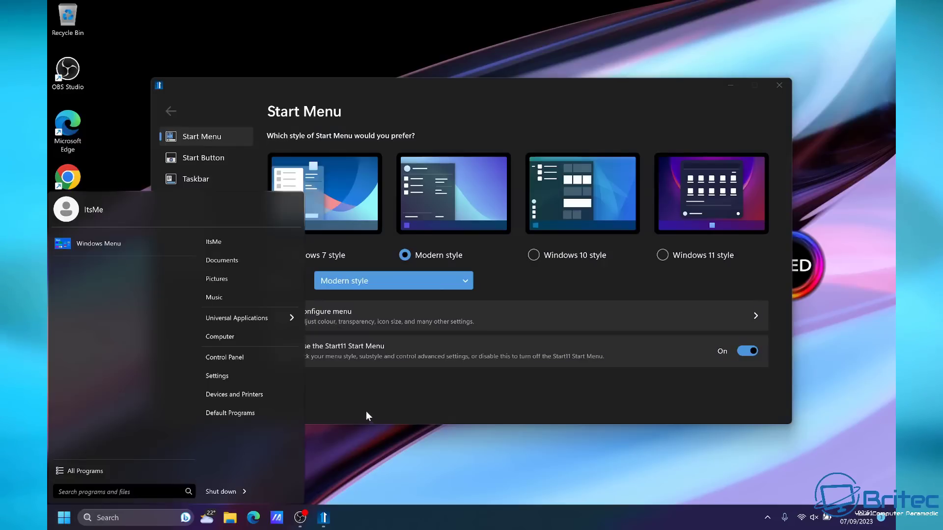
click(382, 261)
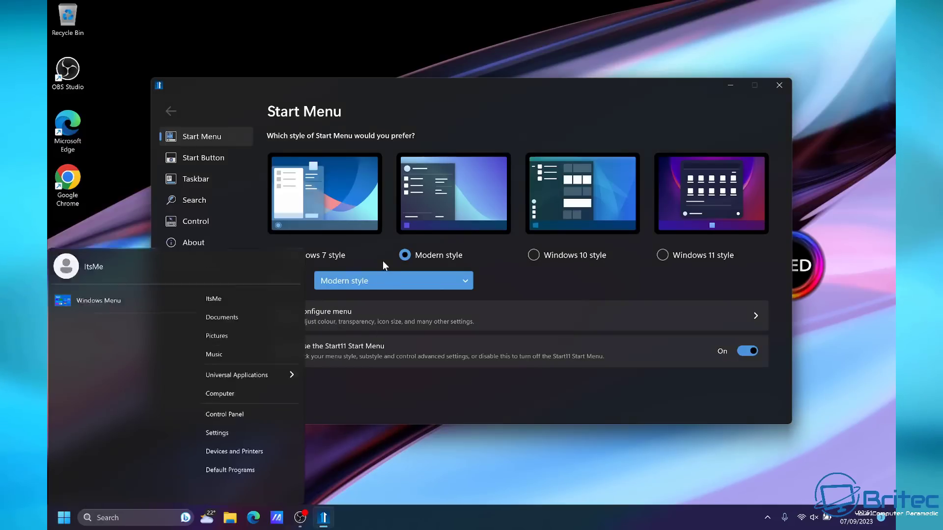
click(333, 255)
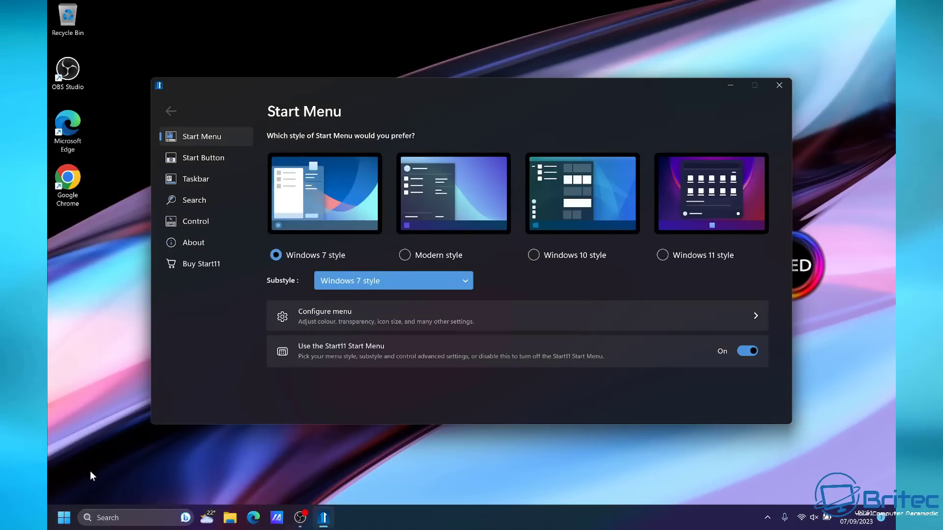
click(69, 518)
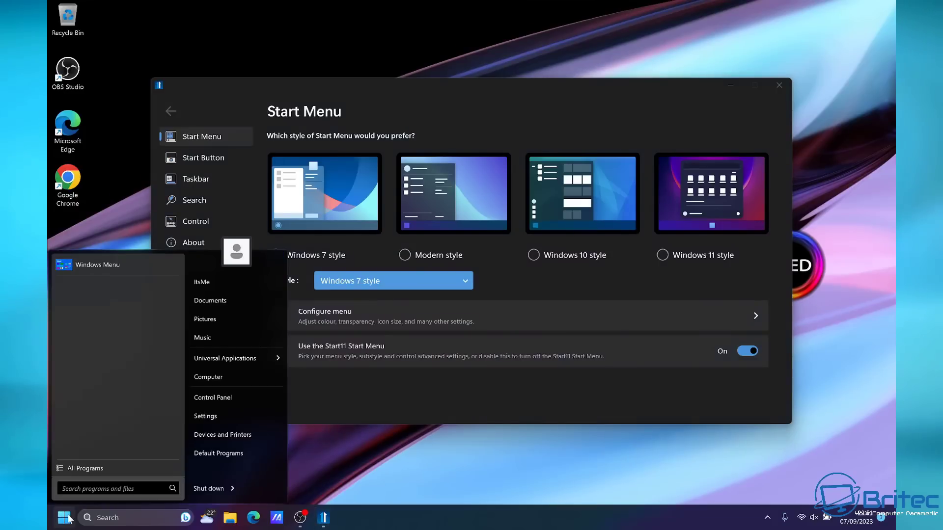
click(534, 254)
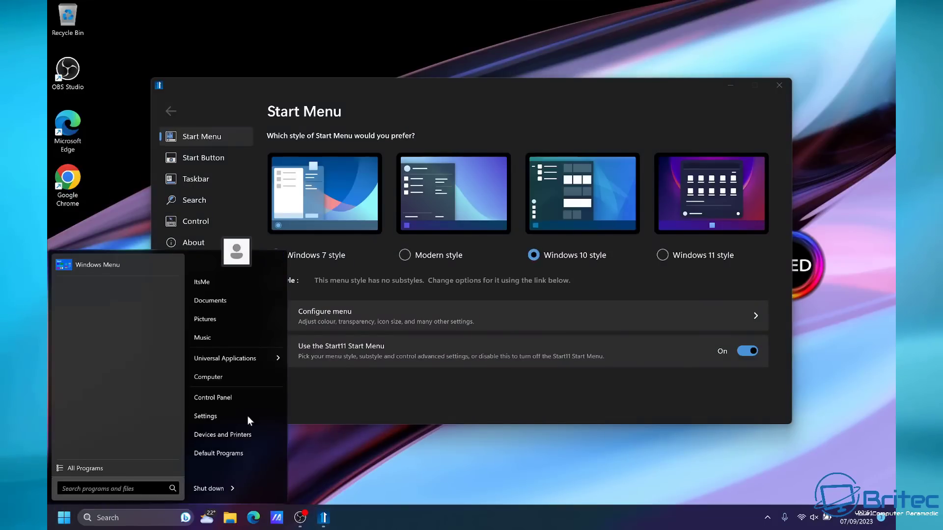
click(69, 520)
click(70, 523)
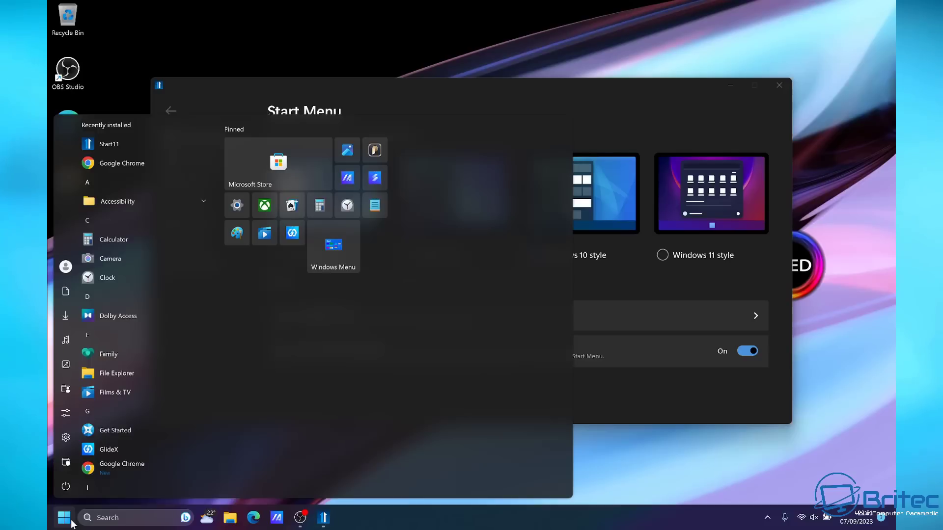
click(71, 522)
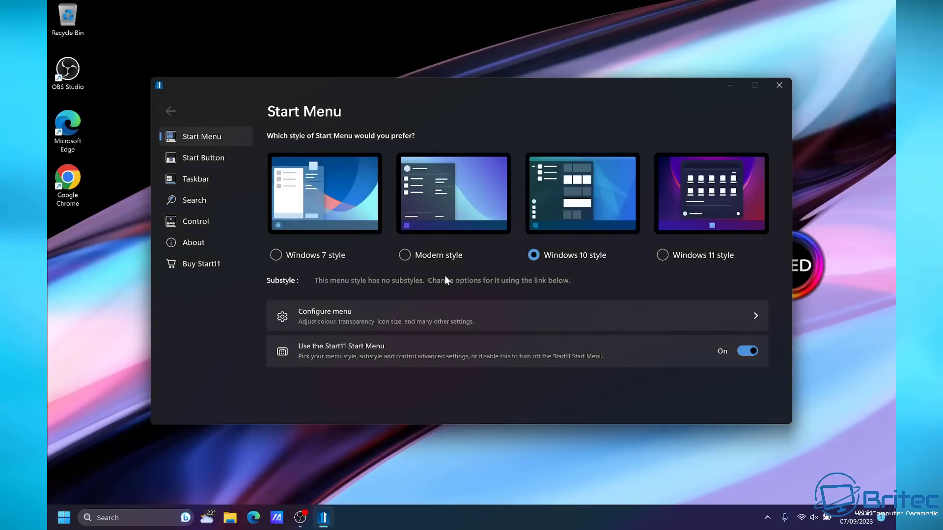
Set the Start menu to Modern style and review its substyles and the start button and taskbar options.
click(405, 255)
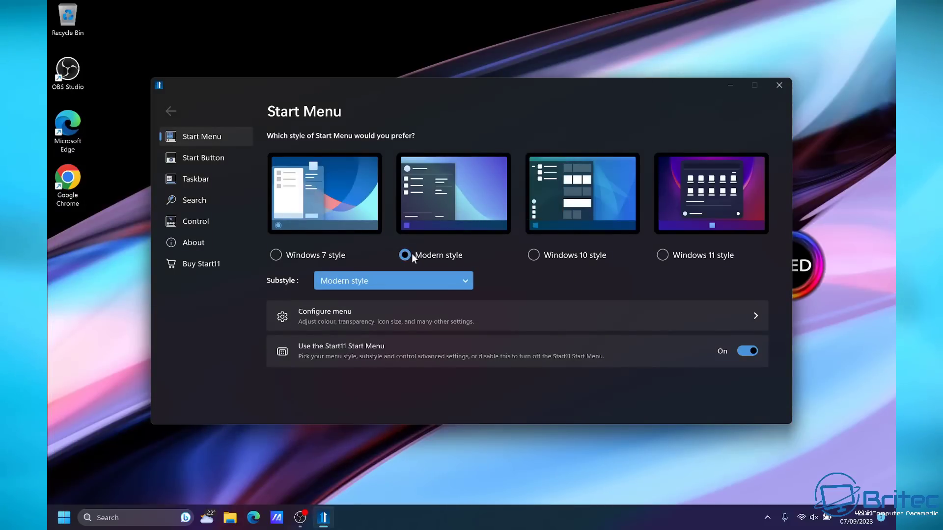
click(462, 281)
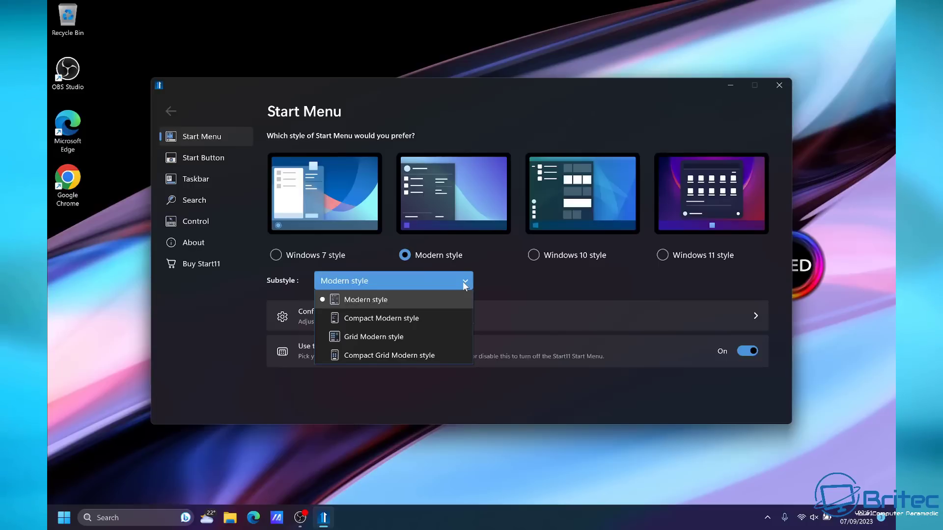
click(519, 278)
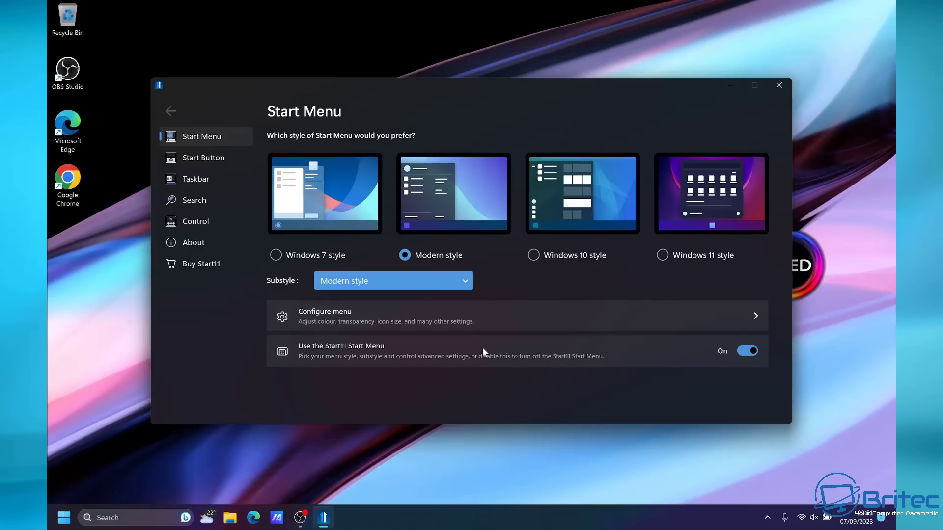
click(204, 161)
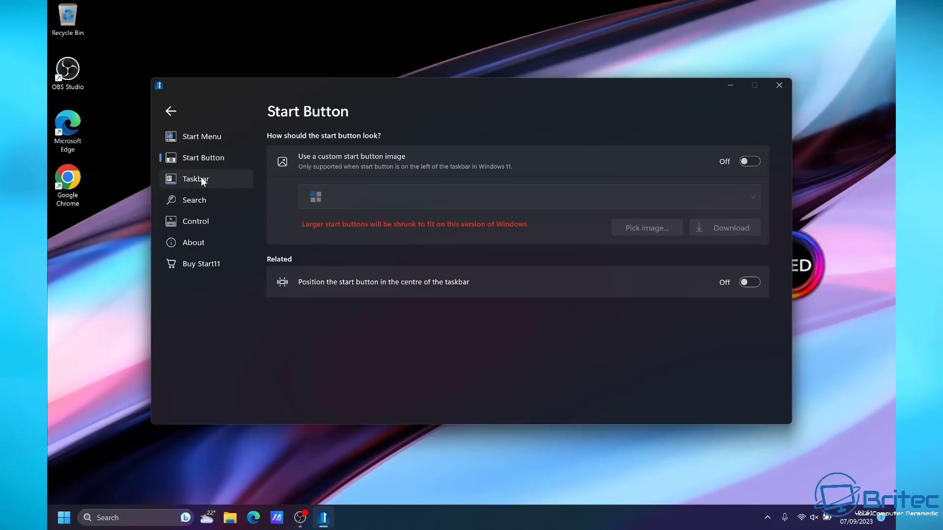
click(203, 178)
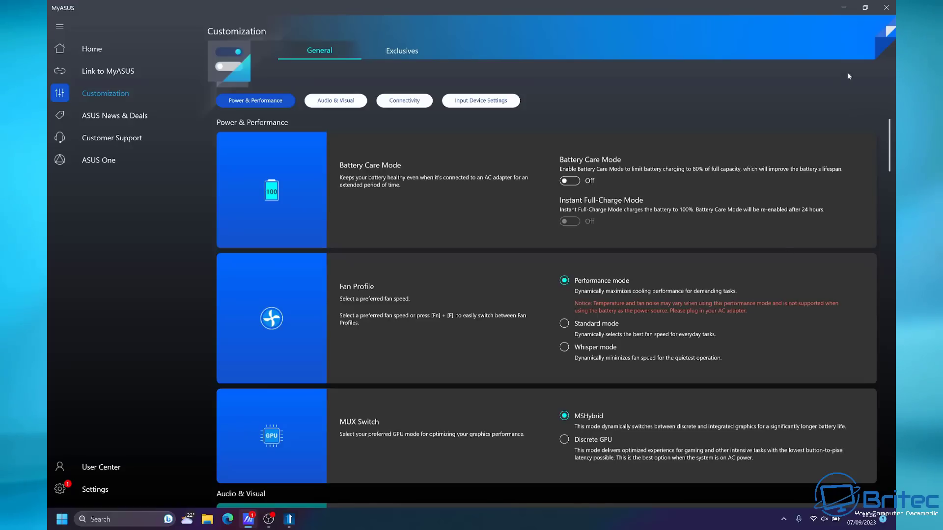
Close MyASUS, then turn off Widgets and set Search to Search icon only in the Windows taskbar settings.
click(886, 9)
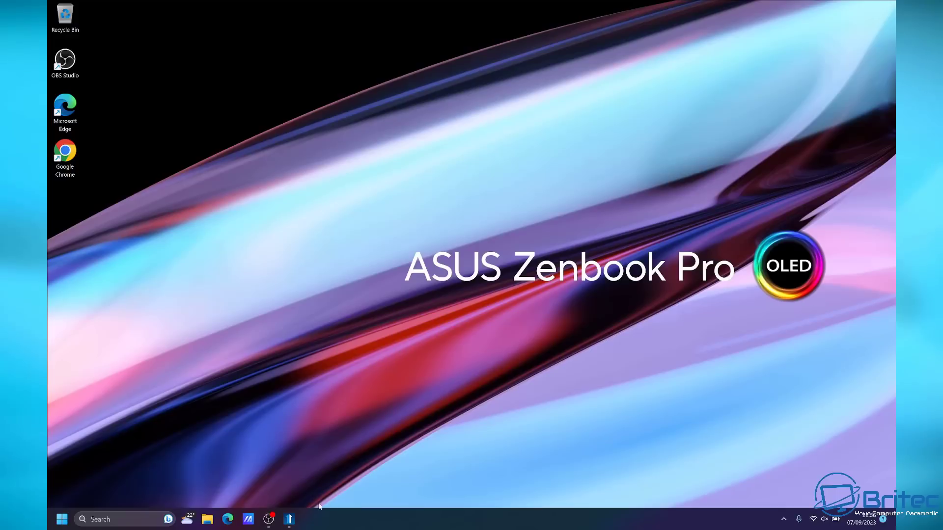
right_click(316, 519)
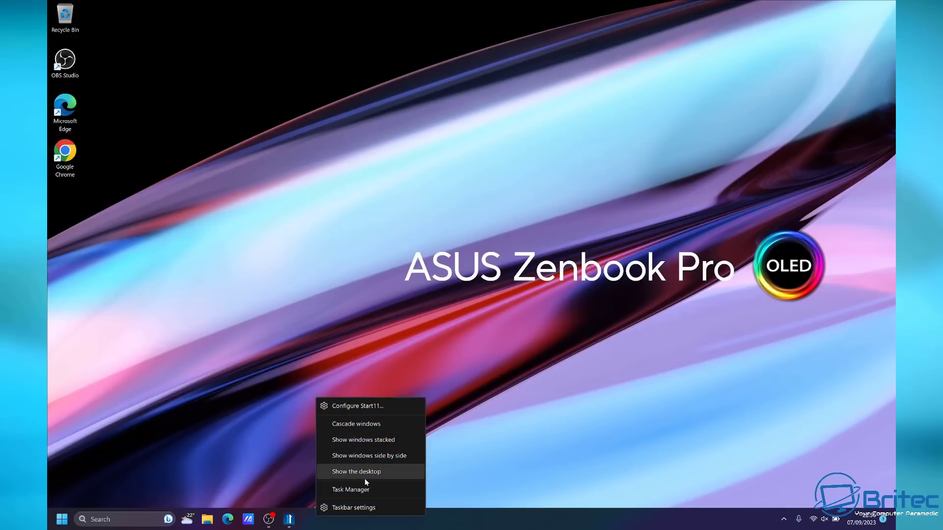
click(356, 508)
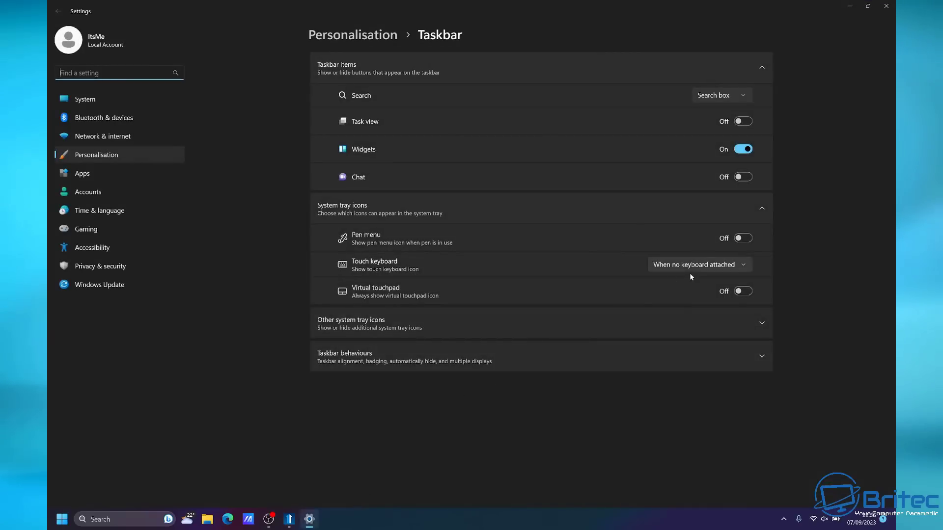
click(741, 149)
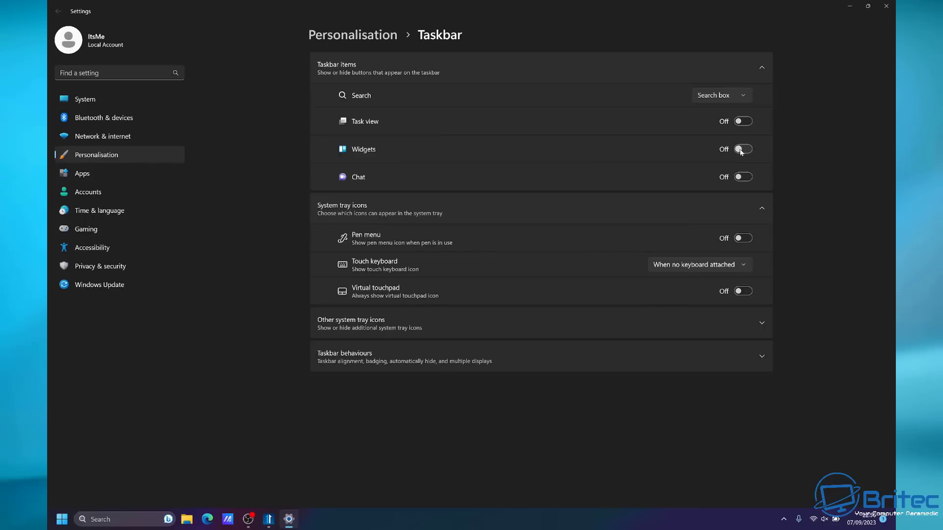
click(744, 103)
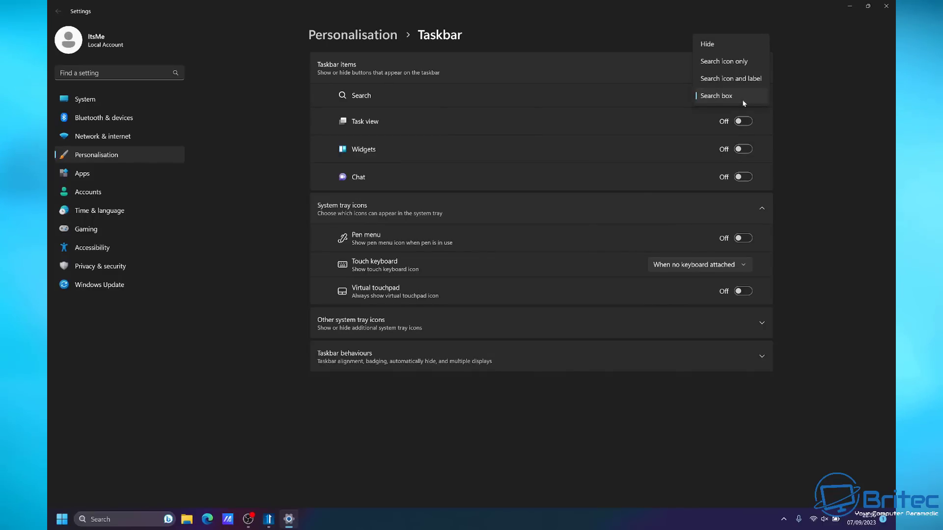
click(715, 61)
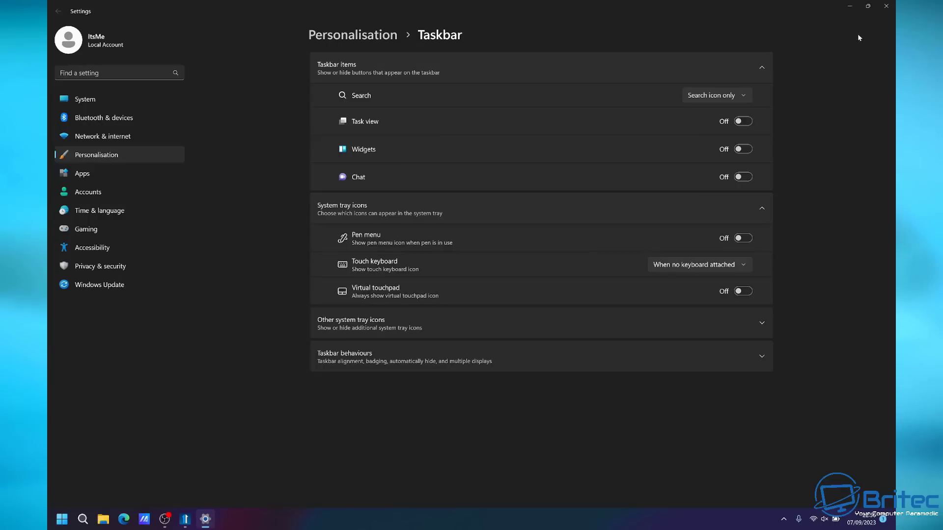
click(882, 7)
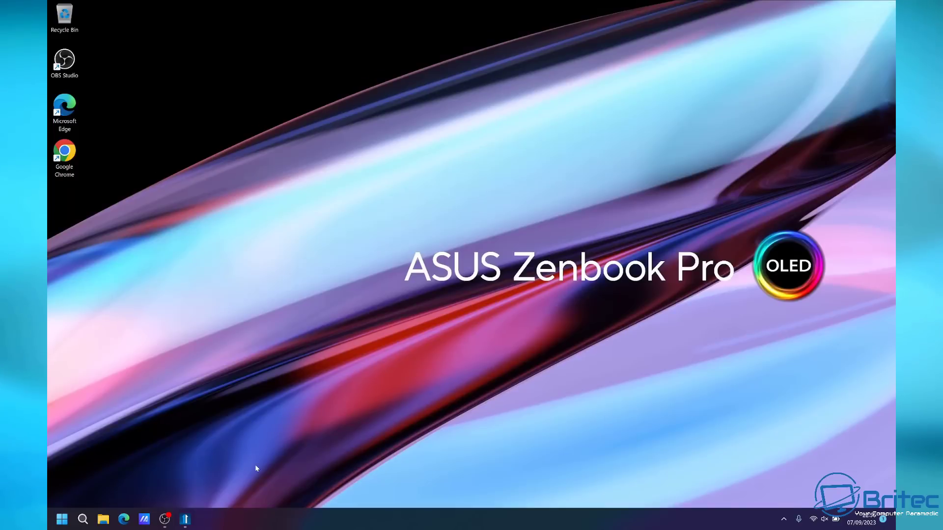
Examine the new Start menu's program list, open Settings from the menu, and close it again.
click(62, 520)
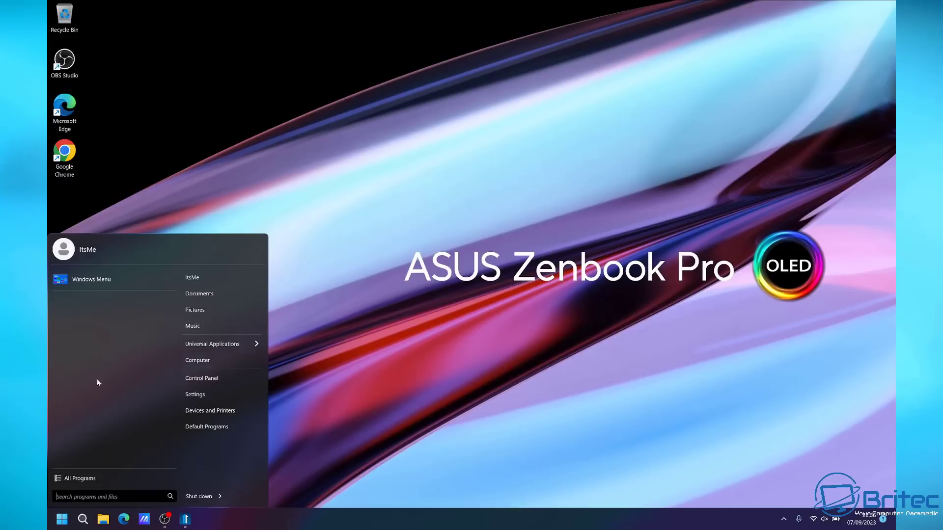
click(61, 477)
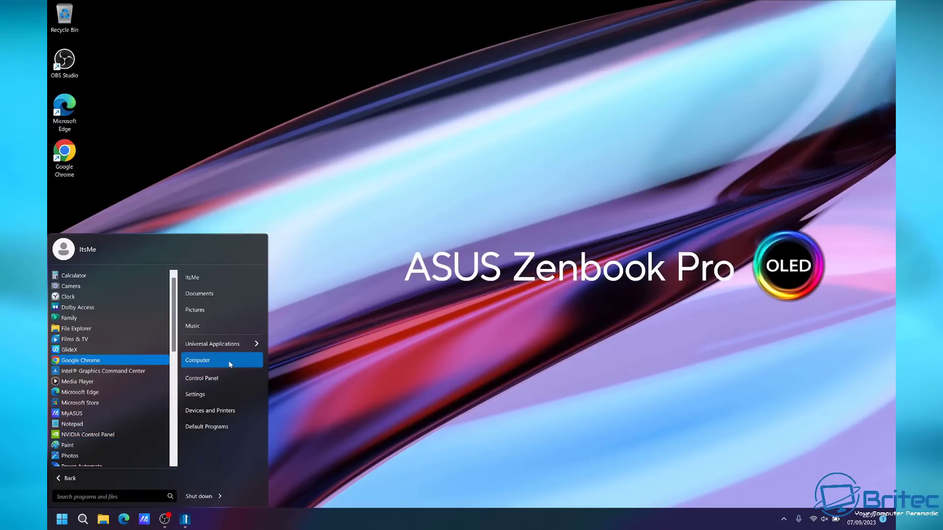
click(211, 398)
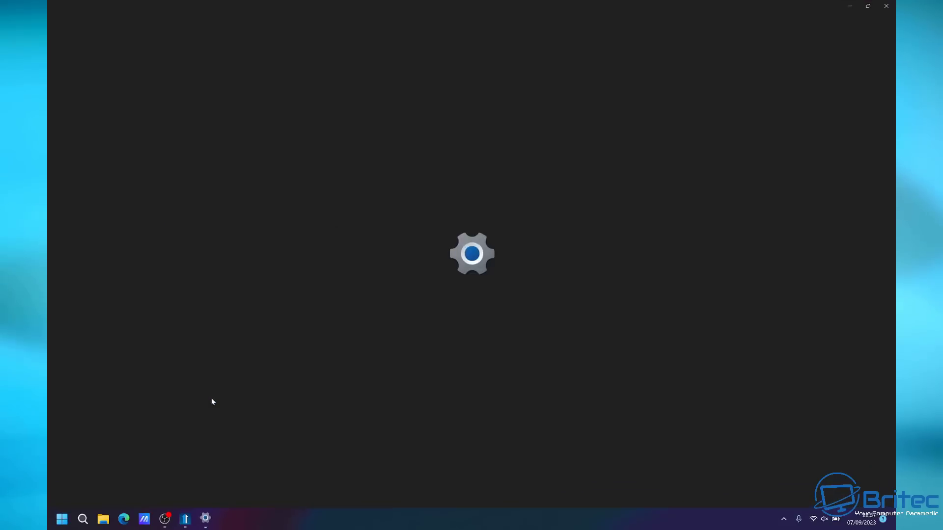
click(890, 6)
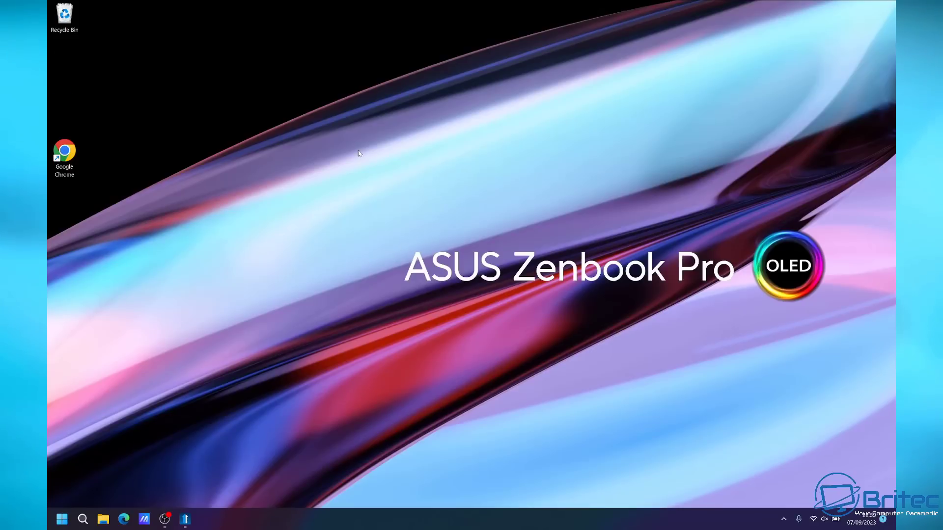
Add the Computer, Control Panel and Network icons to the desktop through the theme's desktop icon settings.
right_click(359, 153)
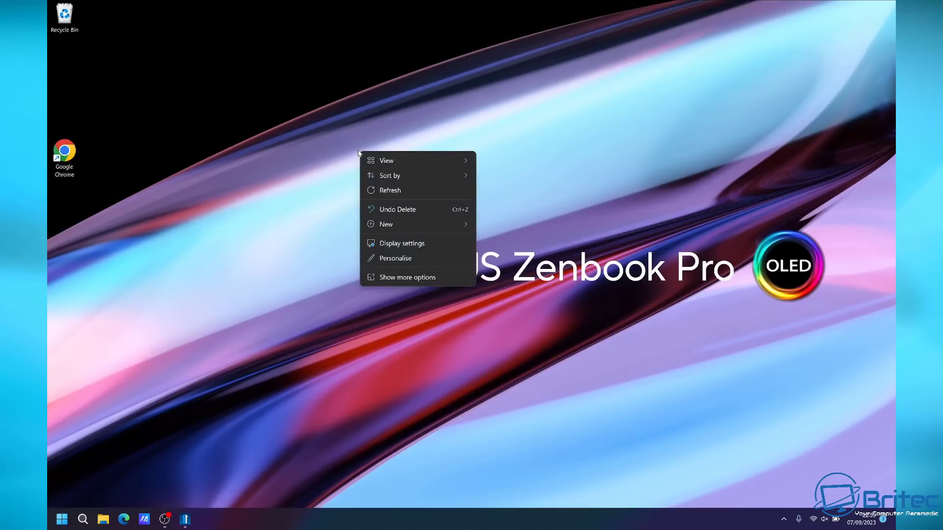
click(394, 259)
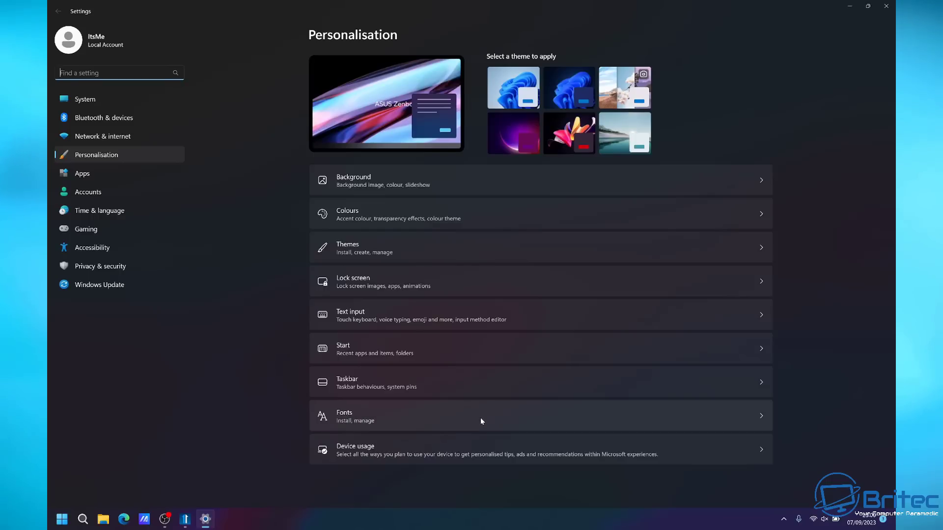
click(467, 260)
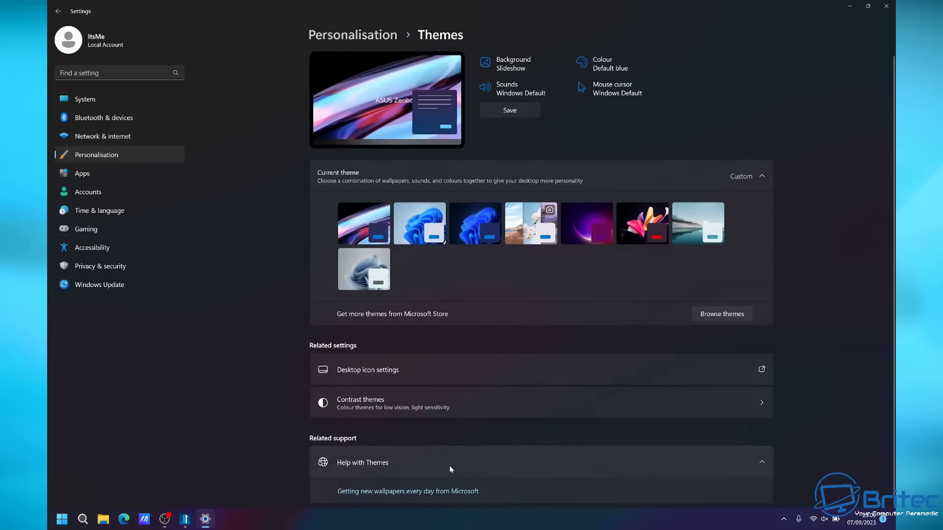
click(563, 369)
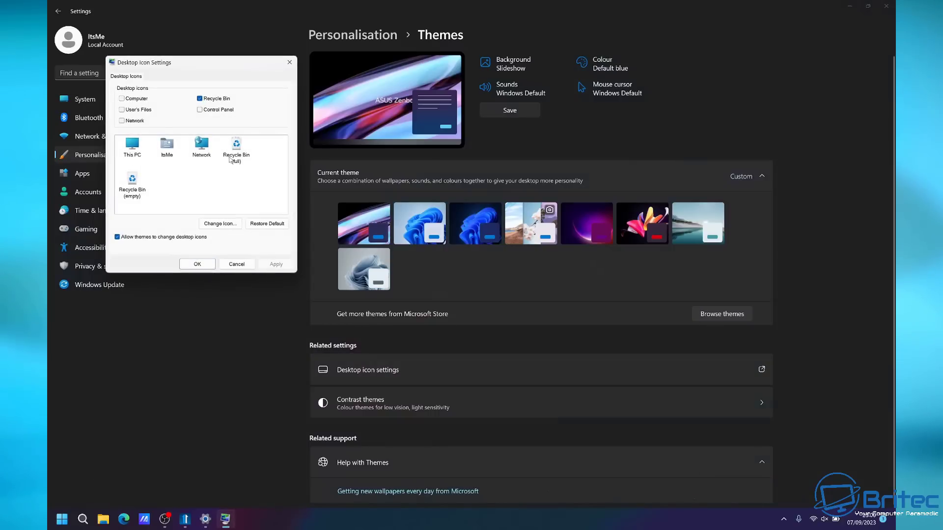
click(121, 99)
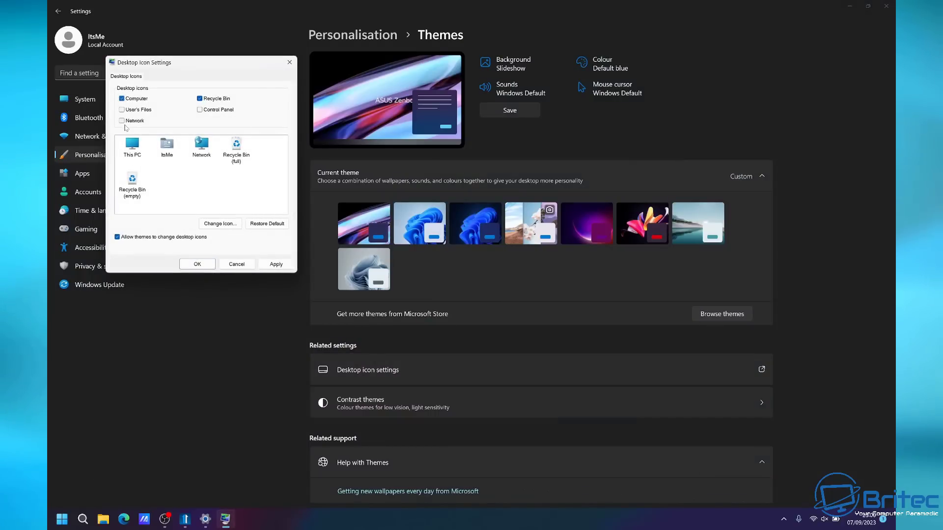
click(199, 112)
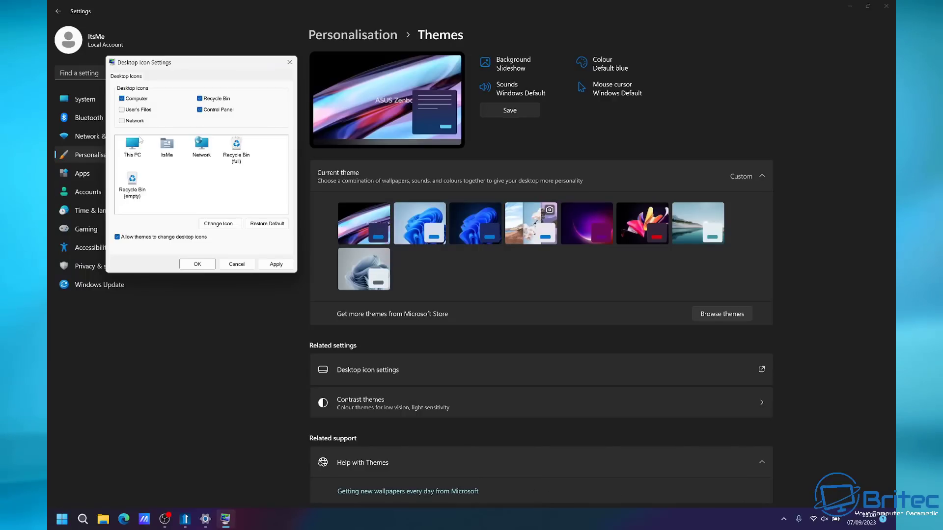
click(122, 121)
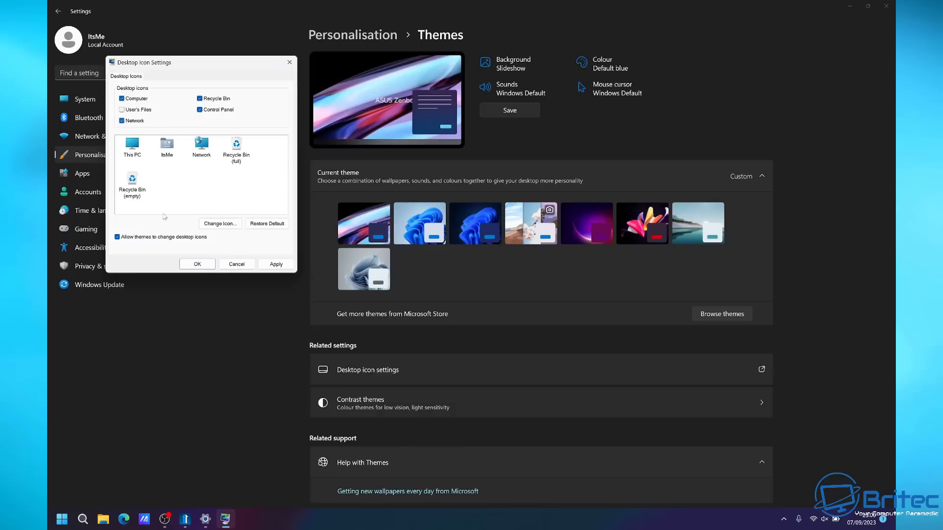
click(198, 264)
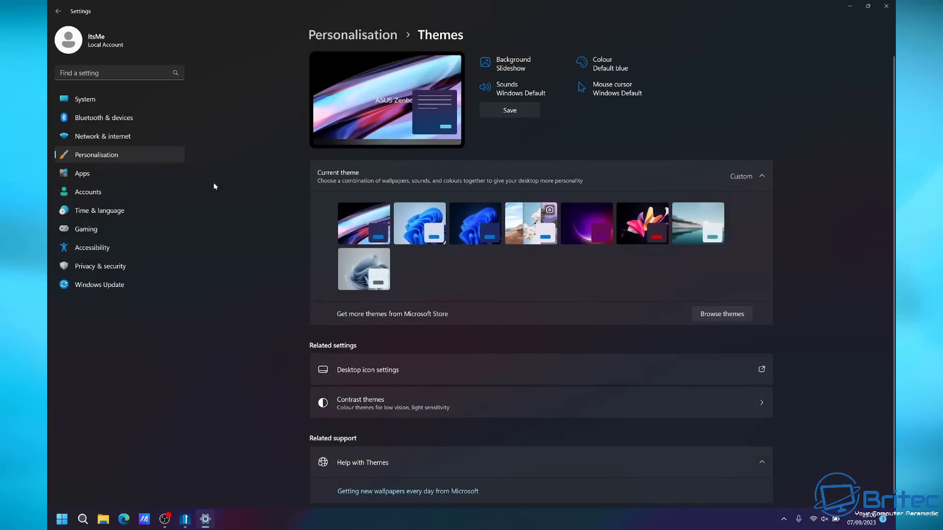
Turn off Start recommendations for tips, shortcuts, new apps, and more, and close Settings.
click(154, 157)
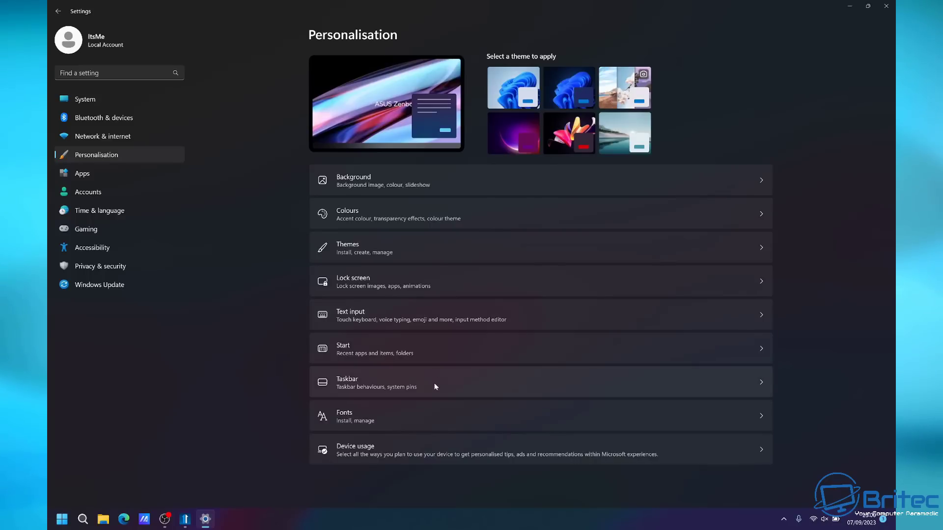
click(439, 346)
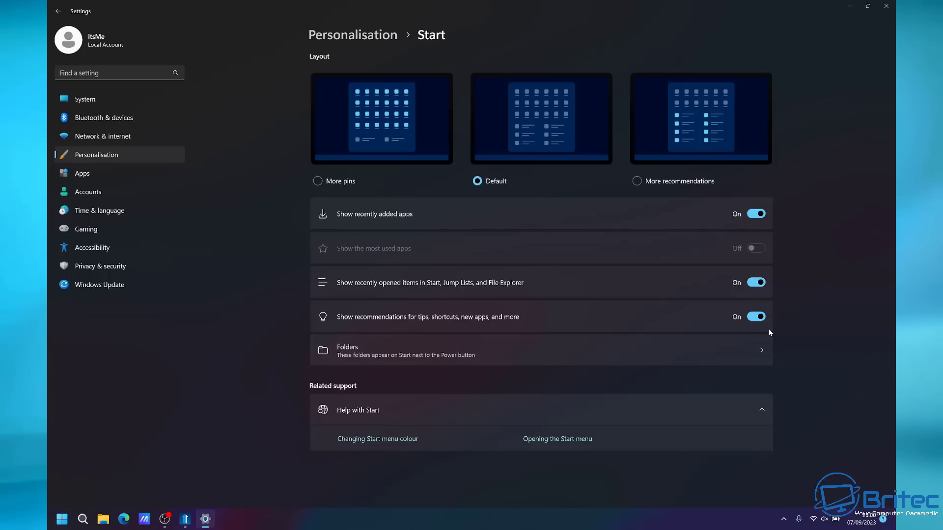
click(751, 318)
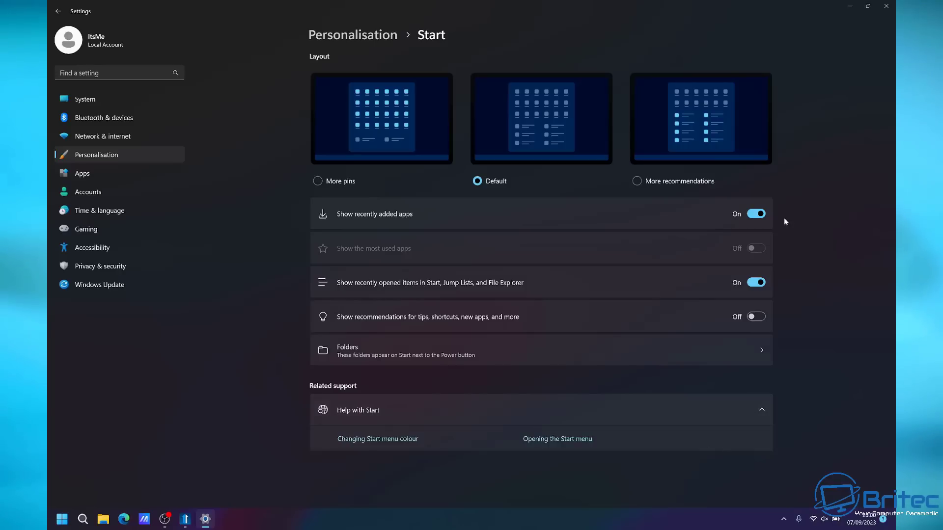
click(886, 7)
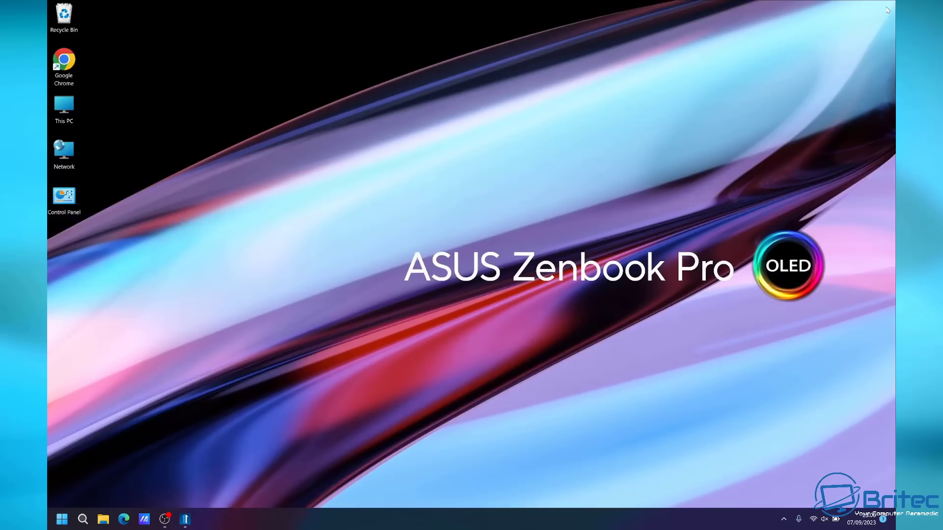